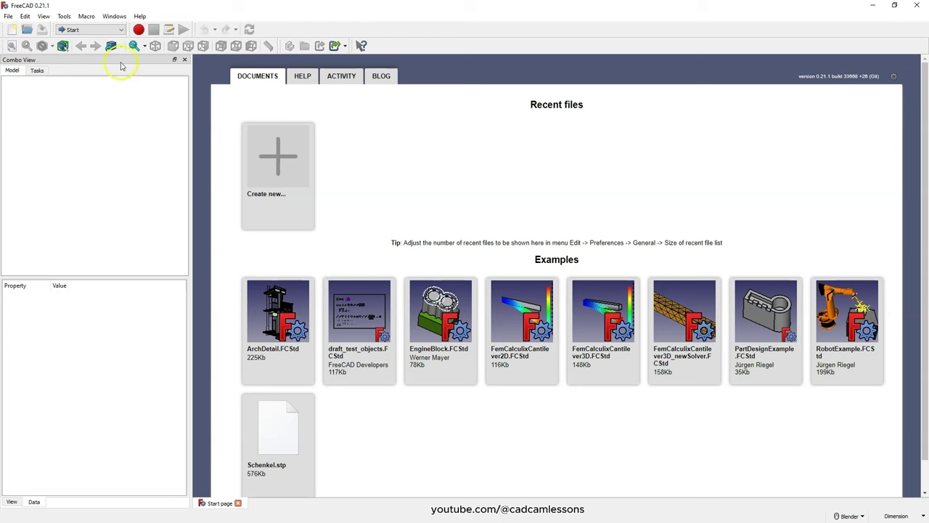
- Choose Part Design from the workbench selector dropdown
left_click(123, 29)
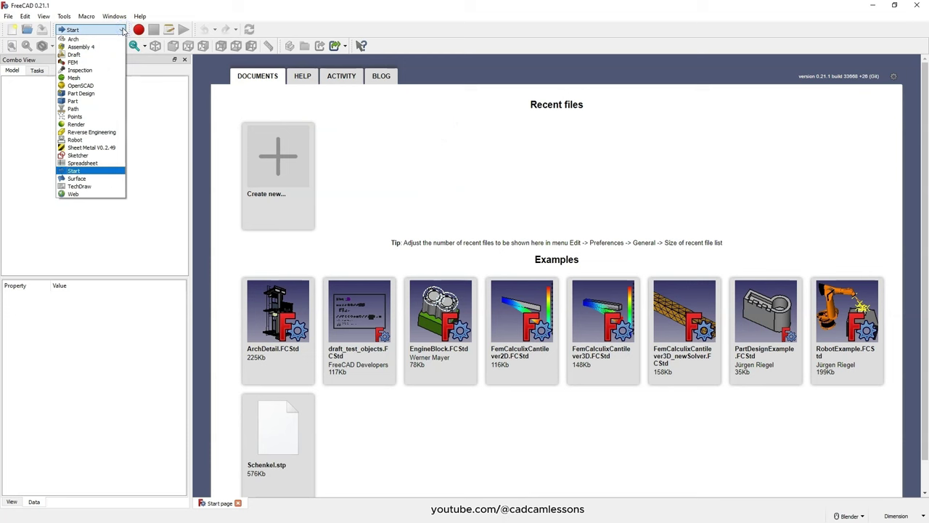
left_click(99, 94)
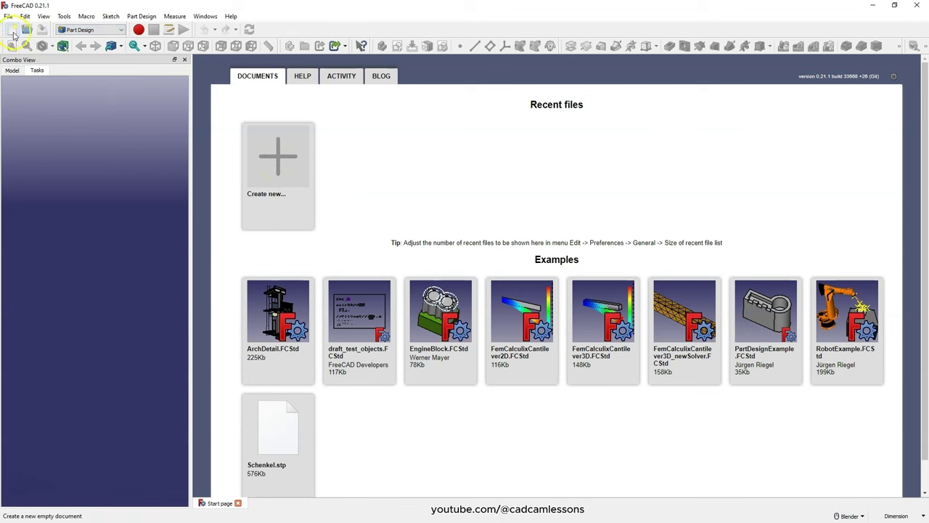
- Create a new empty Unnamed document from the Start page and show its Model tree
left_click(279, 170)
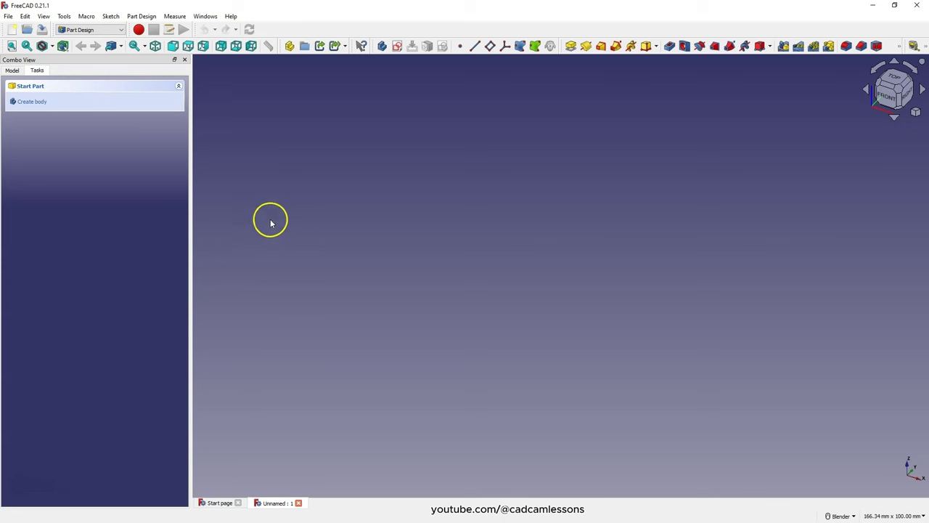
left_click(13, 70)
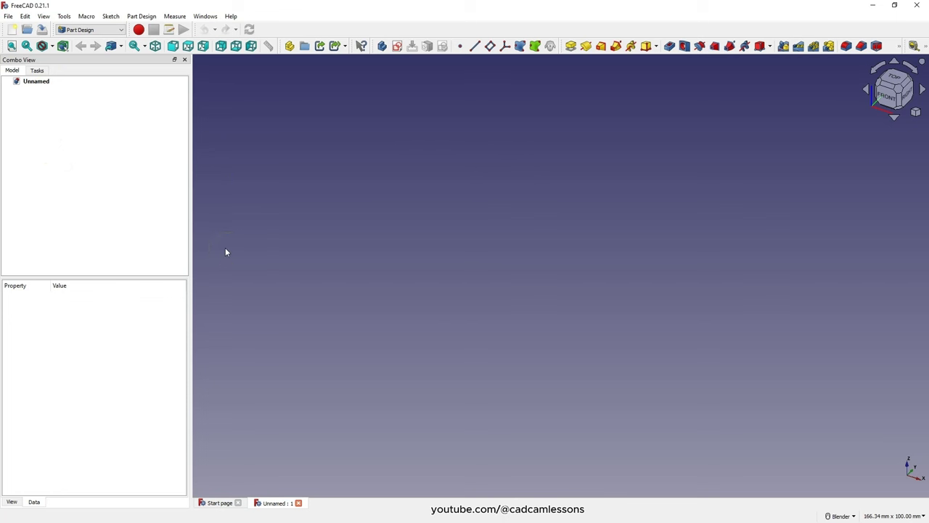
- Make a trial sketch on the XY-plane, close it, and delete the Body with its sketch
left_click(397, 50)
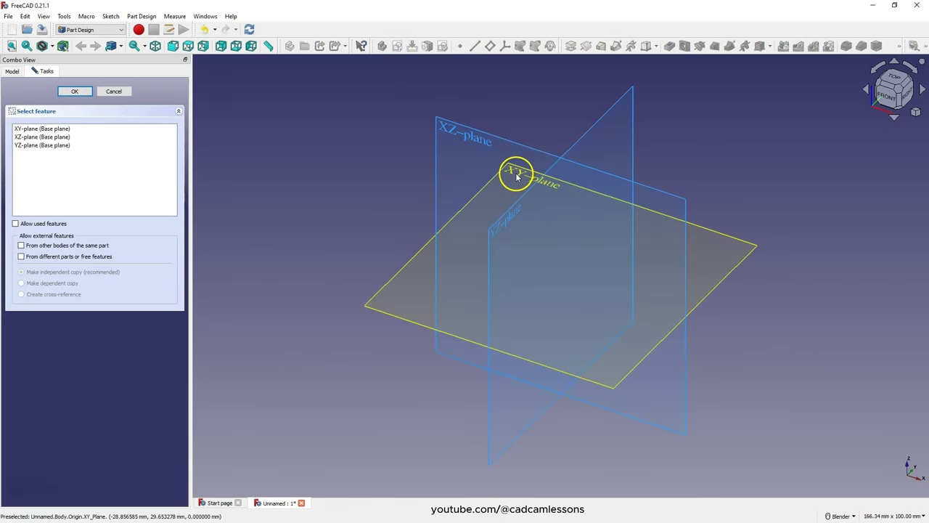
left_click(468, 174)
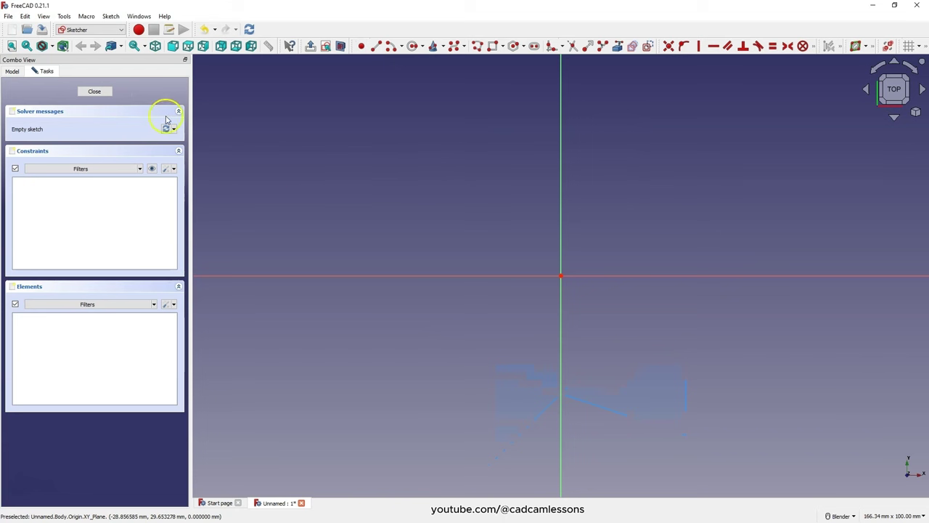
left_click(101, 94)
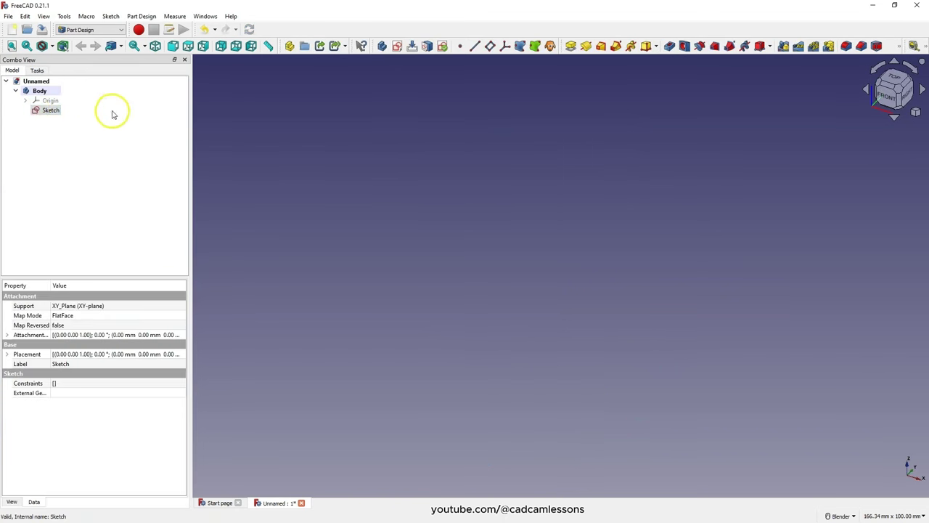
left_click(45, 111)
left_click(43, 91)
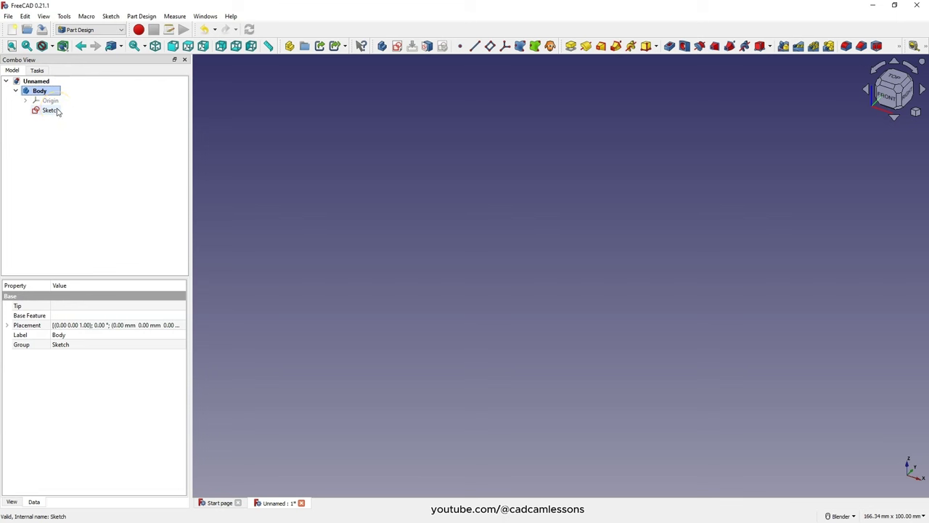
key("Delete")
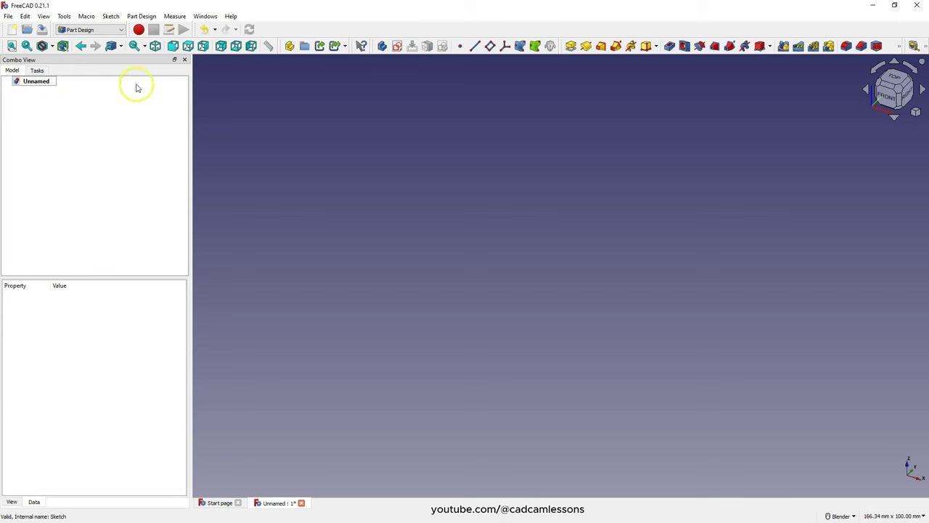
- Create a trial body with an empty XY sketch, delete it, and start a new sketch
left_click(383, 46)
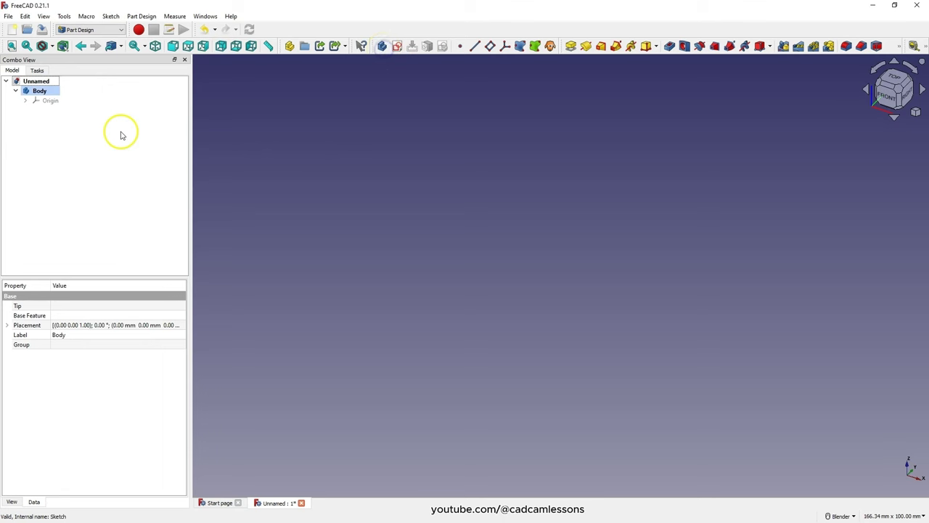
left_click(398, 47)
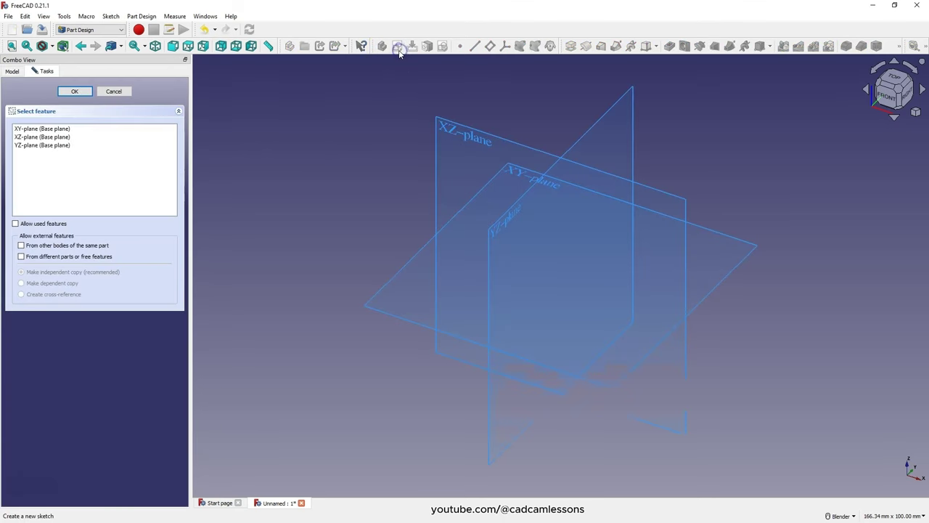
left_click(529, 176)
left_click(94, 92)
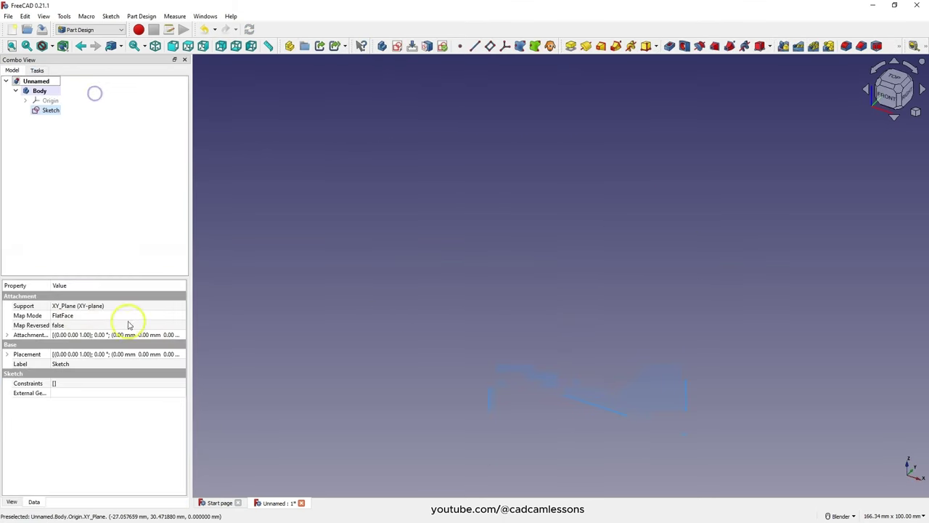
left_click(38, 91)
key("Delete")
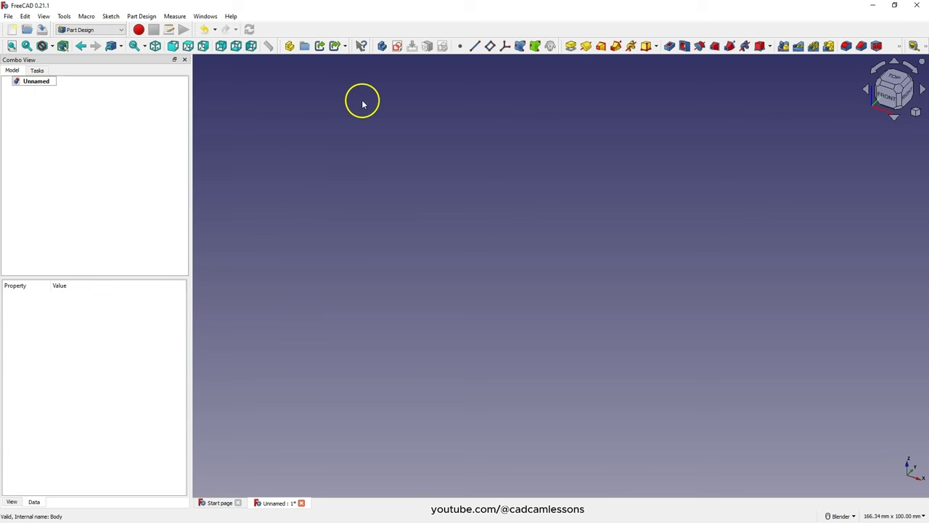
left_click(398, 47)
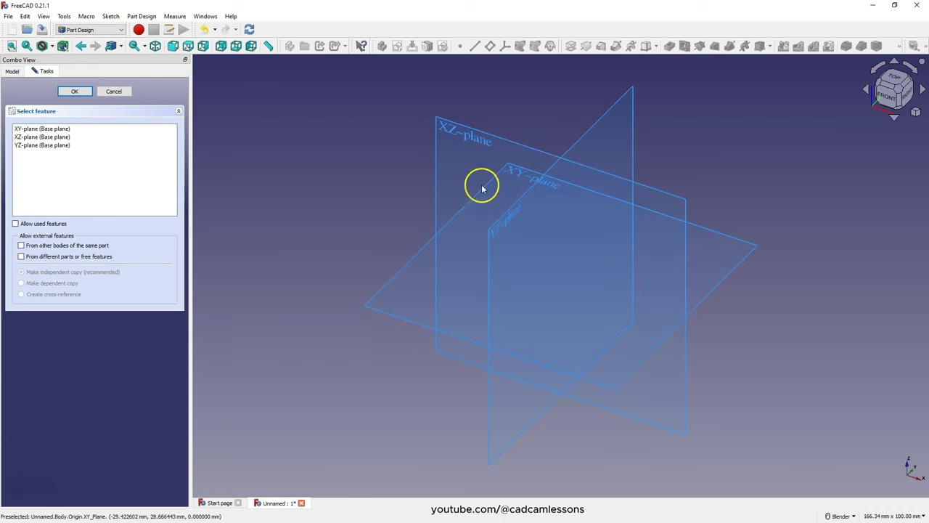
- Place the sketch on the XY base plane and zoom the empty sketch view
left_click(29, 128)
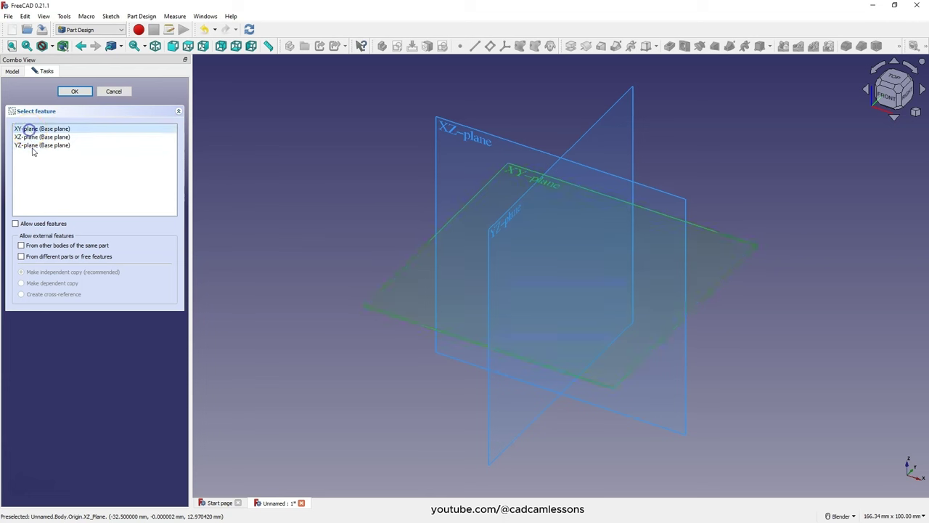
left_click(72, 92)
left_click(75, 91)
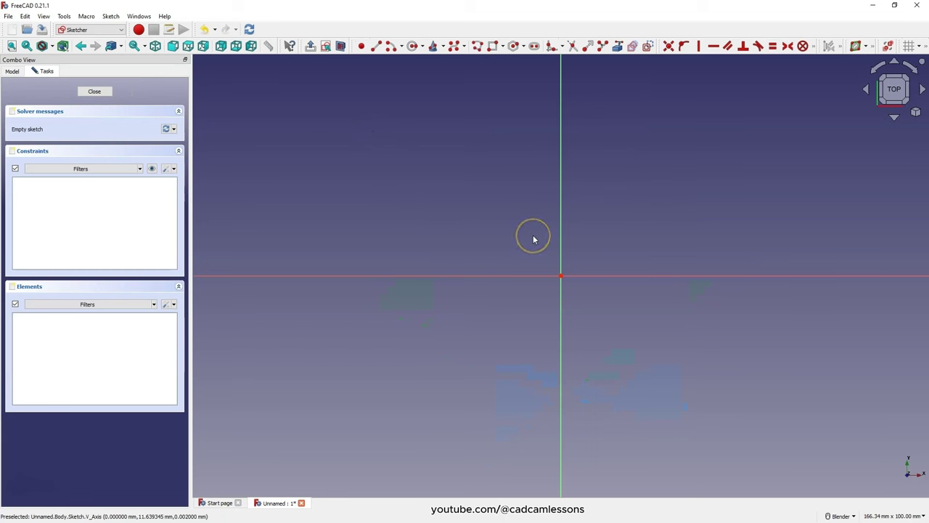
scroll(534, 239, "down", 8)
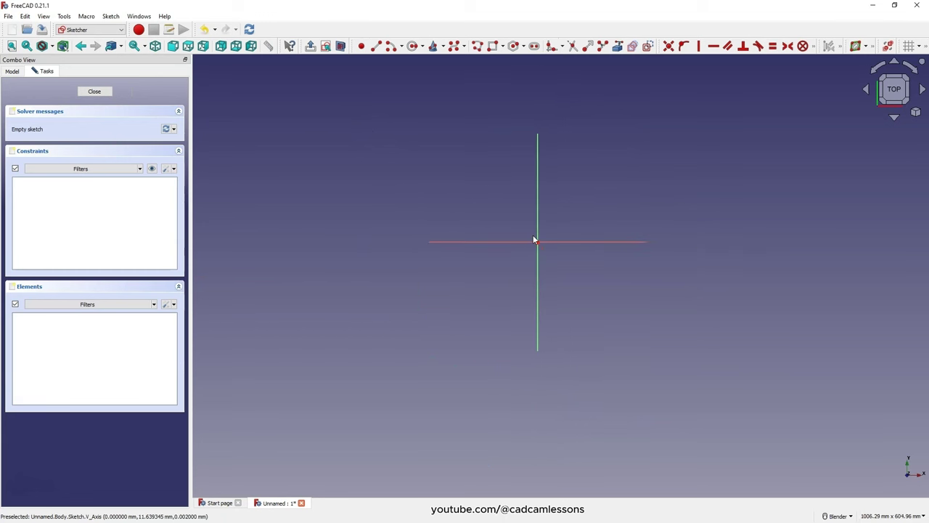
scroll(550, 162, "down", 2)
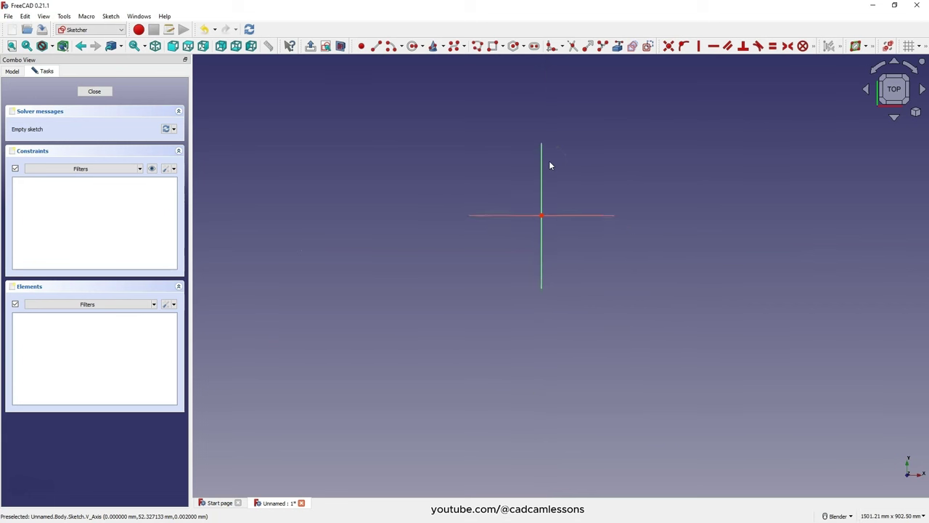
scroll(549, 166, "up", 4)
scroll(550, 166, "down", 4)
scroll(550, 166, "up", 5)
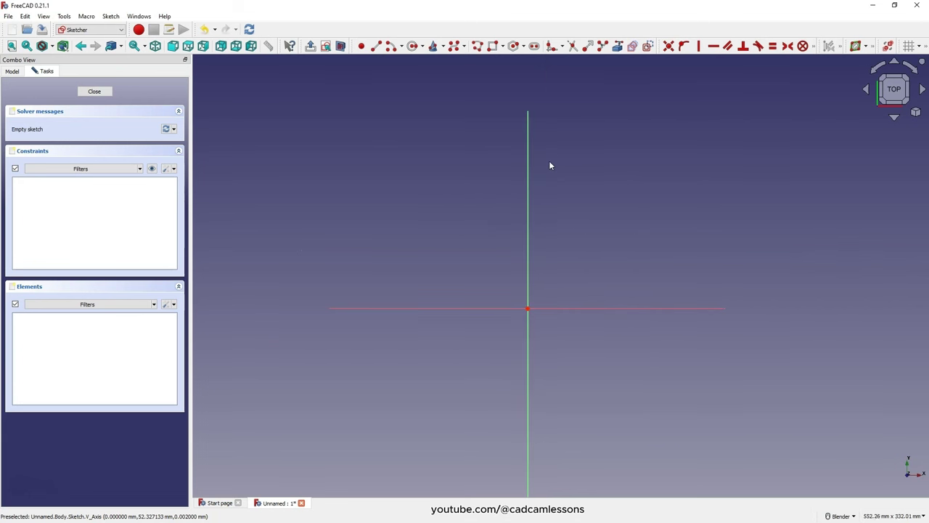
scroll(549, 164, "up", 4)
scroll(549, 164, "down", 5)
scroll(550, 164, "down", 3)
scroll(533, 208, "up", 5)
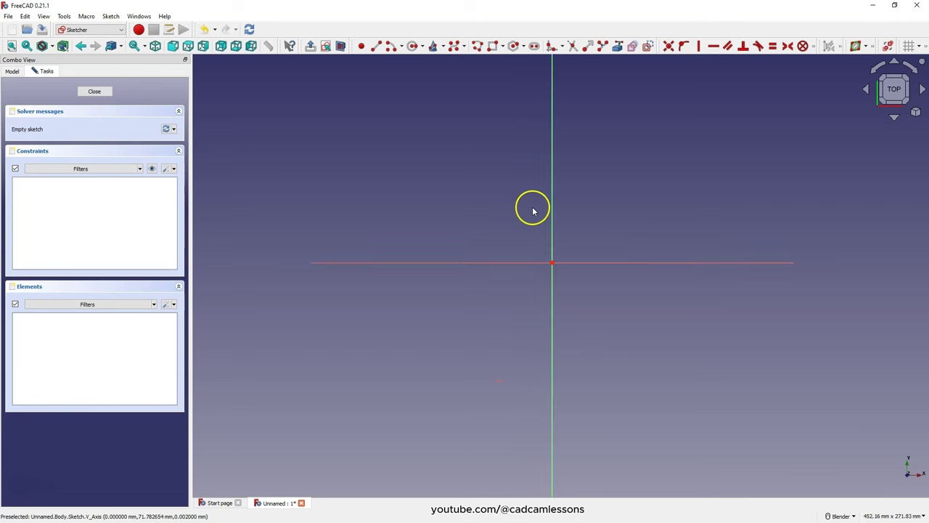
scroll(533, 209, "down", 4)
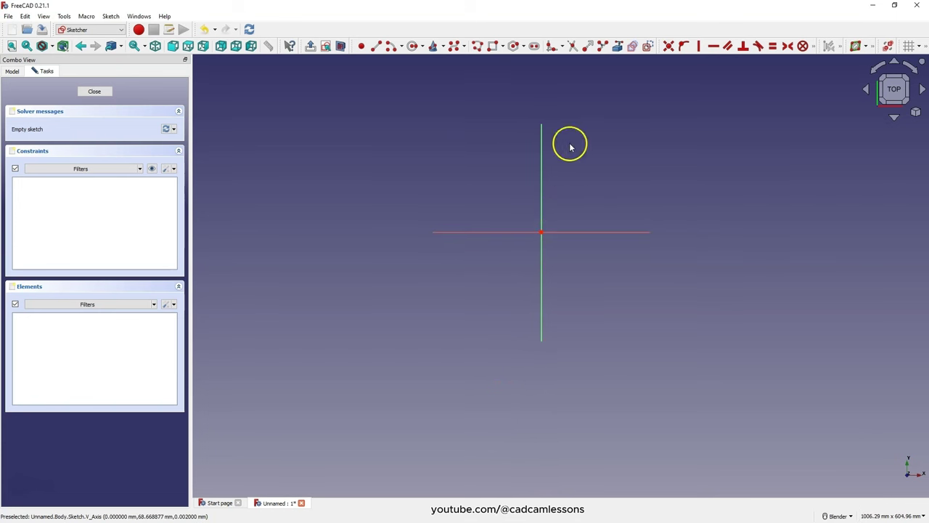
- Turn on the sketch grid and check its spacing settings
left_click(910, 47)
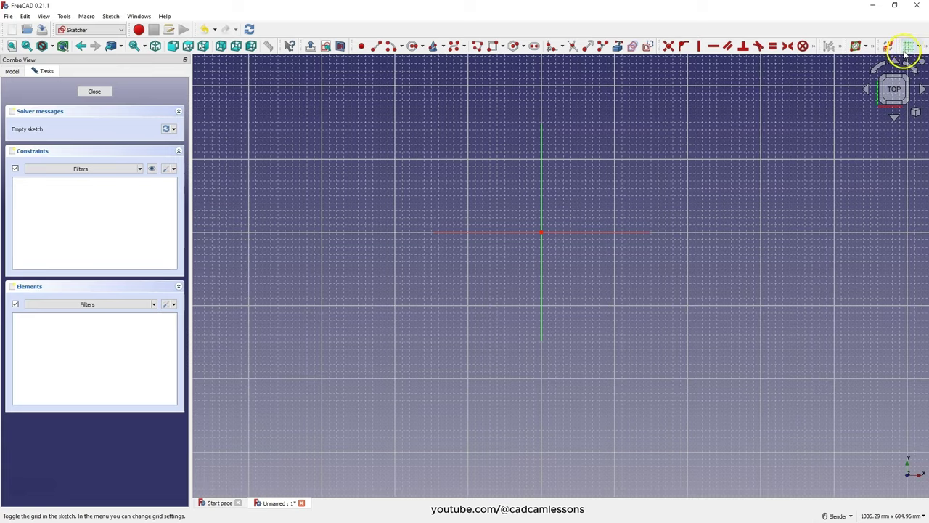
scroll(548, 207, "up", 5)
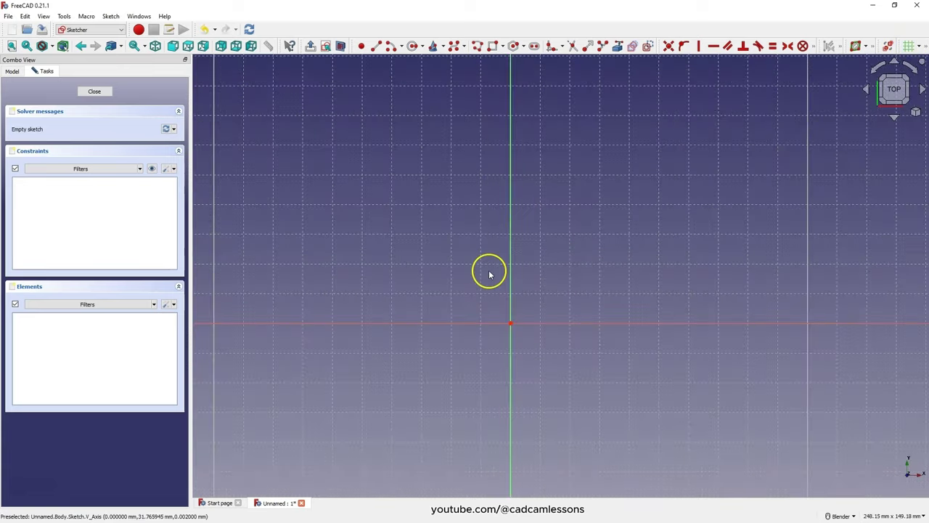
left_click(919, 46)
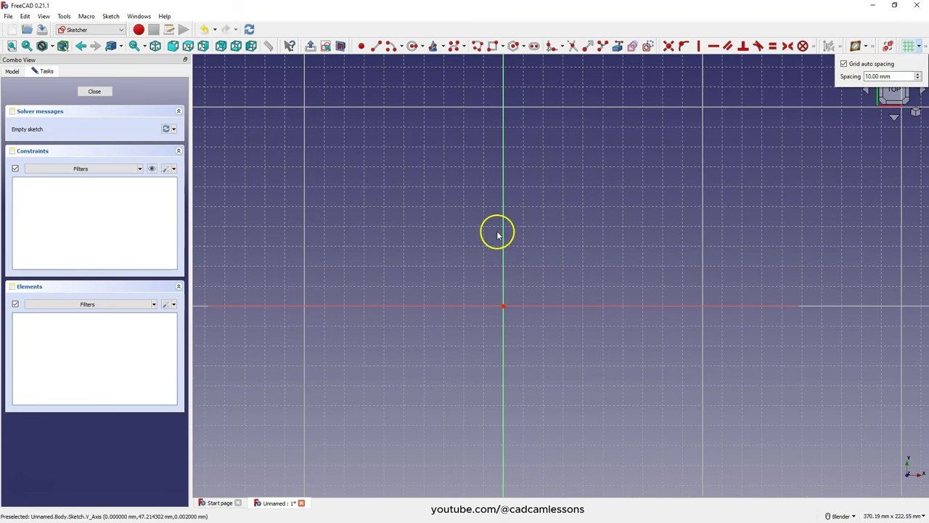
left_click(579, 227)
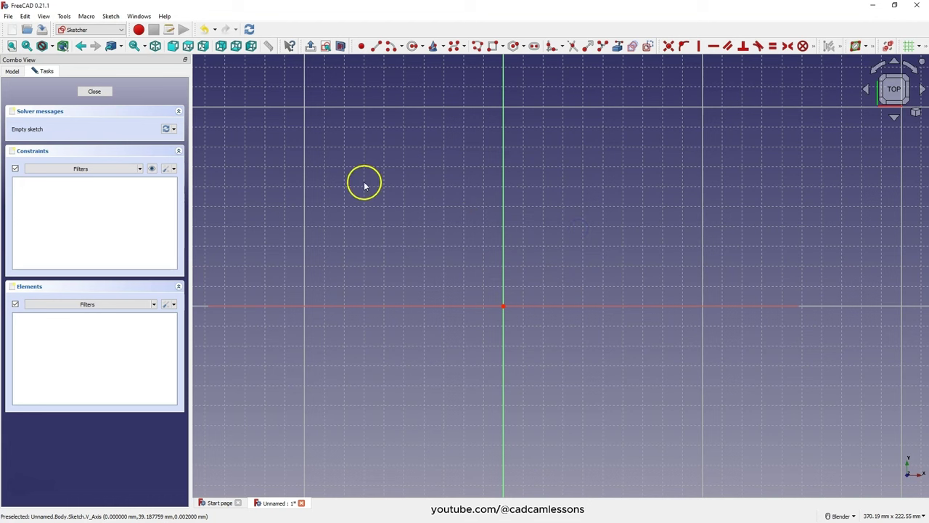
- Enable Auto remove redundants in the Constraints panel settings
left_click(173, 169)
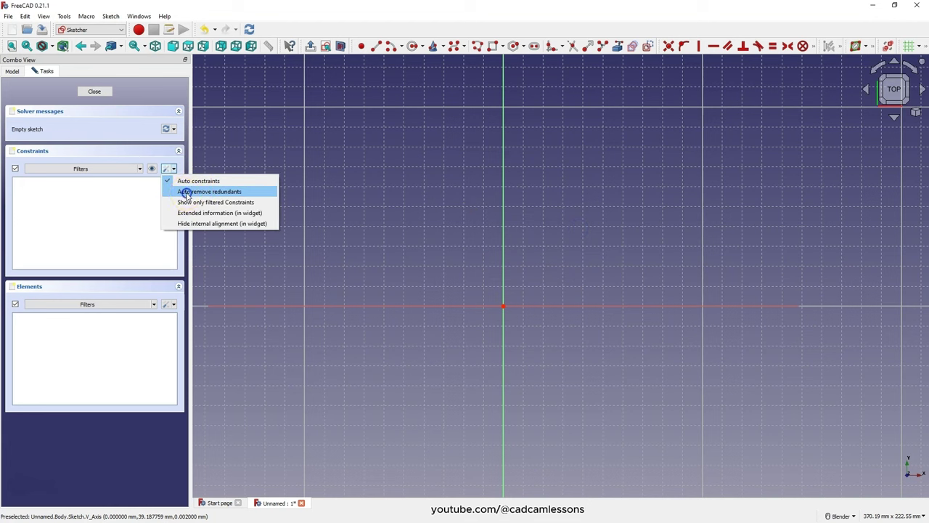
left_click(185, 192)
left_click(173, 168)
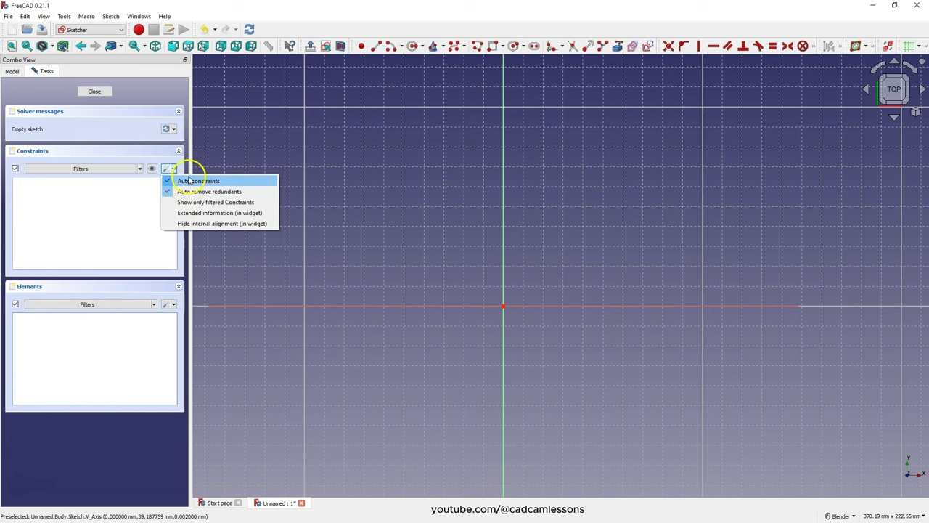
left_click(184, 164)
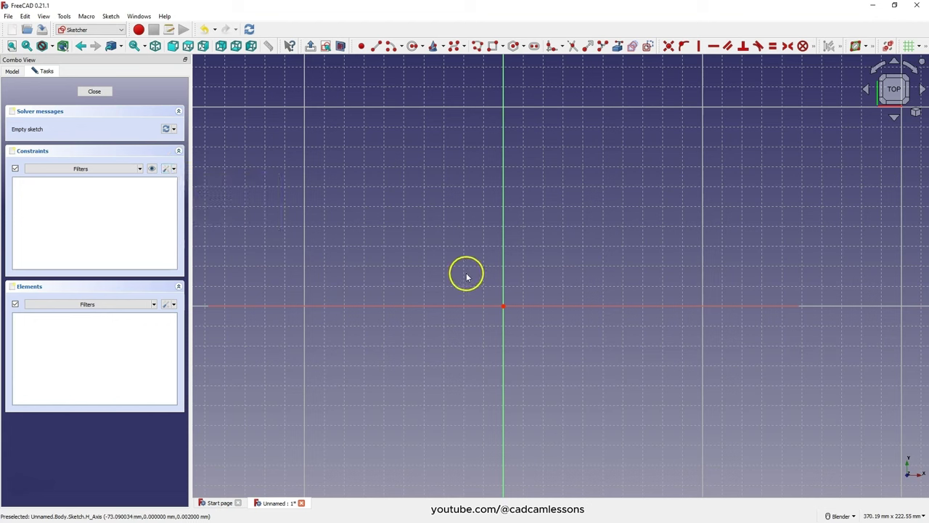
left_click(492, 48)
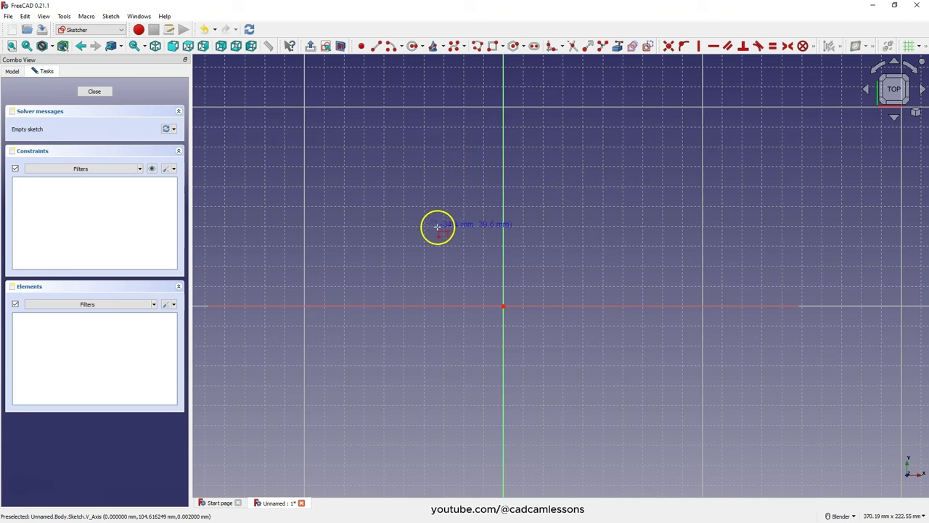
left_click(343, 205)
left_click(465, 265)
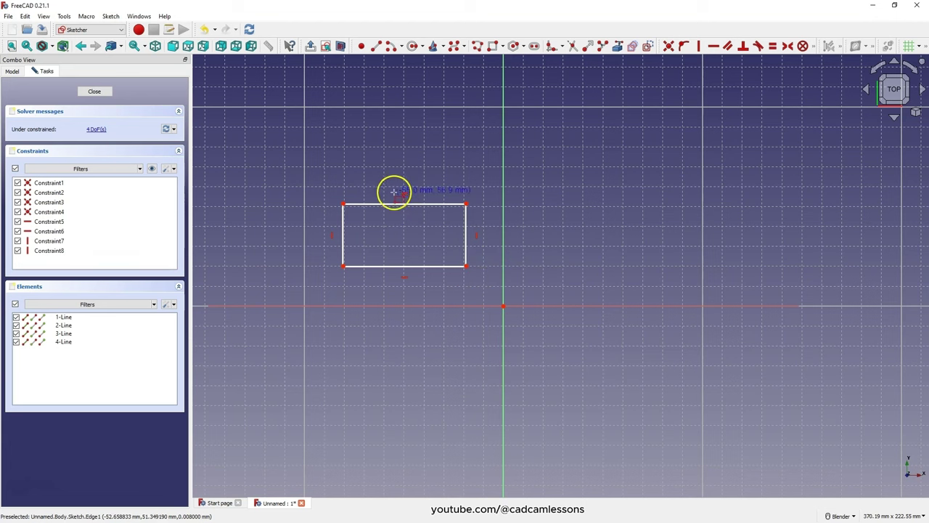
key("ctrl+z")
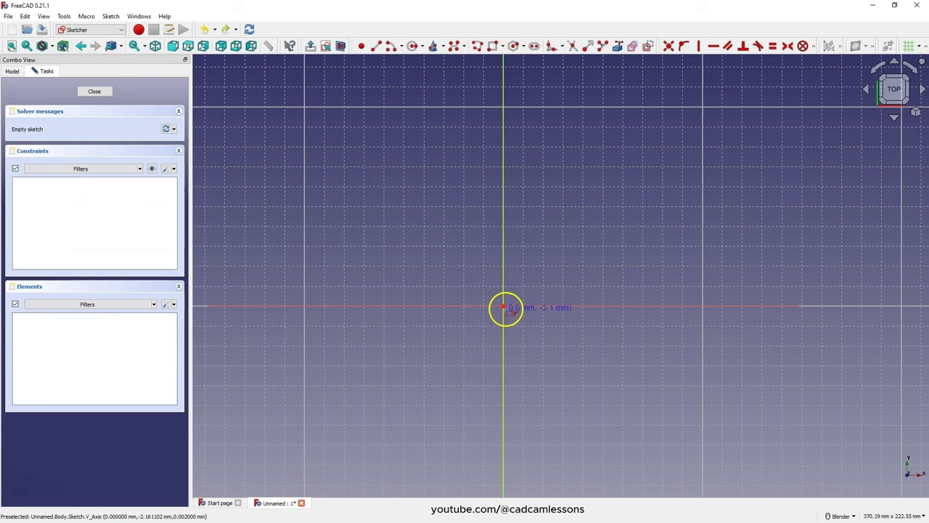
left_click(484, 276)
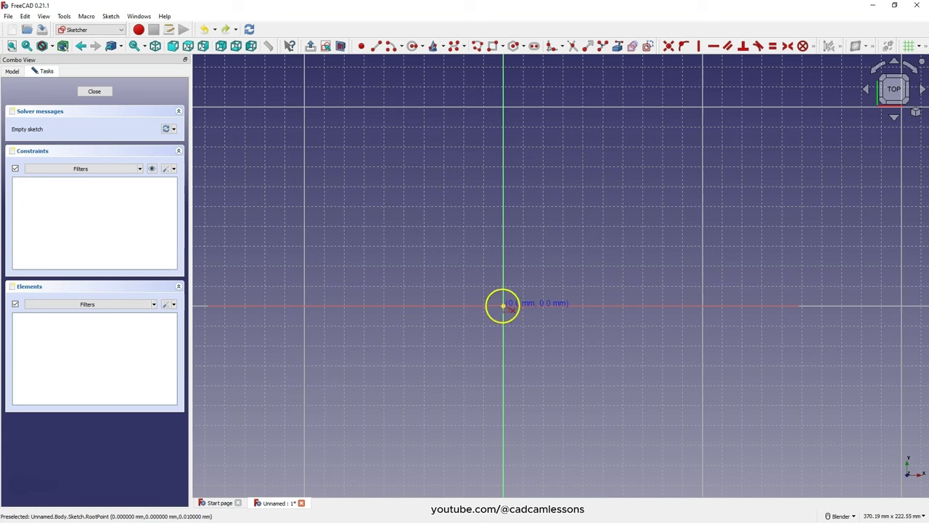
left_click(503, 305)
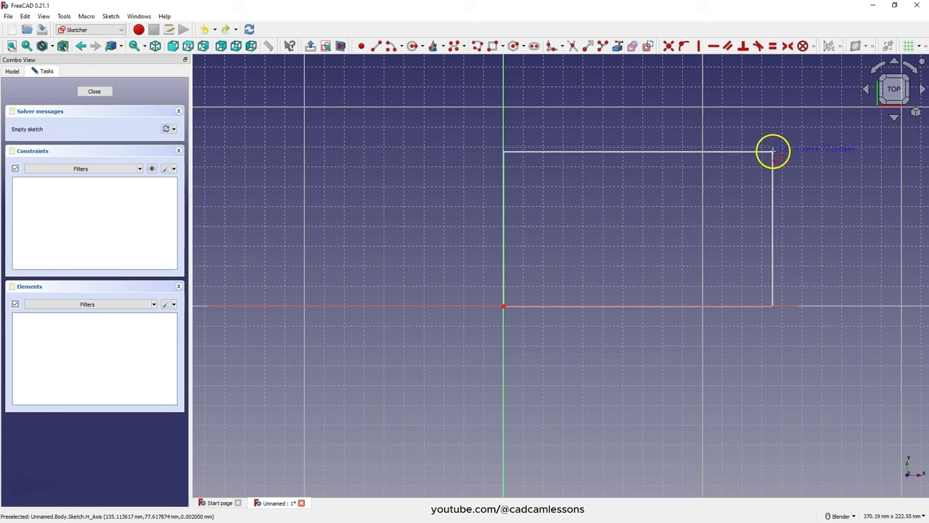
left_click(776, 136)
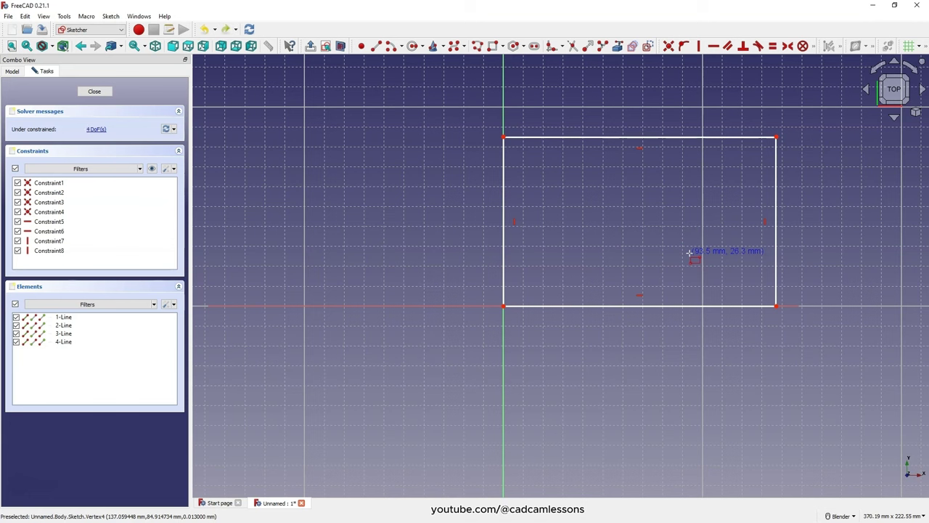
key("ctrl+z")
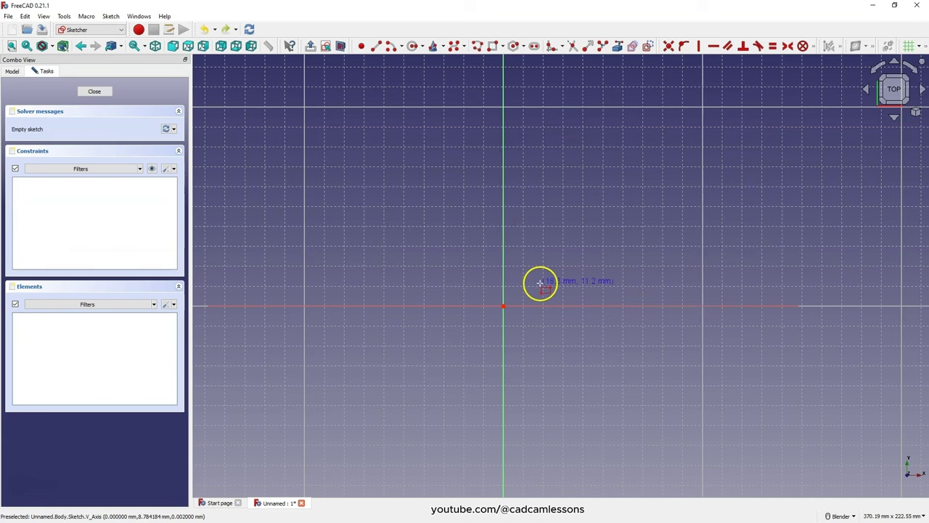
- Draw a rectangle above and to the right of the origin
left_click(503, 305)
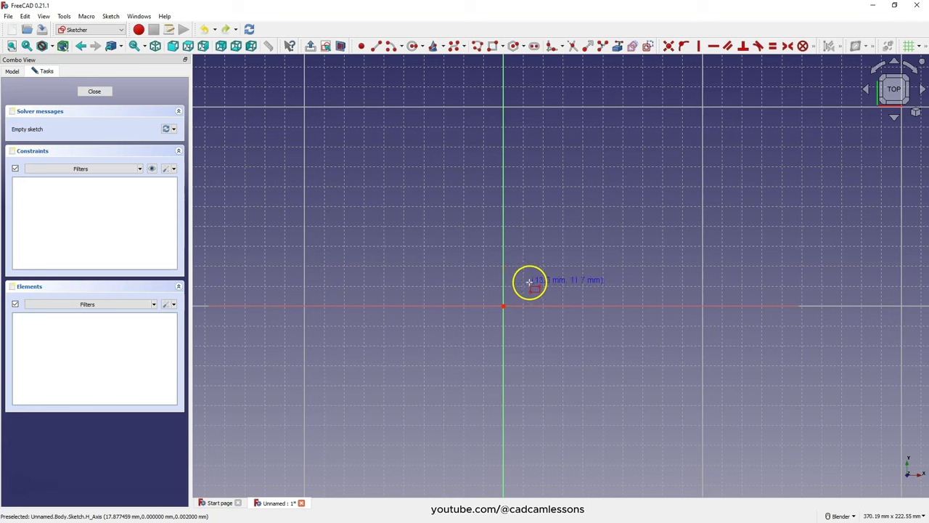
left_click(530, 280)
left_click(776, 144)
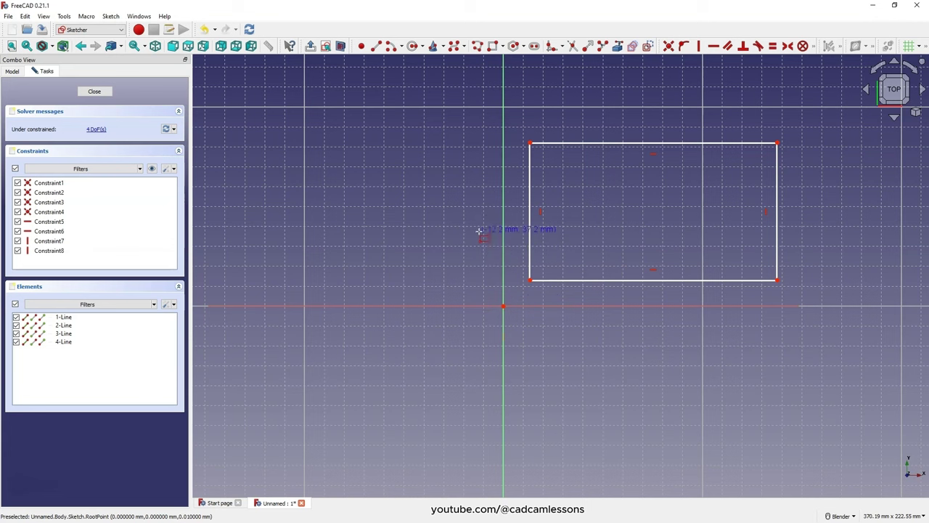
- Draw a smaller trial rectangle left of the axis, then box-select and delete it
left_click(502, 240)
left_click(439, 228)
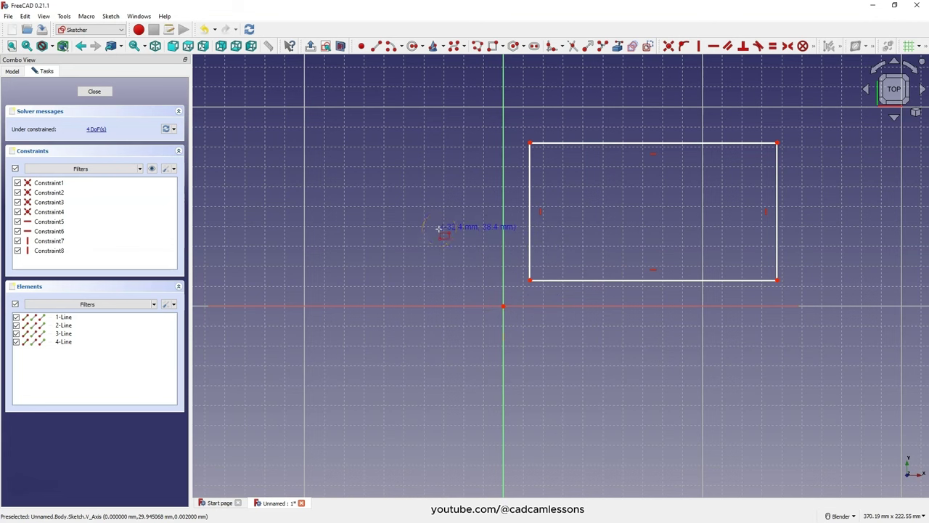
left_click(460, 230)
left_click(498, 225)
left_click(469, 233)
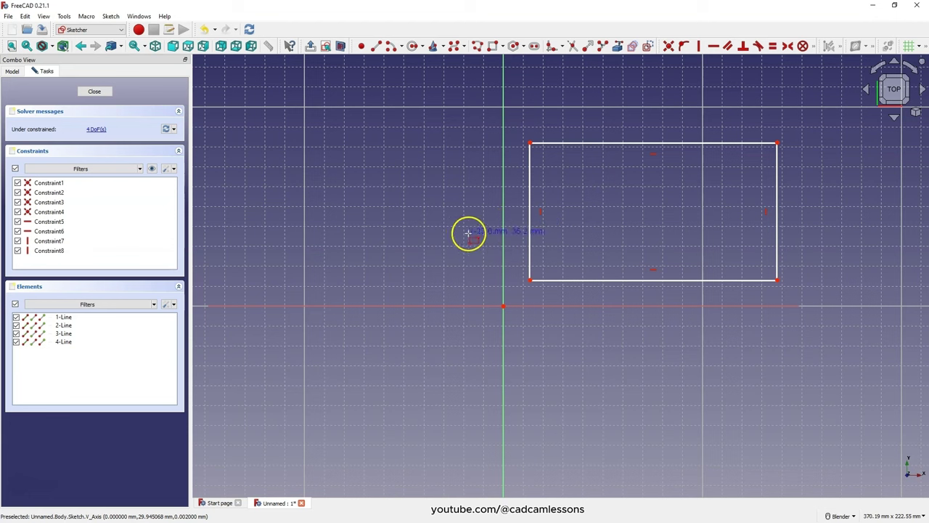
left_click(353, 175)
left_click(452, 246)
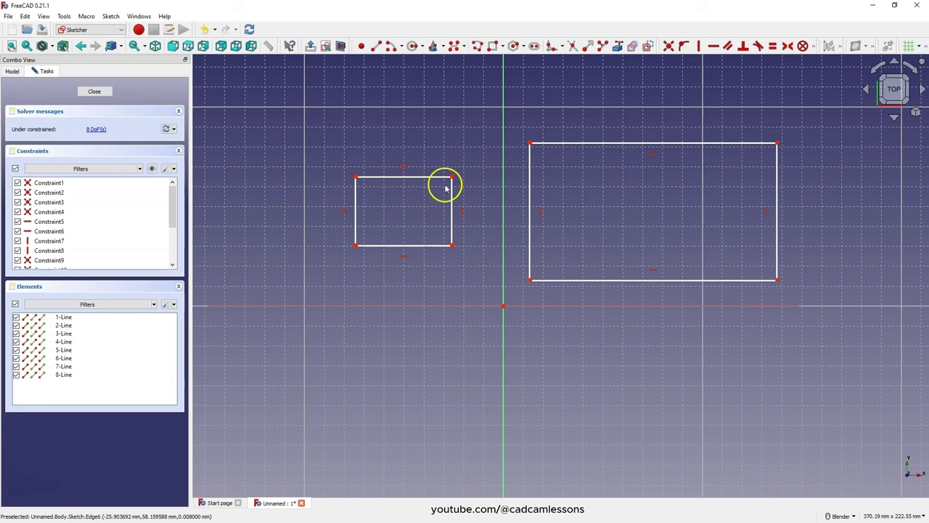
left_click_drag(328, 150, 479, 282)
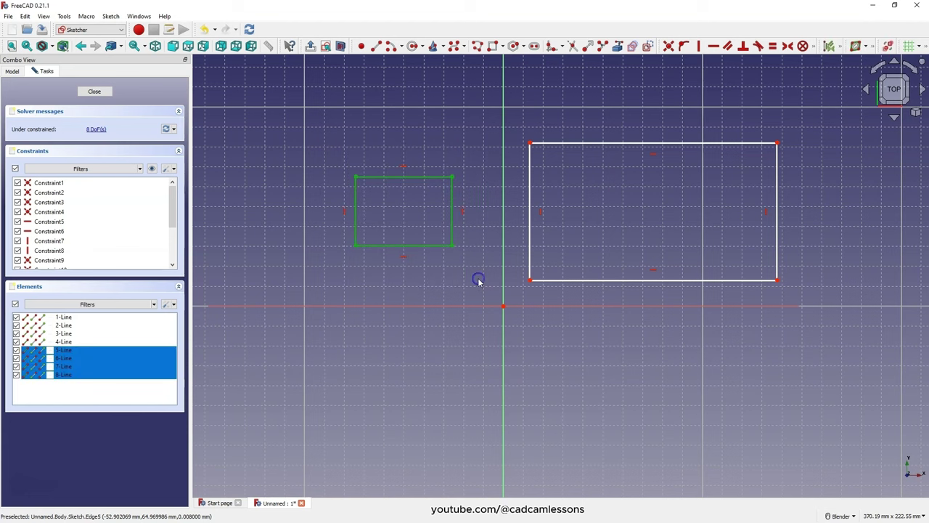
key("Delete")
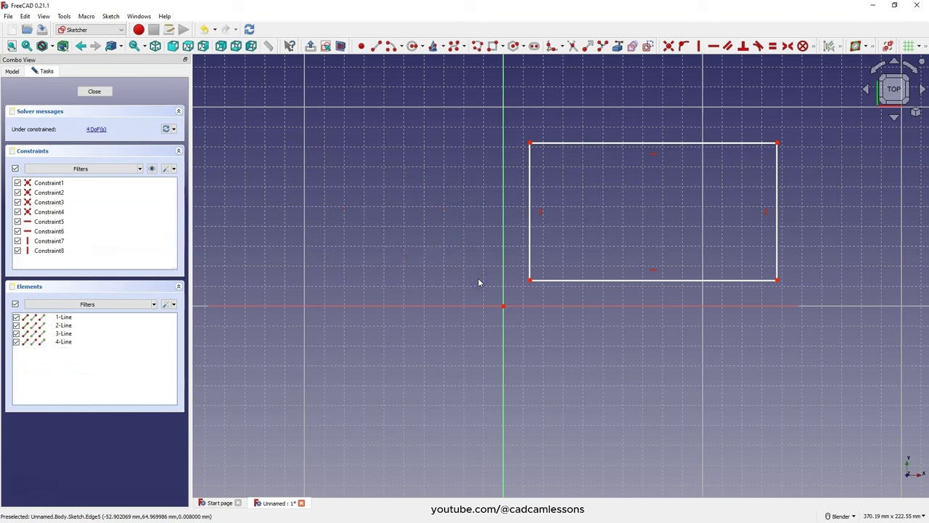
- Make the rectangle's lower-left corner coincident with the origin and enlarge the rectangle
left_click(434, 238)
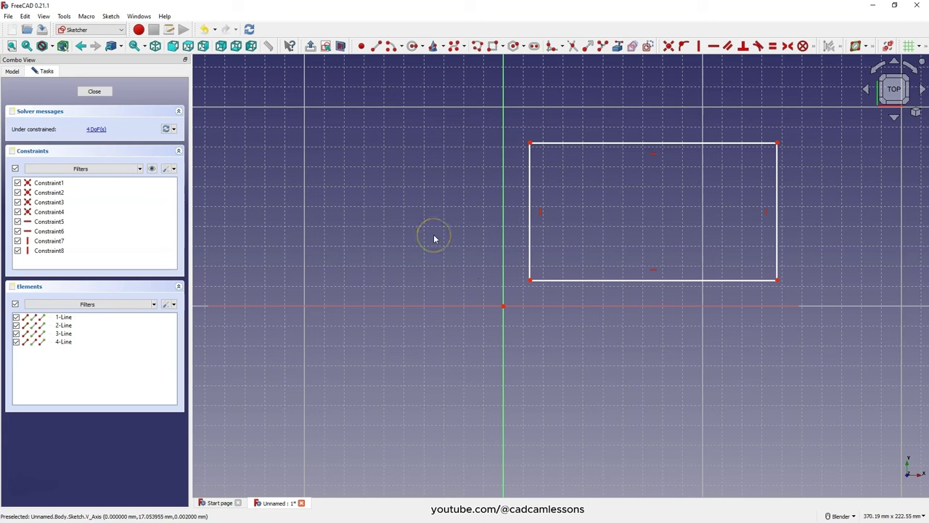
left_click(531, 280)
left_click(503, 306)
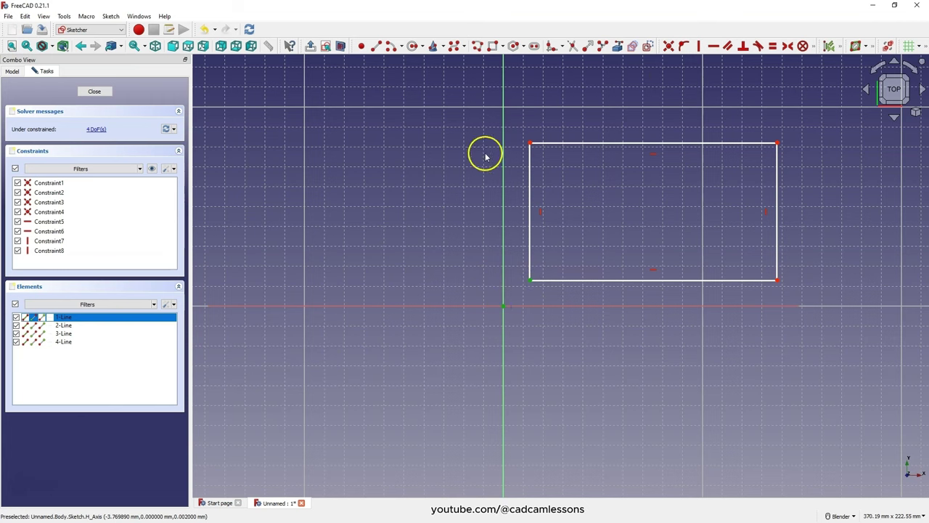
left_click(669, 48)
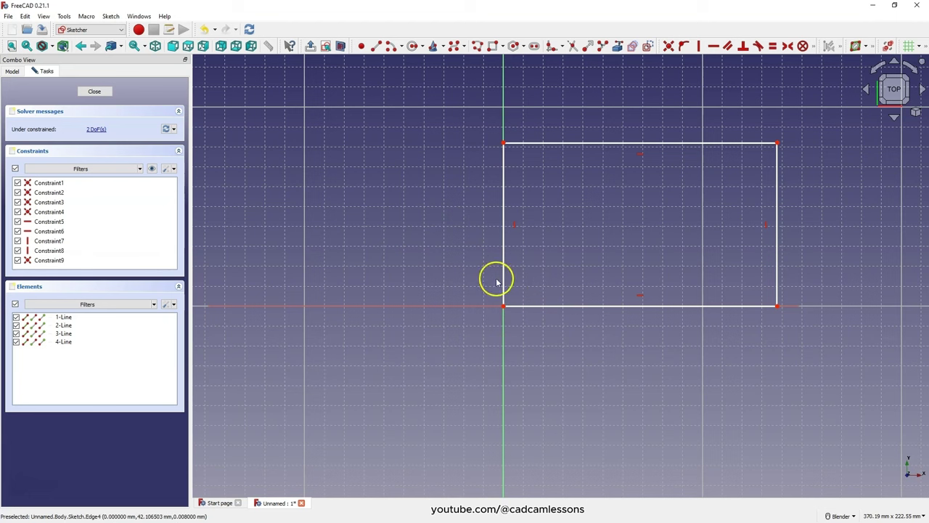
mouse_move(776, 145)
left_mouse_down()
mouse_move(726, 189)
mouse_move(759, 114)
mouse_move(791, 199)
mouse_move(782, 137)
mouse_move(701, 145)
mouse_move(784, 156)
left_mouse_up()
left_click_drag(792, 188, 819, 171)
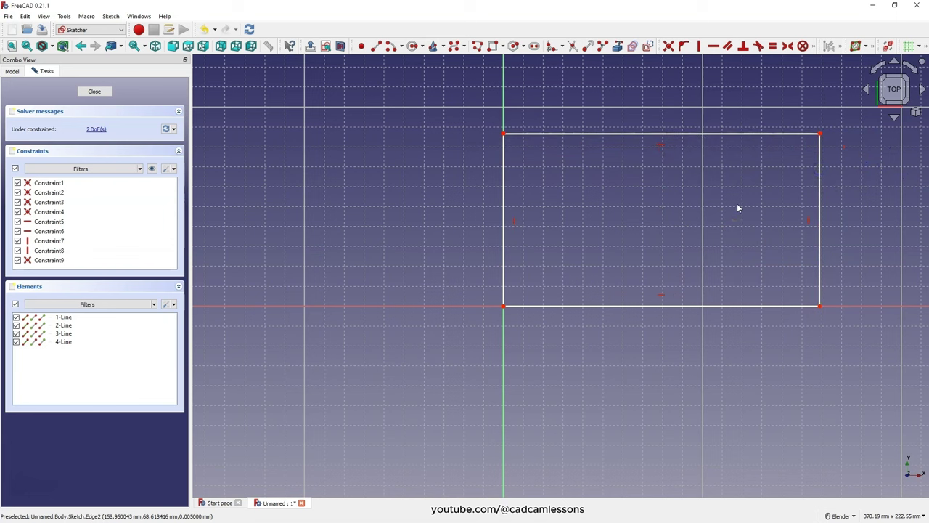
- Draw a smaller rectangle to the left of the vertical axis
left_click(491, 45)
left_click(338, 157)
left_click(431, 229)
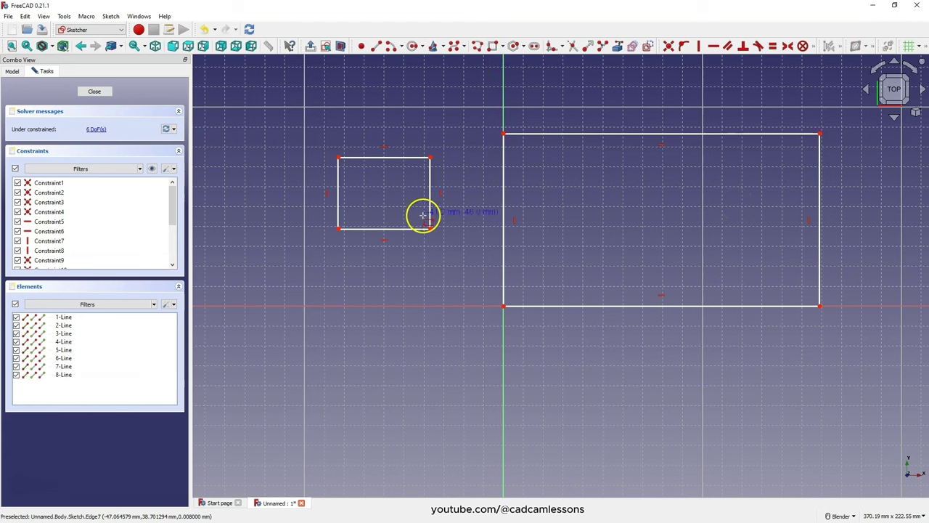
- Enlarge the origin-anchored rectangle by dragging its corner, top side and right side
right_click(400, 193)
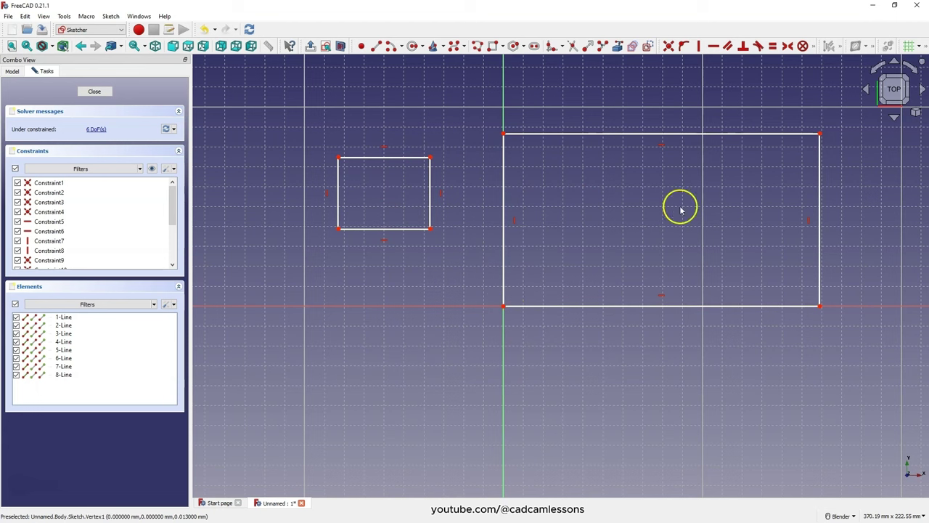
left_click_drag(821, 135, 789, 172)
left_click_drag(711, 173, 710, 148)
left_click_drag(790, 187, 822, 181)
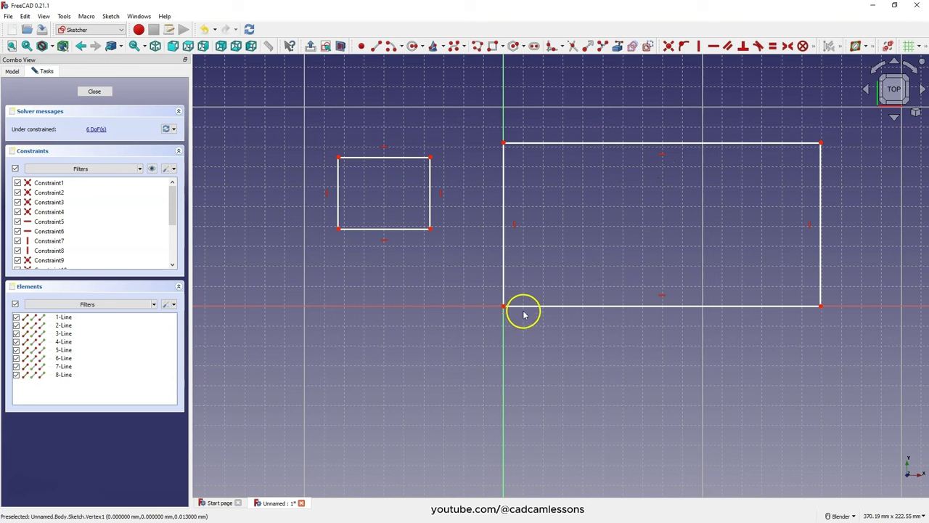
- Reshape the small left rectangle, then box-select and delete it
left_click_drag(375, 162, 347, 145)
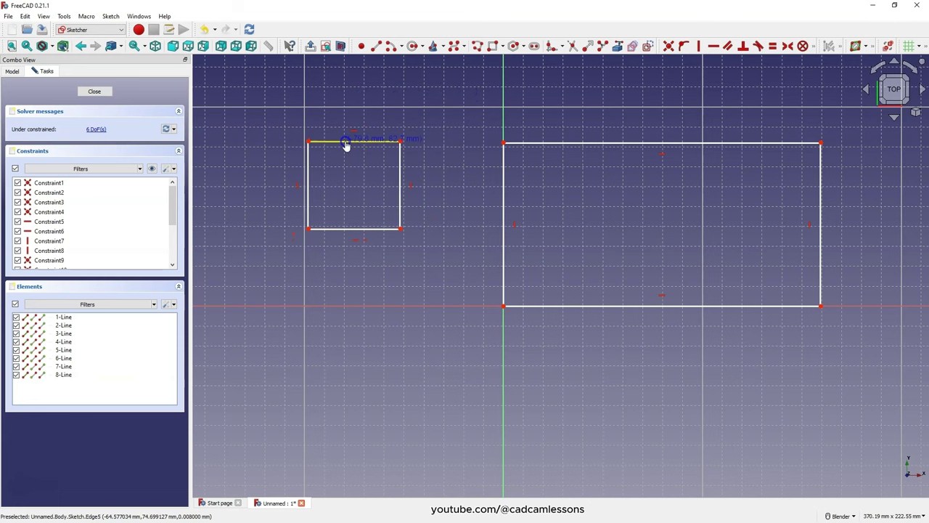
left_click_drag(313, 182, 295, 208)
left_click_drag(363, 158, 377, 171)
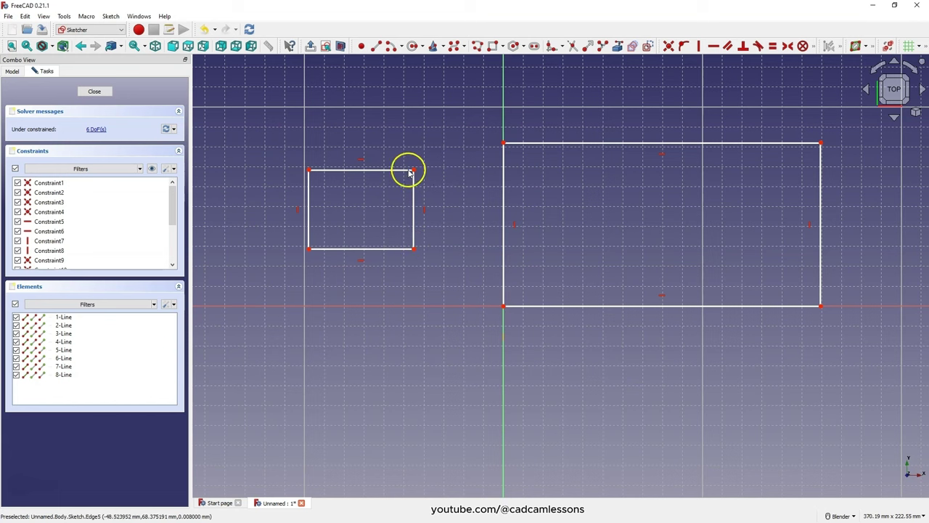
left_click_drag(379, 170, 392, 199)
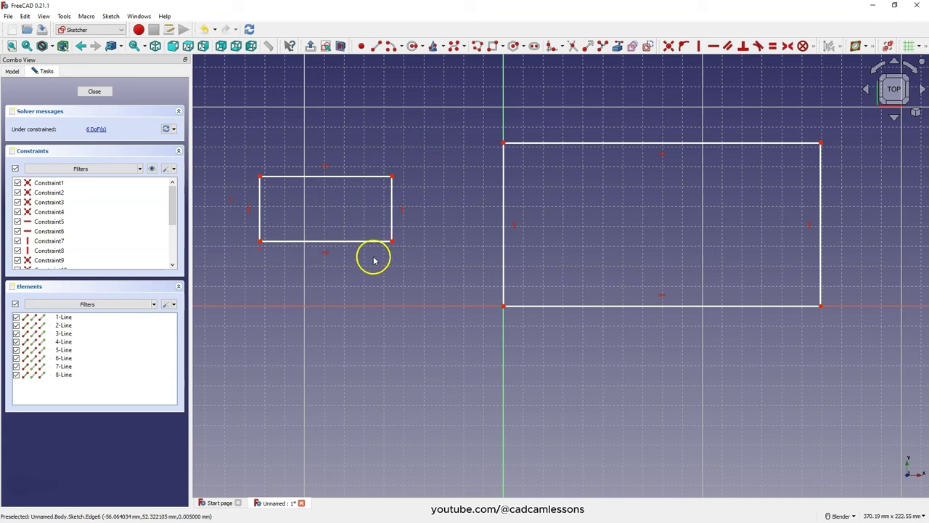
left_click_drag(235, 141, 426, 264)
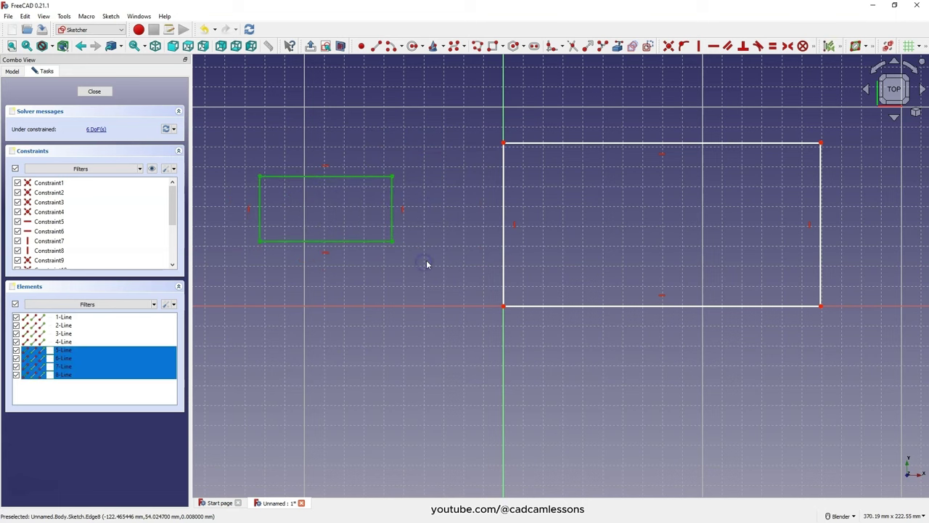
key("Delete")
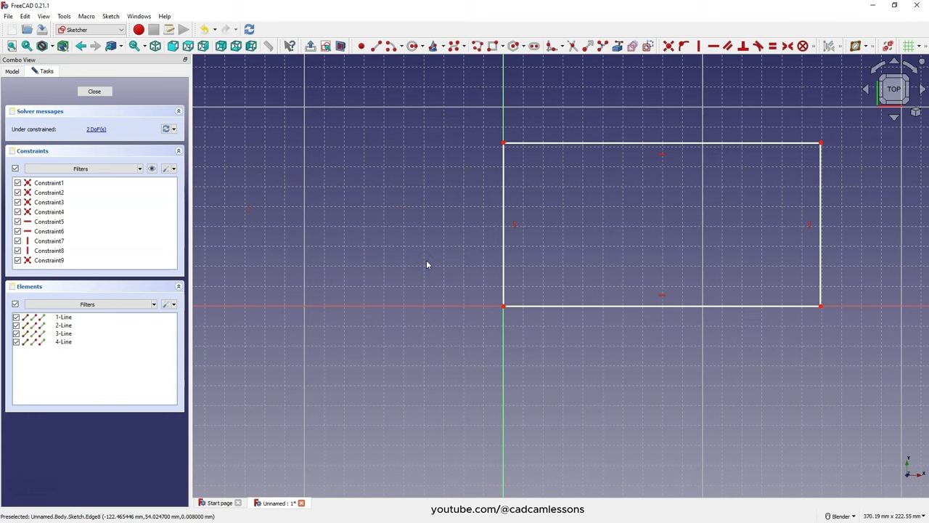
- Move the constraint toolbar onto the top row and pick Constrain horizontal distance
scroll(474, 213, "down", 1)
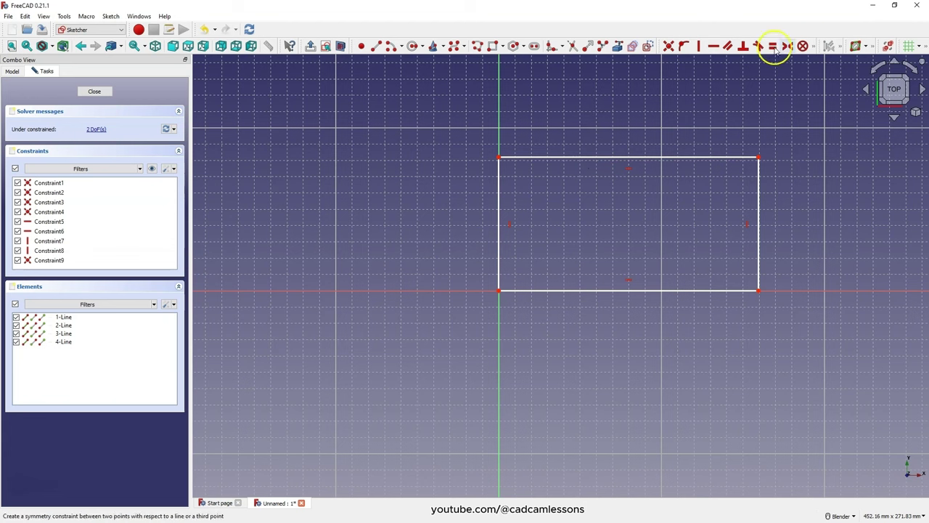
left_click(815, 46)
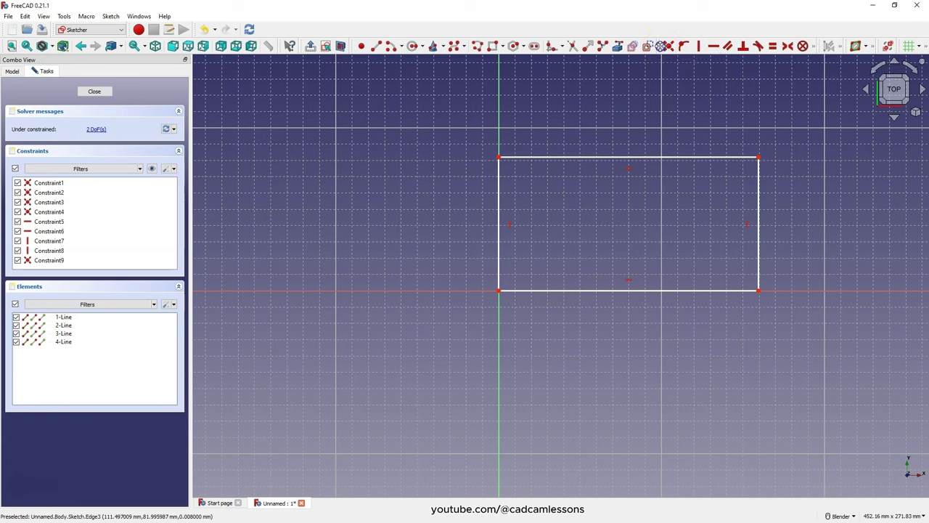
left_click_drag(661, 45, 265, 30)
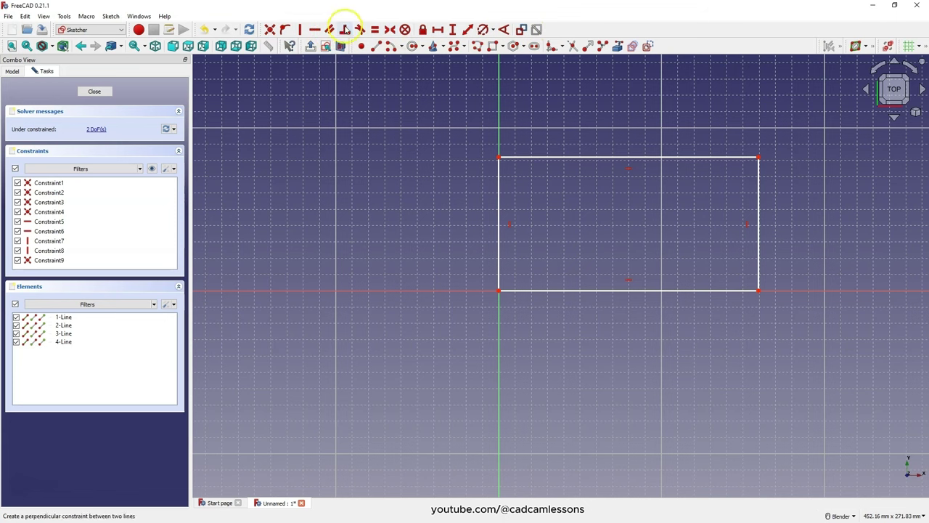
left_click(438, 30)
- Give the rectangle's bottom edge a 100 mm width and move the dimension below it
left_click(618, 290)
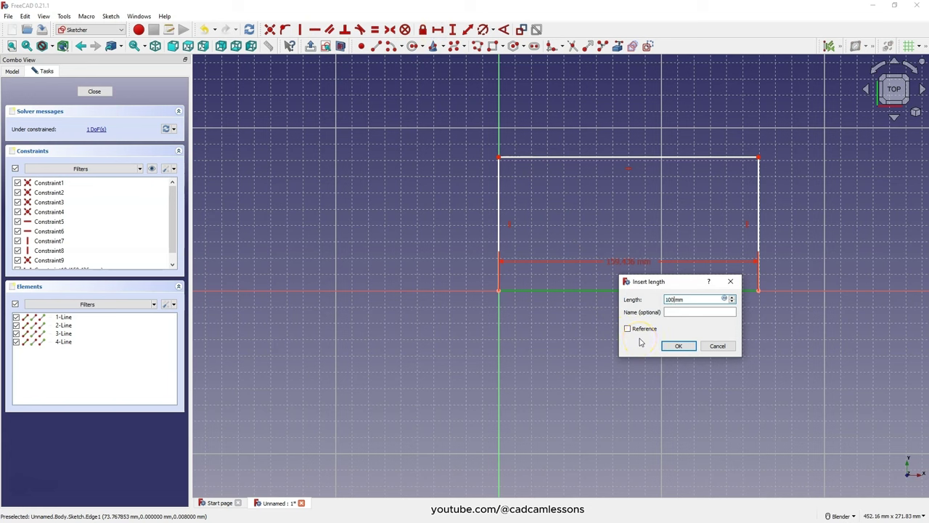
type("100")
key("Return")
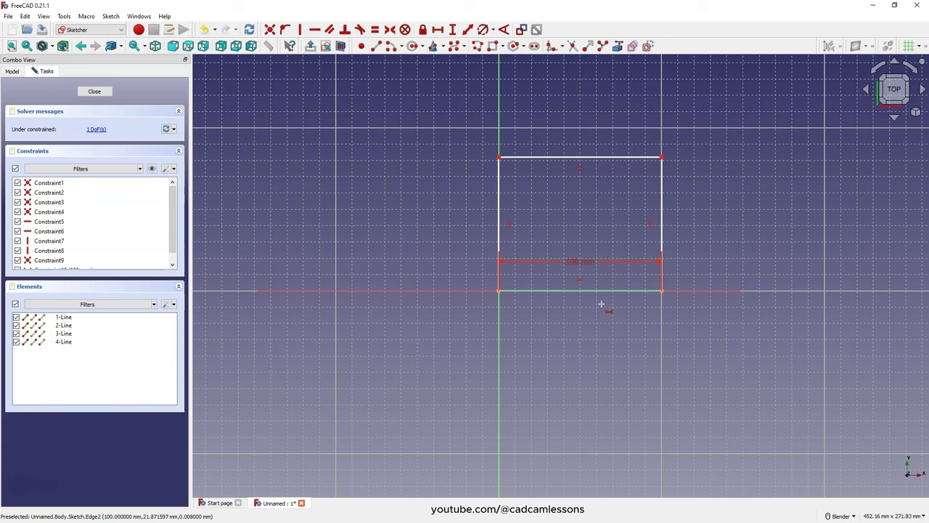
left_click_drag(579, 266, 575, 334)
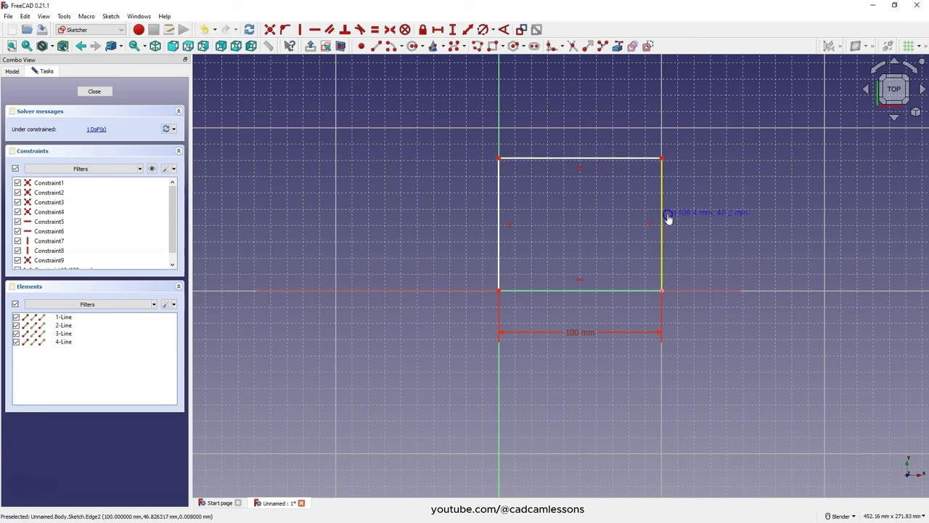
- Shorten the rectangle by dragging its top side lower
left_click_drag(667, 218, 657, 243)
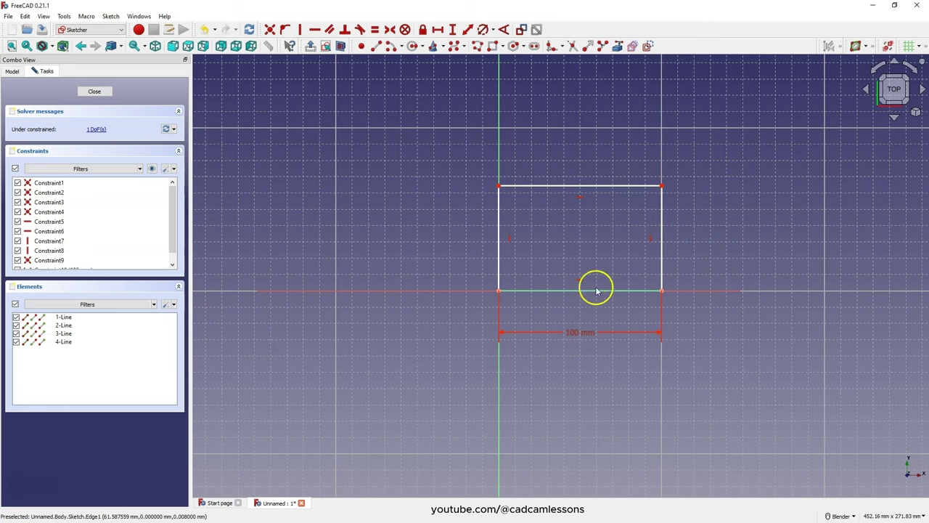
left_click(658, 293)
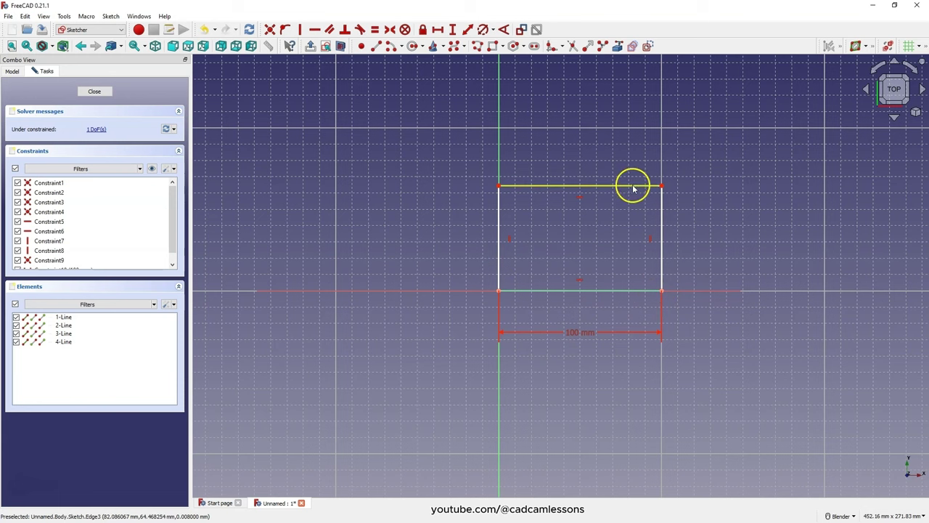
left_click_drag(633, 186, 563, 182)
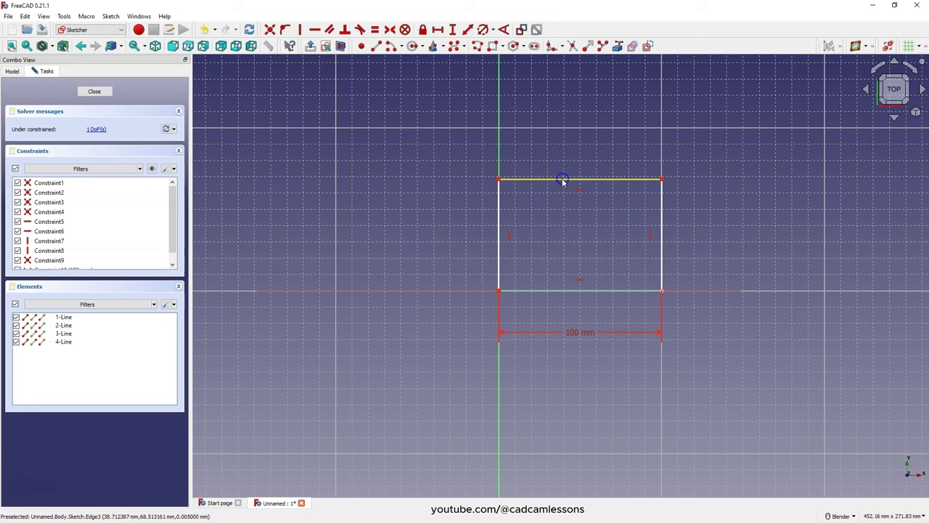
left_click(452, 208)
- Constrain the rectangle's left edge to a 60 mm vertical length
left_click(492, 214)
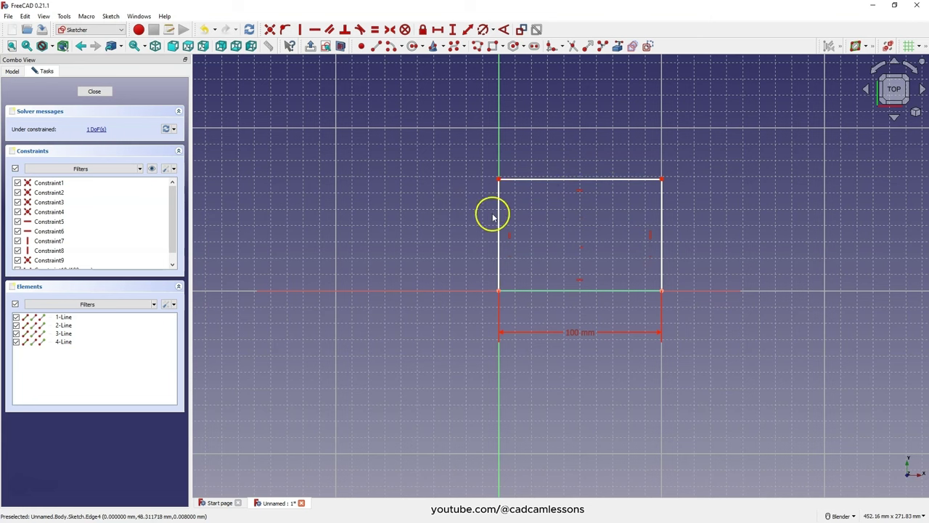
left_click(460, 219)
left_click(498, 225)
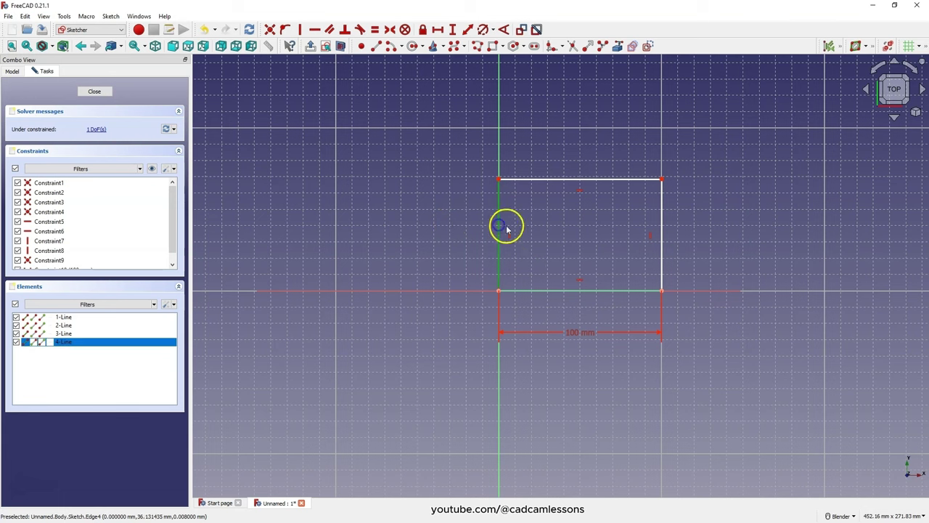
left_click(453, 31)
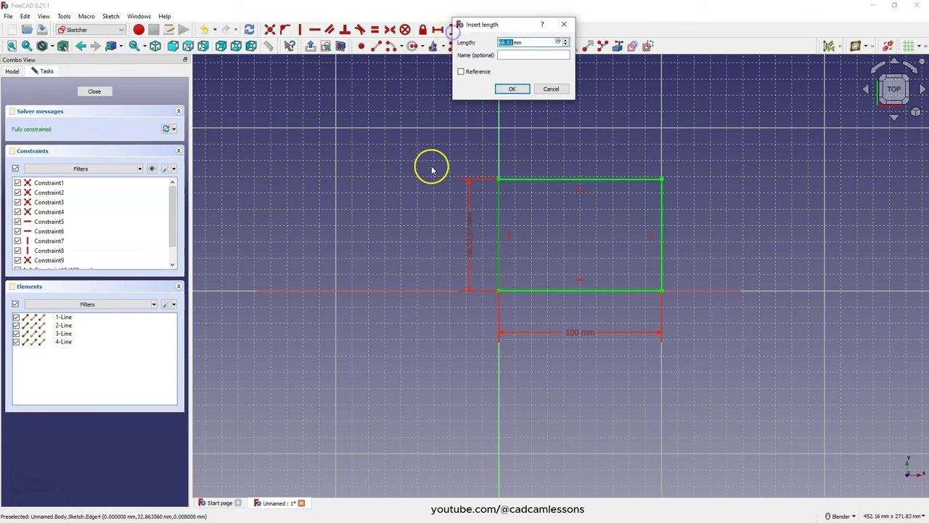
type("60")
key("Return")
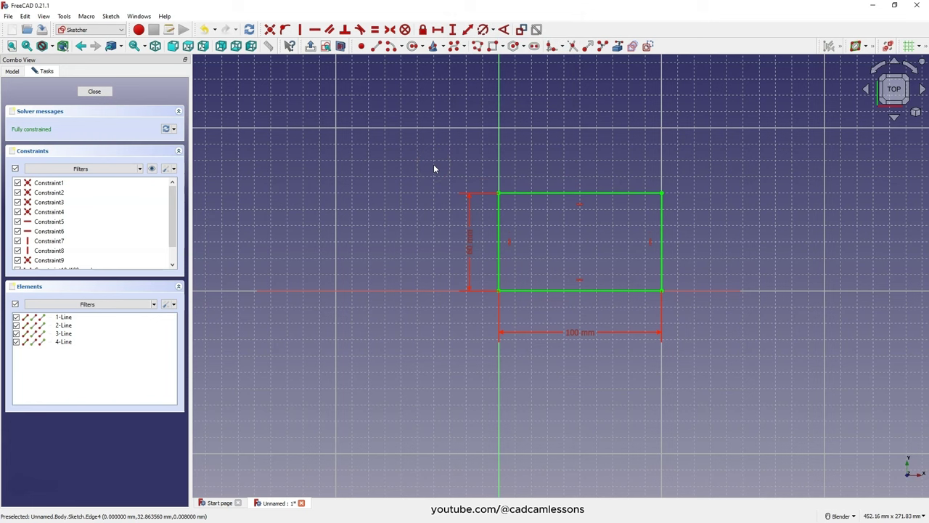
left_click(420, 171)
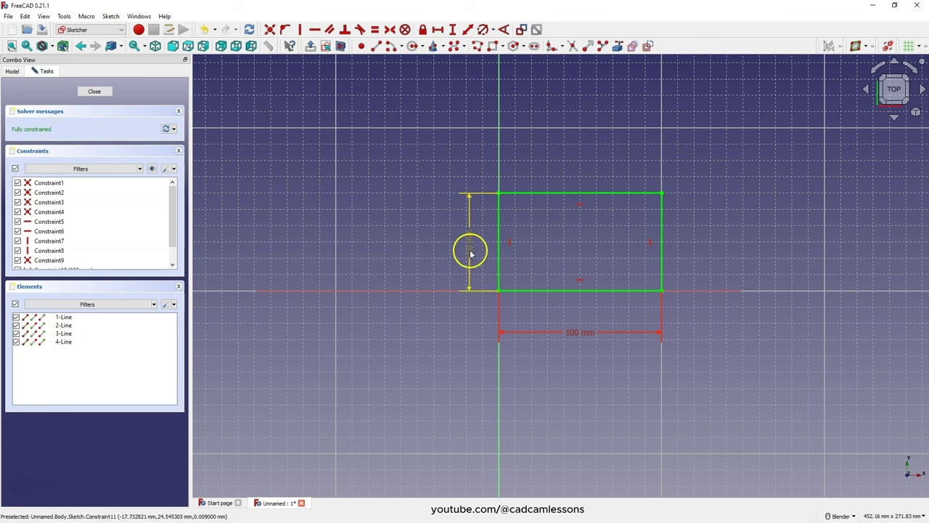
- Move the height dimension further left and change the rectangle's height from 60 mm to 70 mm
mouse_move(472, 243)
left_mouse_down()
mouse_move(442, 240)
mouse_move(458, 243)
left_mouse_up()
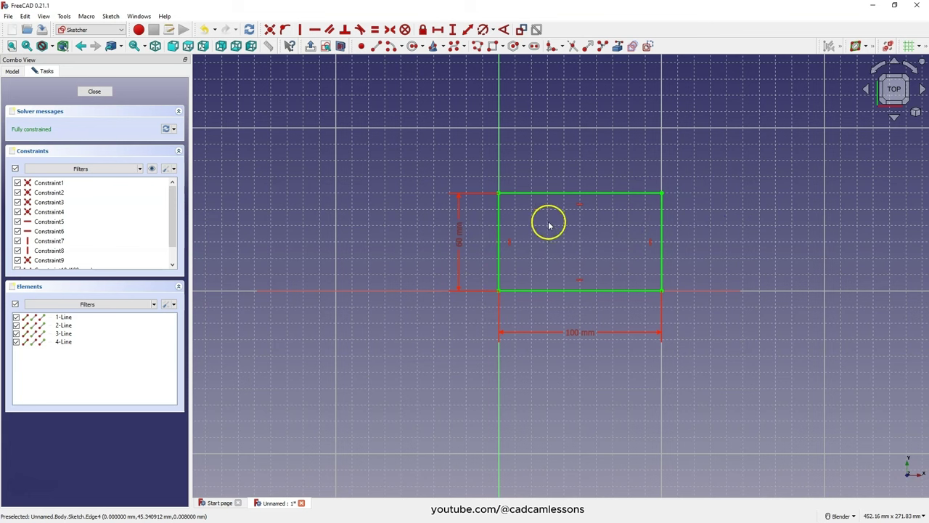
left_click_drag(460, 232, 461, 247)
double_click(460, 246)
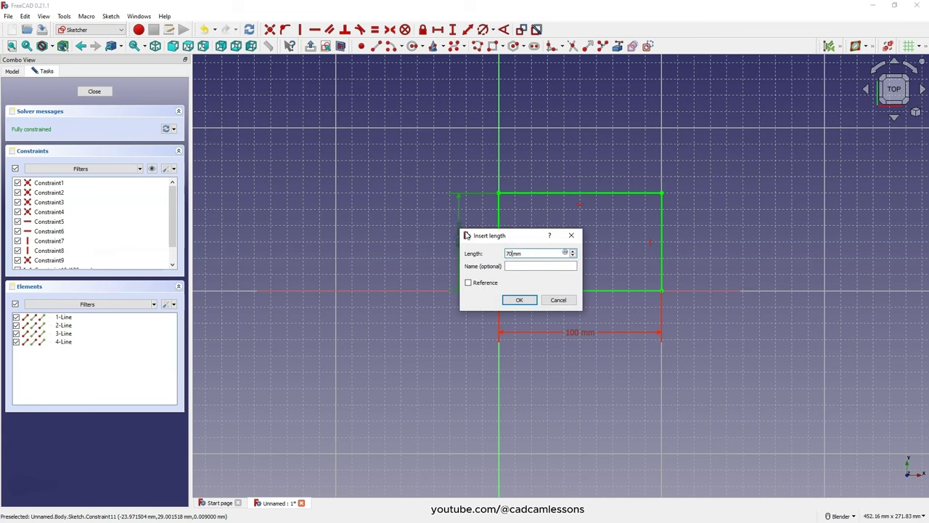
type("70")
key("Return")
left_click(460, 236)
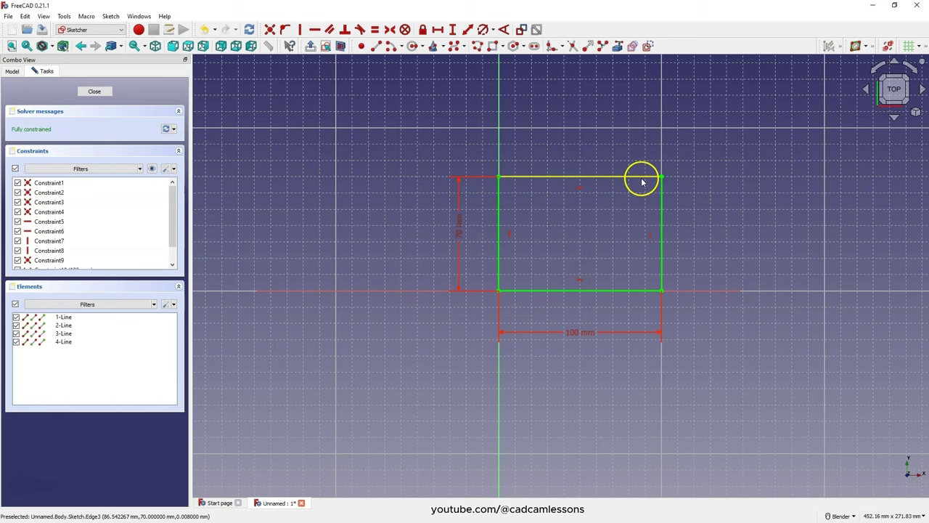
left_click_drag(639, 193, 573, 242)
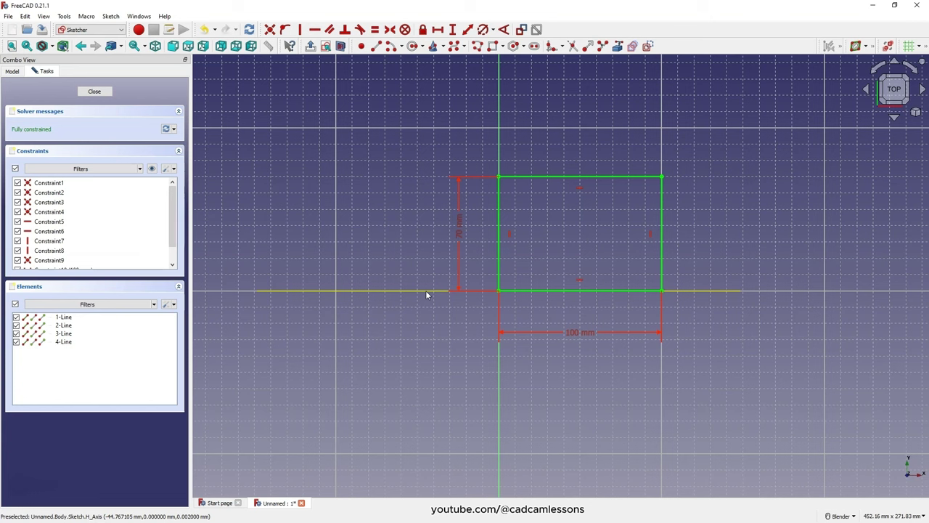
left_click(384, 283)
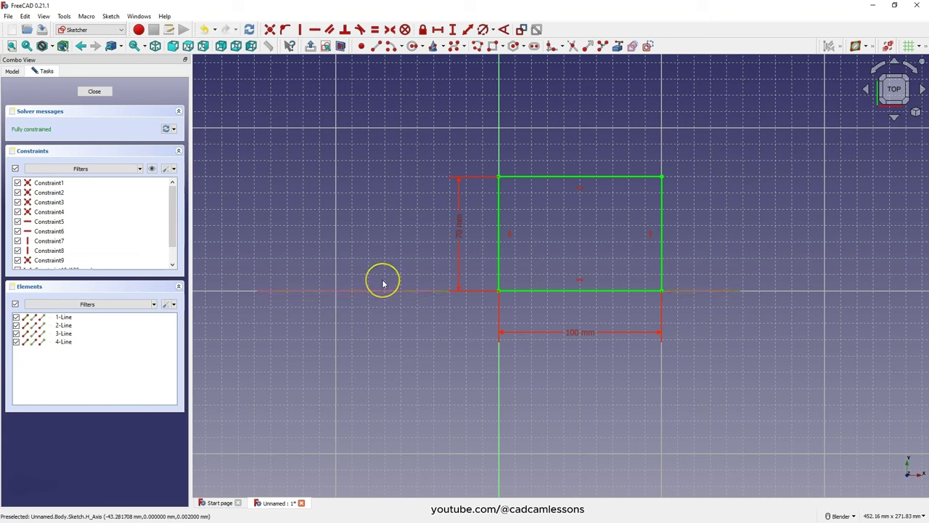
- Draw a lower and an upper circle inside the rectangle, then shift the lower circle right
left_click(411, 47)
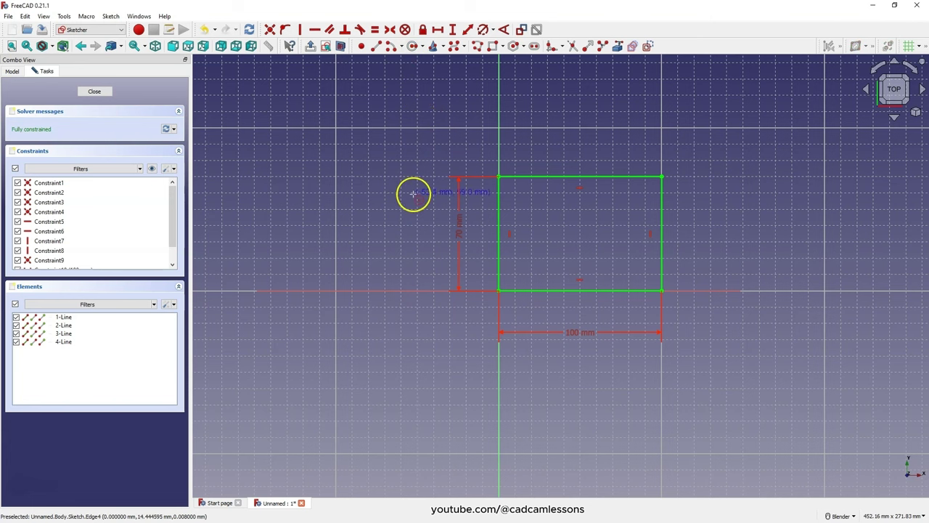
left_click(528, 266)
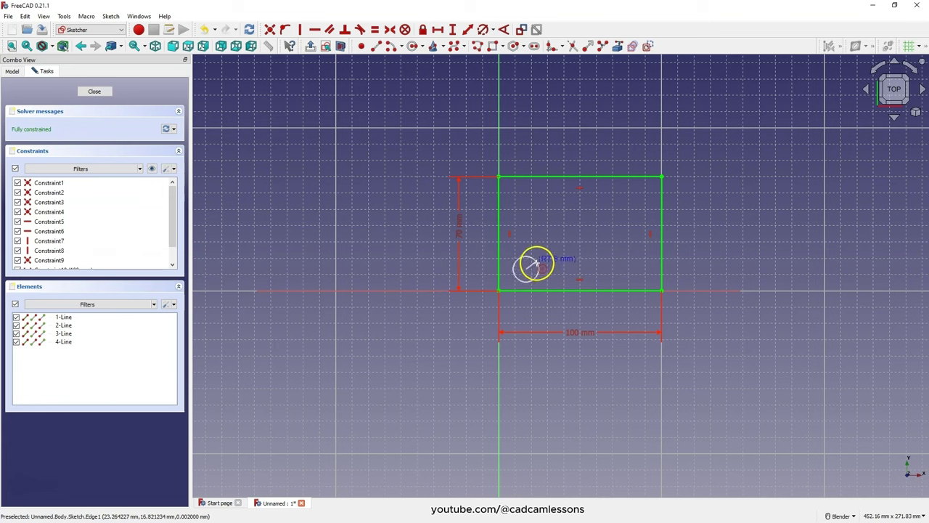
left_click(537, 265)
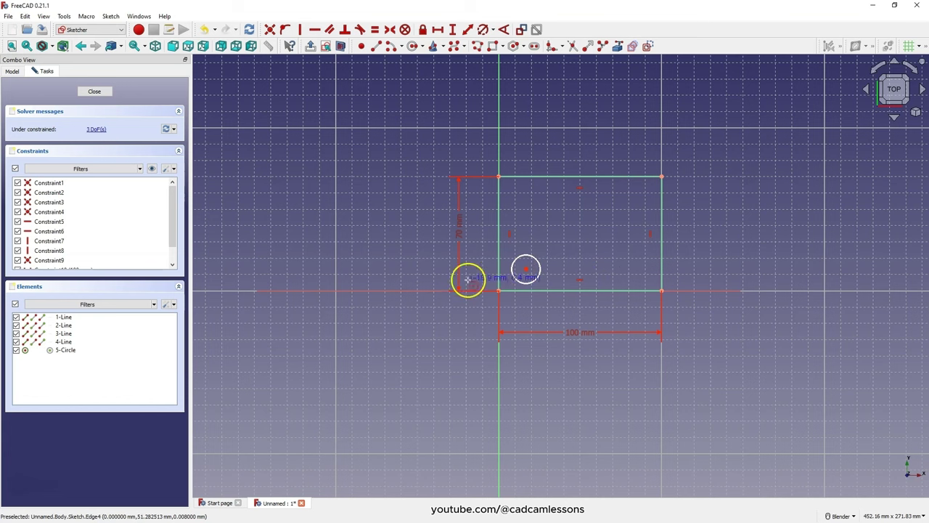
left_click(527, 202)
left_click(539, 207)
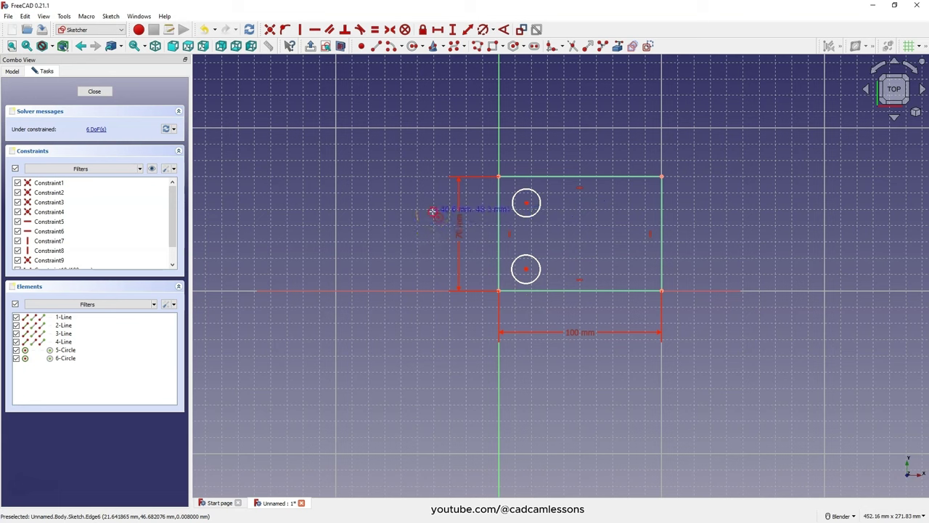
right_click(432, 211)
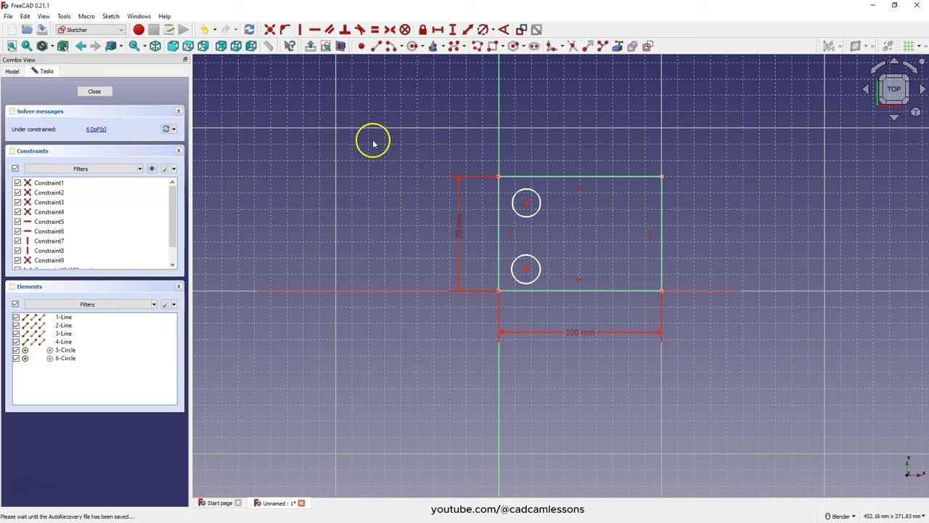
mouse_move(526, 269)
left_mouse_down()
mouse_move(518, 274)
mouse_move(545, 270)
mouse_move(532, 236)
mouse_move(544, 210)
mouse_move(570, 212)
left_mouse_up()
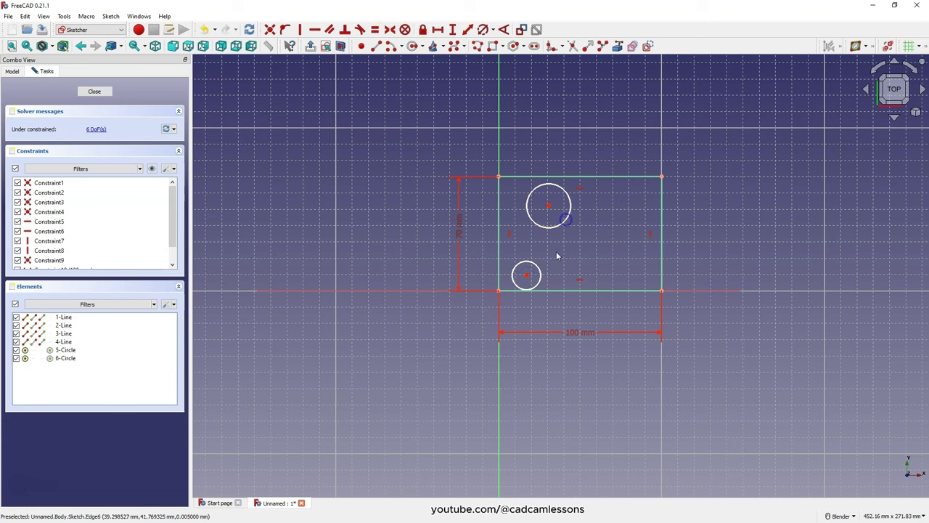
left_click_drag(527, 278, 535, 275)
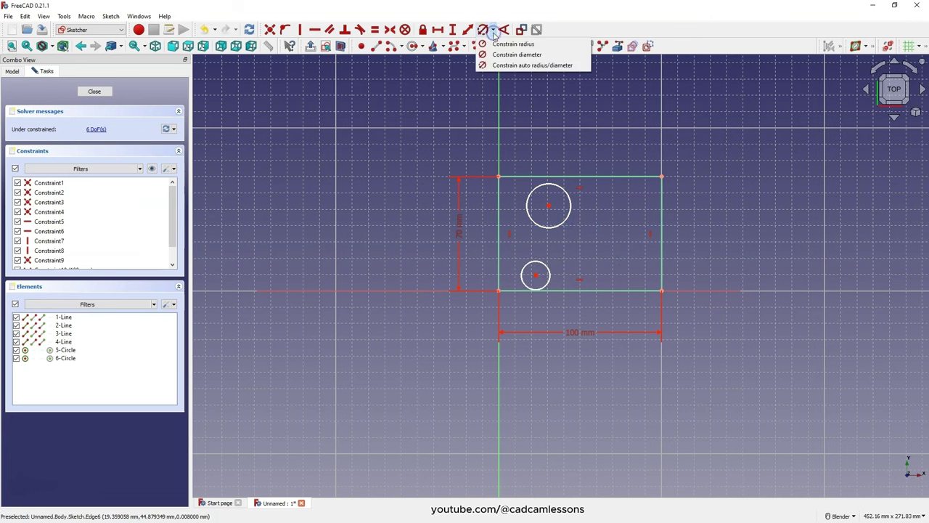
- Give the upper circle a 10 mm diameter constraint
left_click(505, 56)
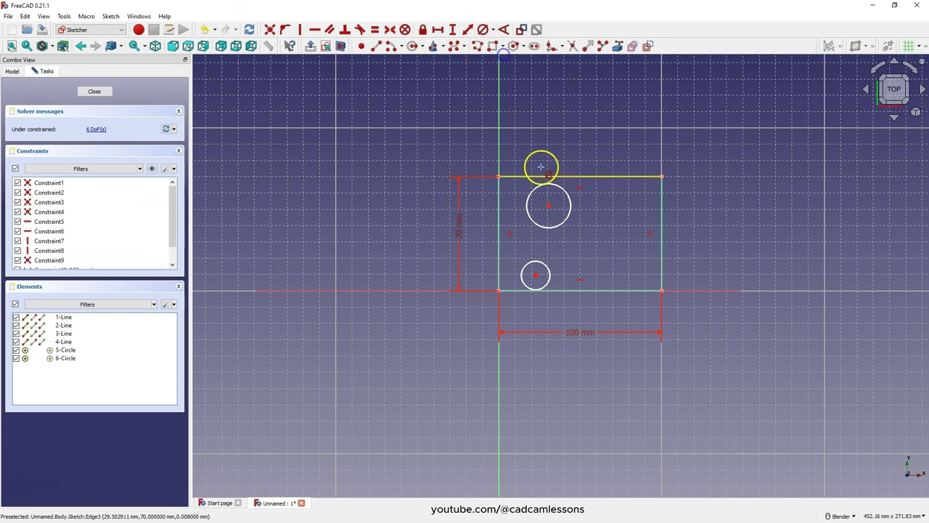
left_click(570, 196)
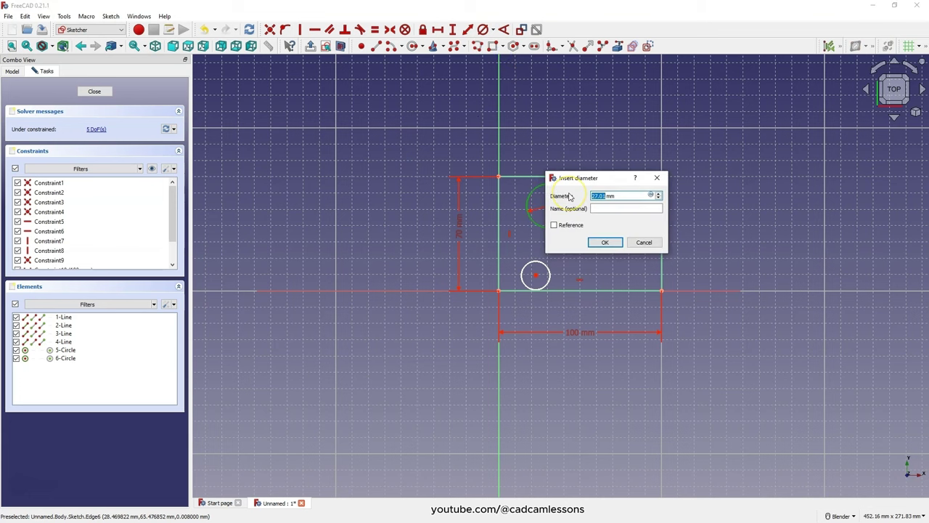
key("Return")
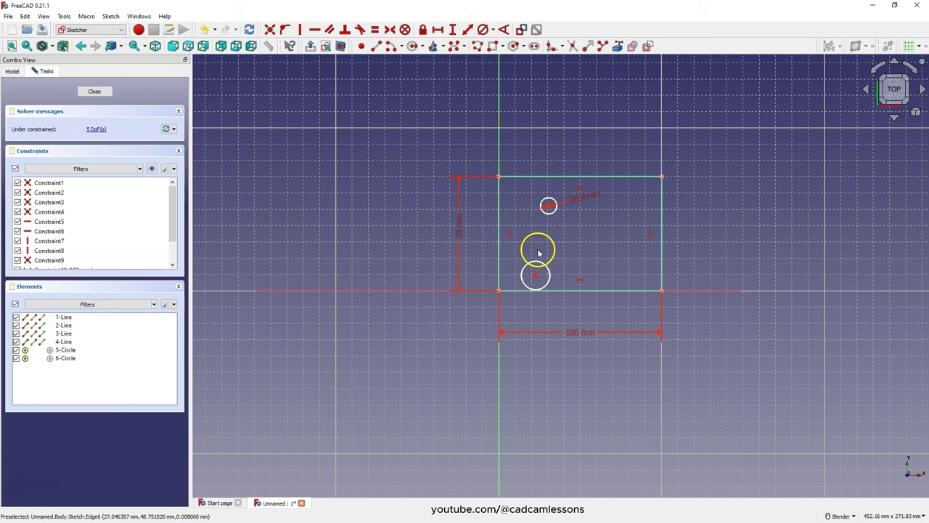
- Move the lower circle higher in the rectangle and select both circles
left_click_drag(540, 256, 543, 233)
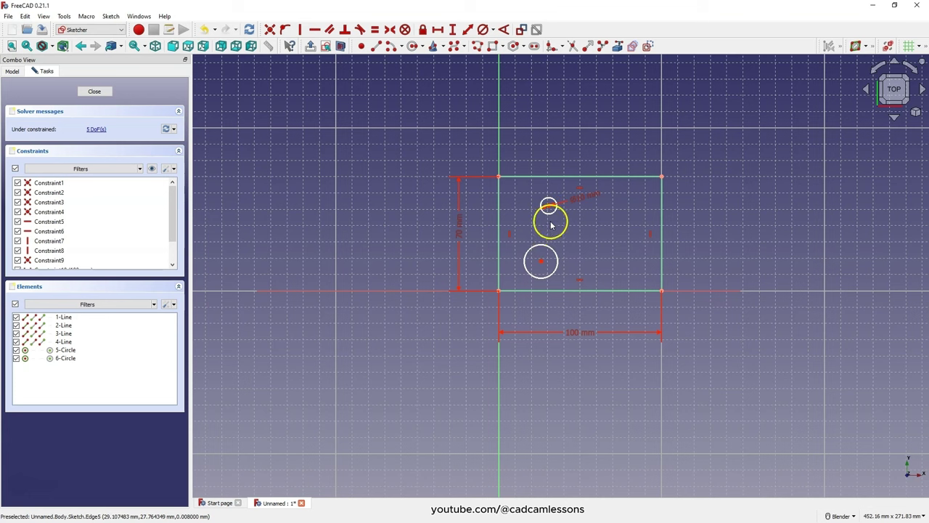
left_click(551, 212)
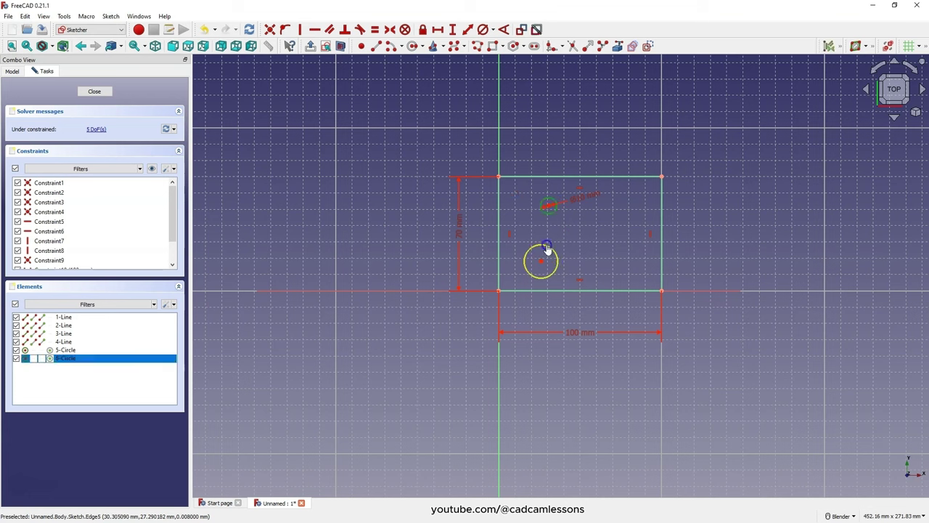
left_click(547, 247)
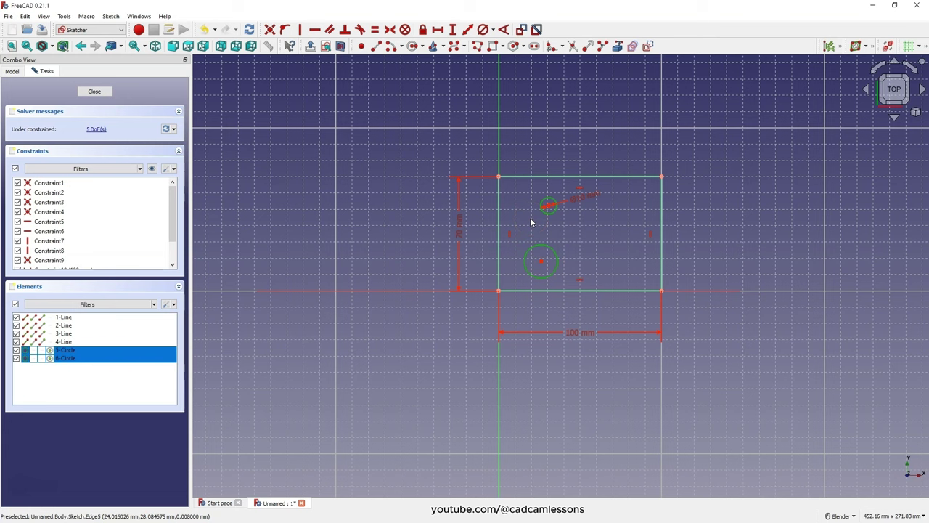
- Constrain the two hole circles equal and change their shared diameter from 10 mm to 12 mm
left_click(374, 30)
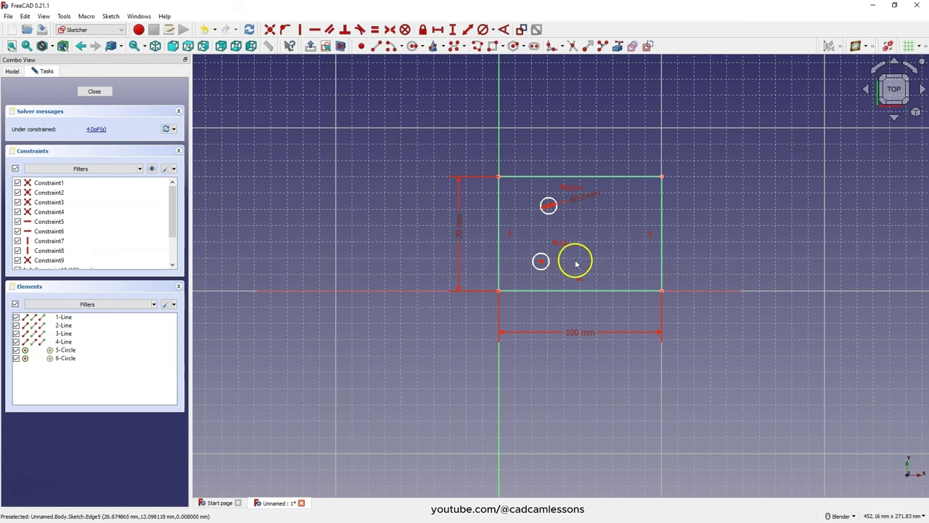
double_click(578, 200)
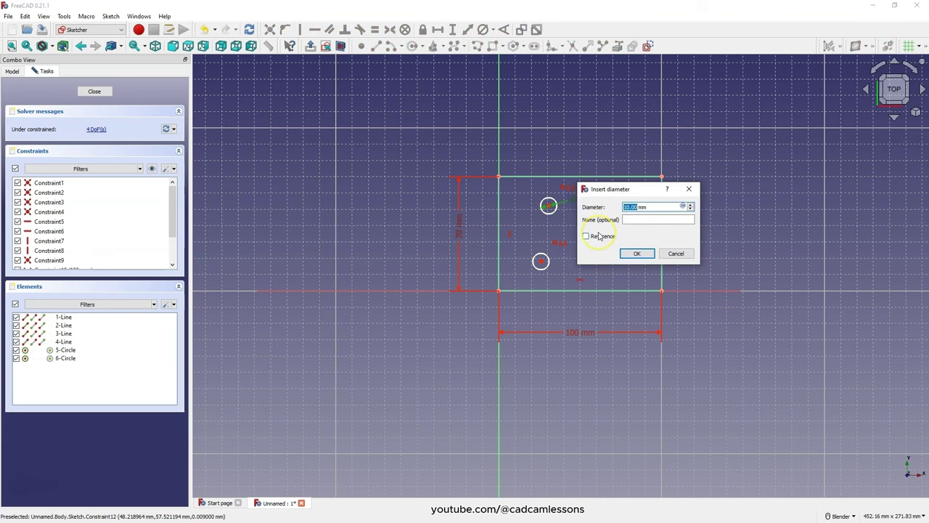
type("12")
key("Return")
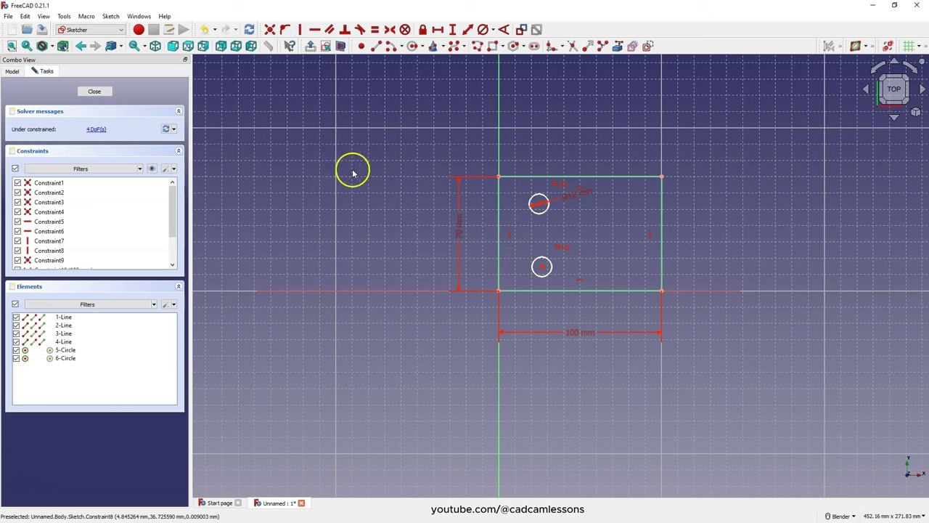
- Draw a horizontal line from the rectangle's left side and attach its right endpoint to the right edge
left_click(377, 49)
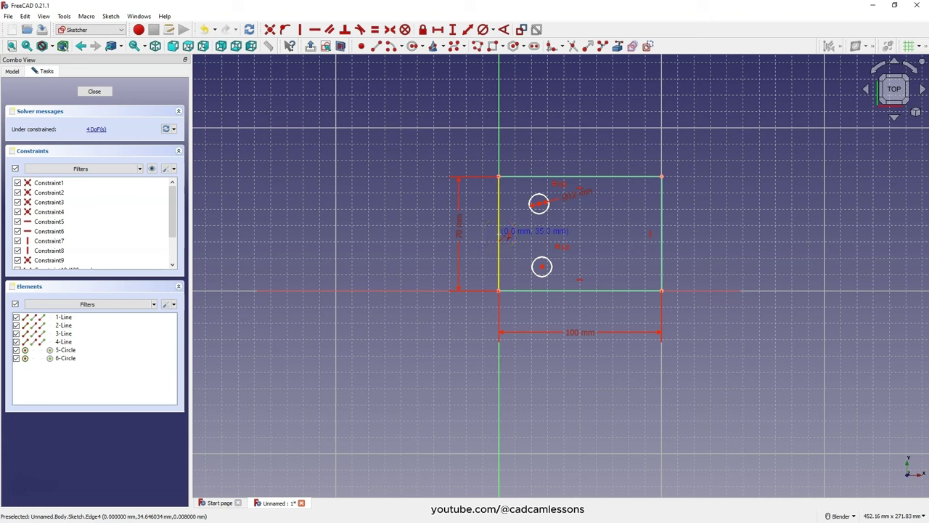
left_click(499, 238)
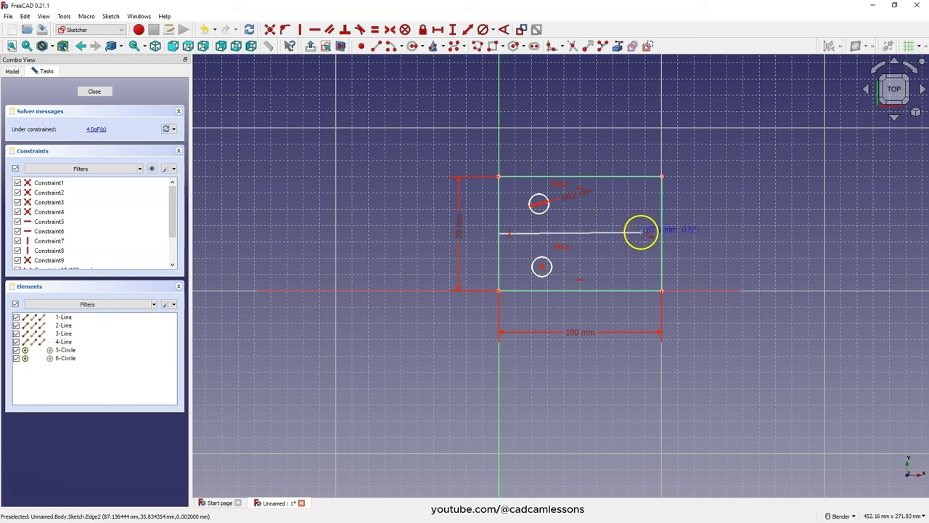
left_click(643, 233)
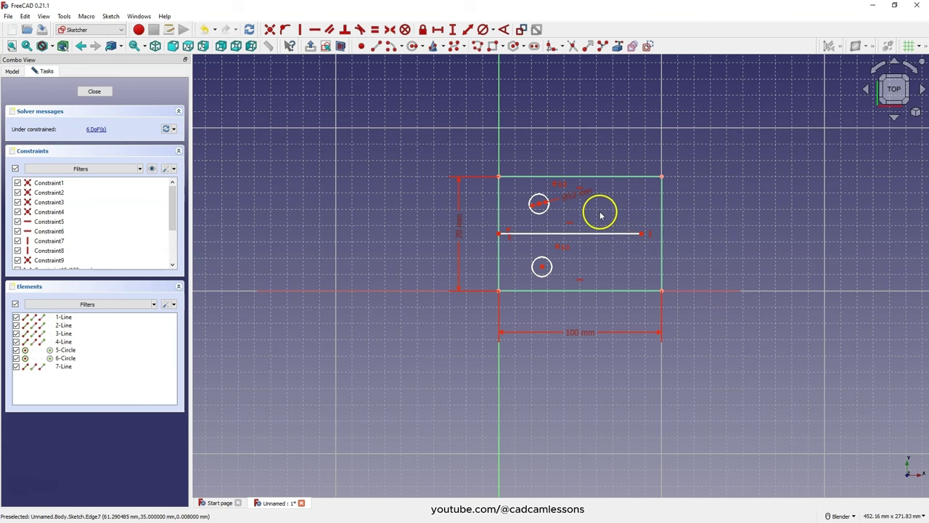
left_click(642, 236)
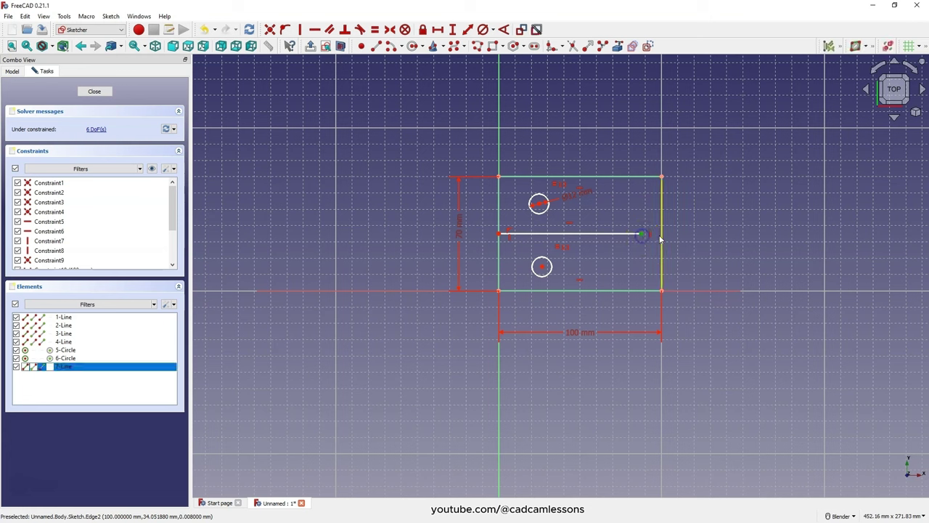
left_click(662, 235)
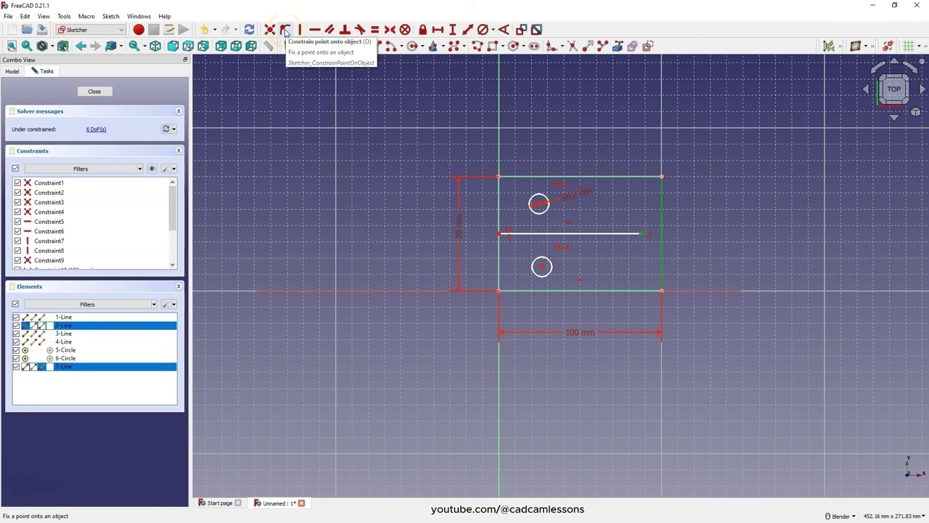
left_click(286, 31)
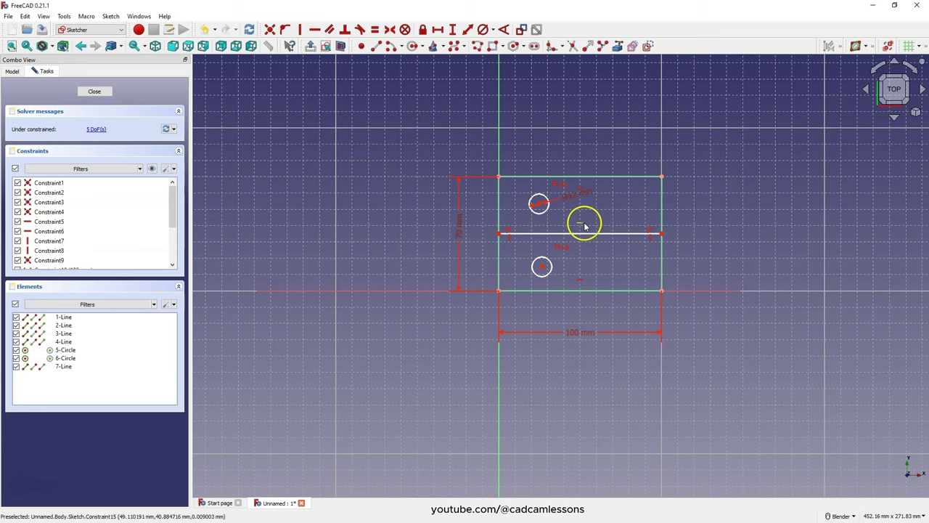
left_click_drag(541, 230, 543, 233)
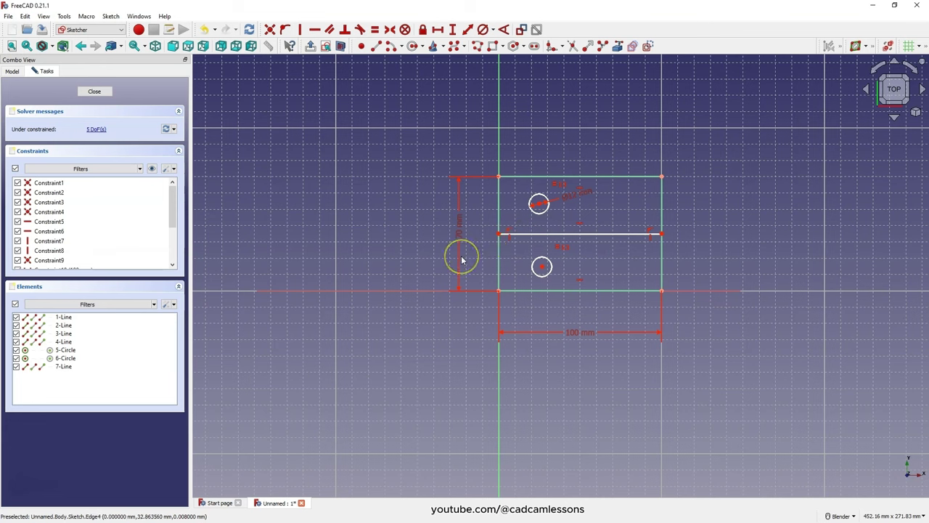
- Add a 15 mm vertical distance from the lower-left corner to the middle line's left endpoint
left_click(498, 292)
left_click(498, 234)
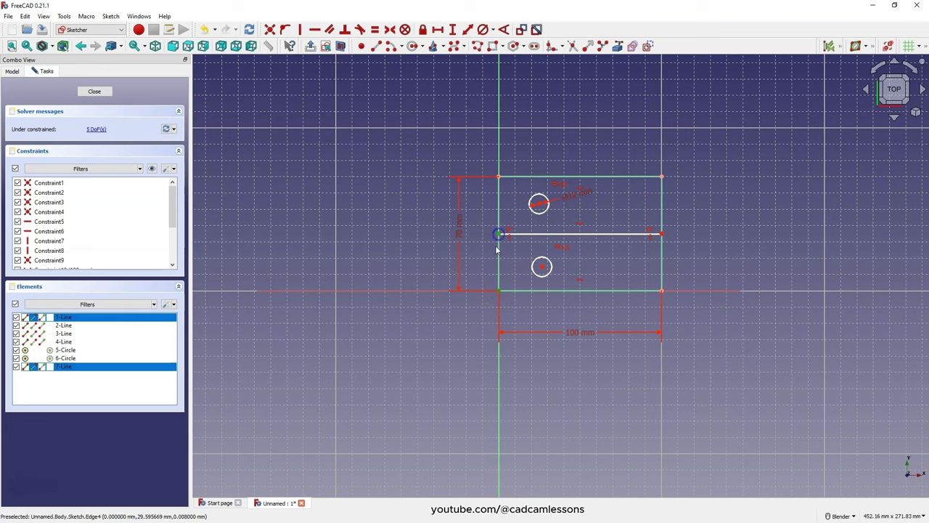
left_click(471, 179)
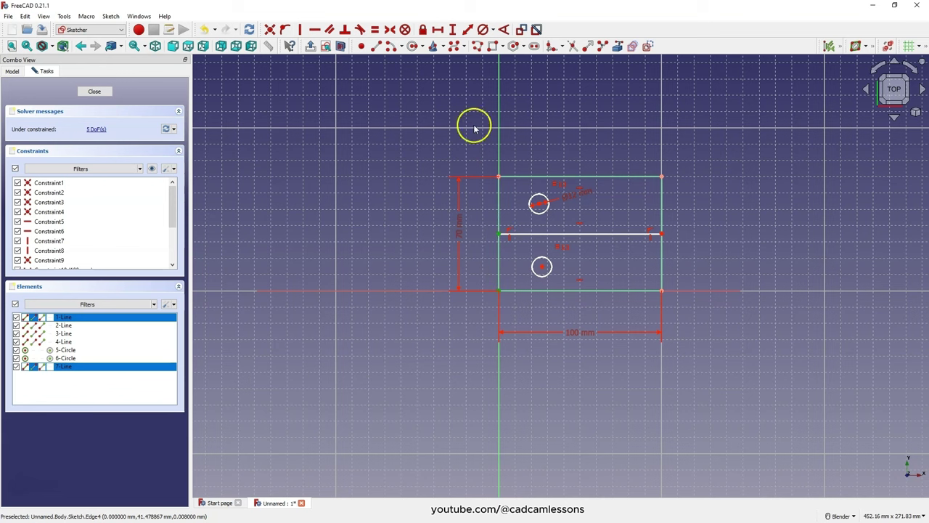
left_click(452, 30)
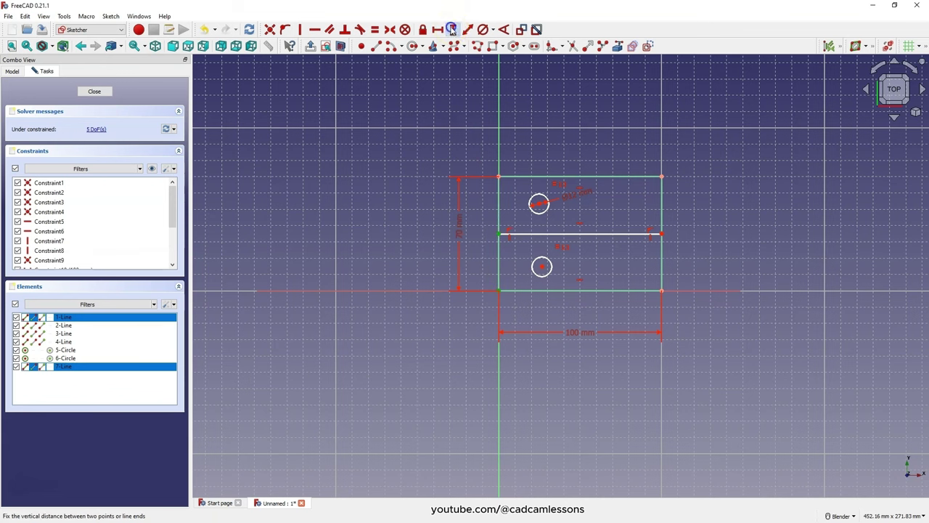
type("15")
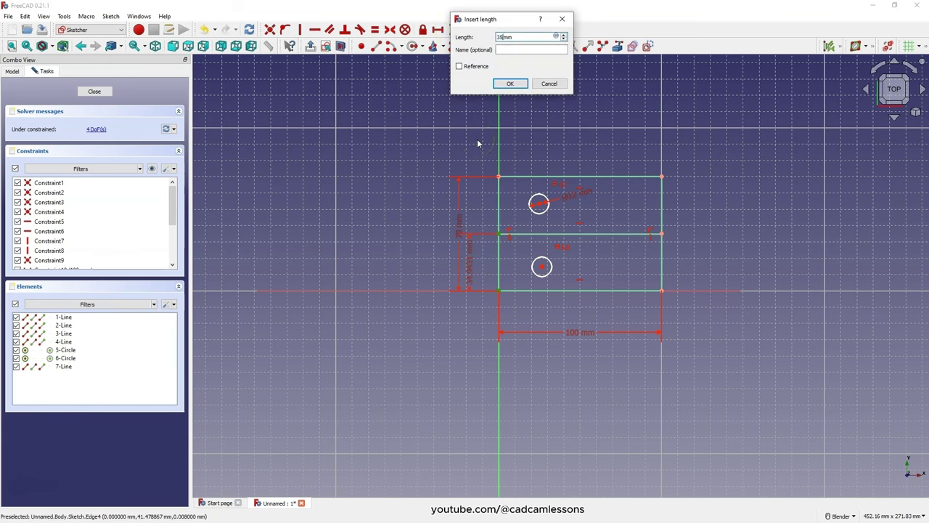
key("Return")
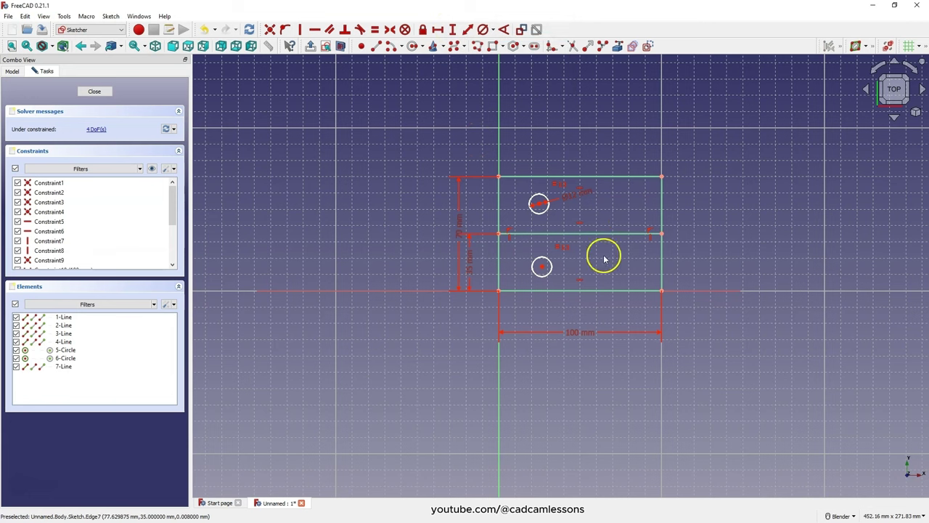
- Change the rectangle's height from 70 mm to 80 mm and delete the 15 mm dimension
double_click(460, 224)
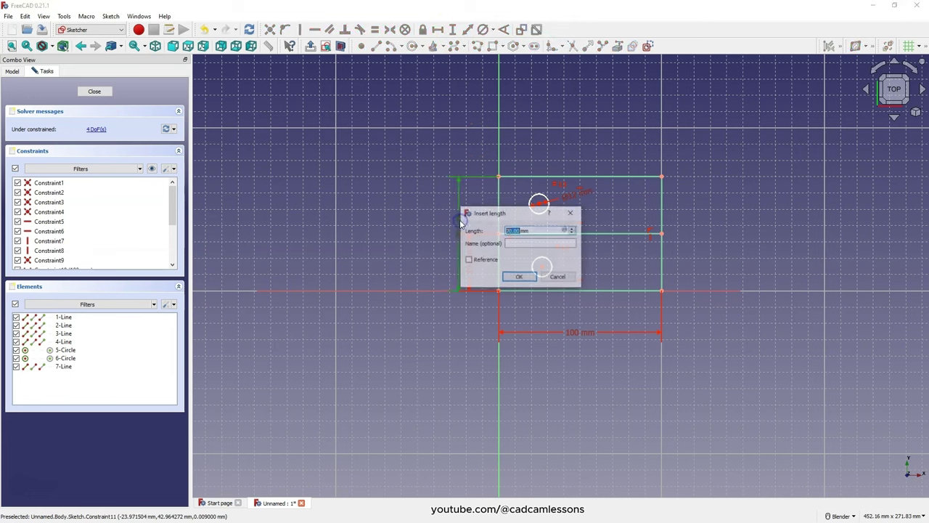
type("80")
key("Return")
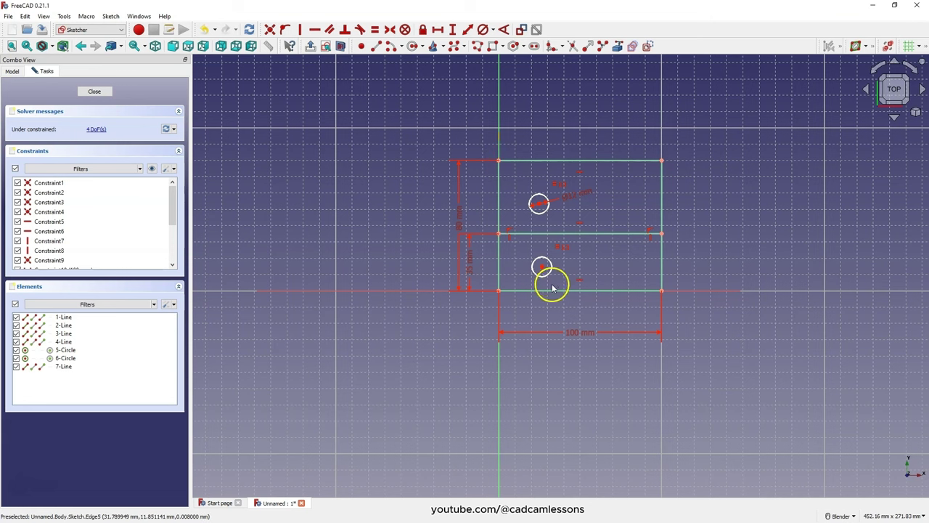
left_click(468, 266)
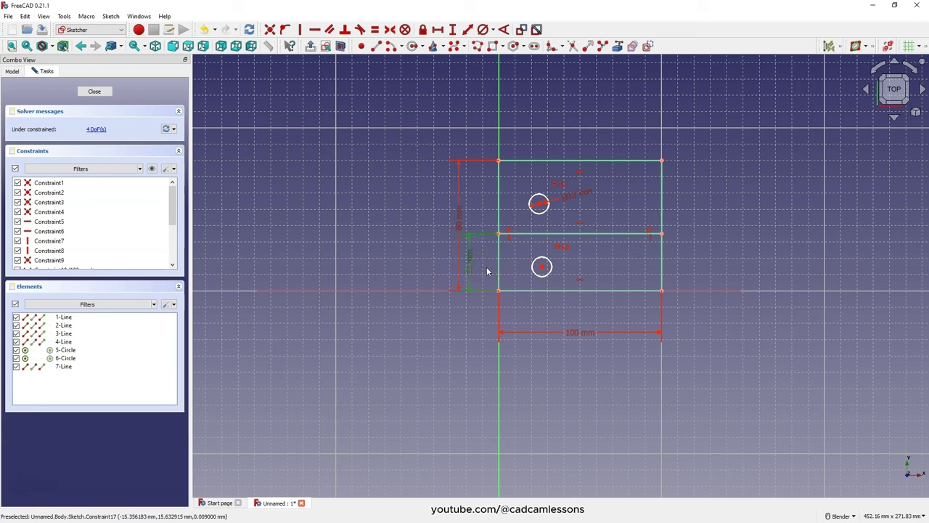
key("Delete")
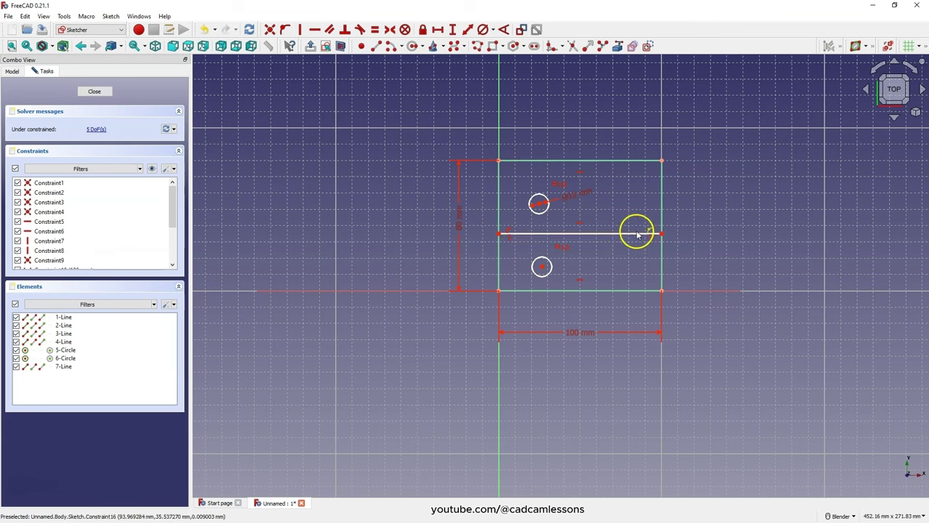
- Make the middle line's left endpoint symmetric between the rectangle's lower-left and upper-left corners
left_click(499, 254)
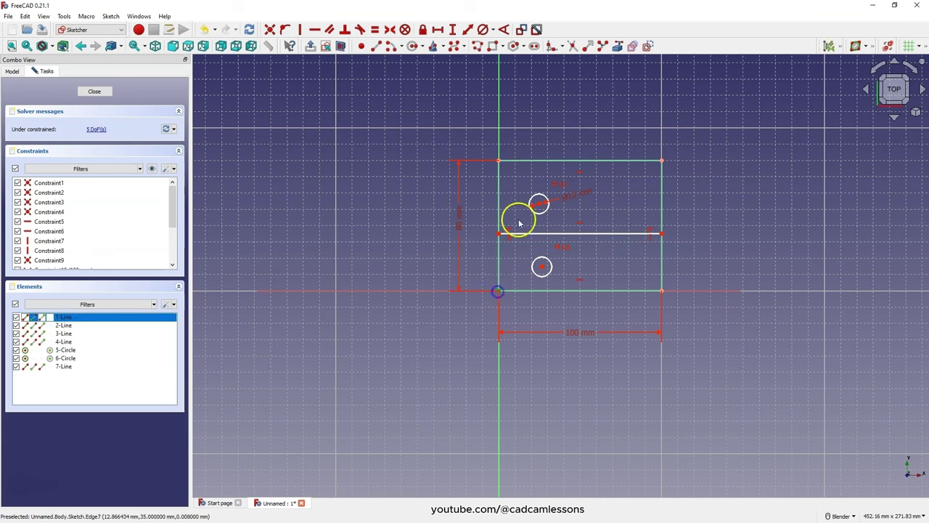
left_click(501, 161)
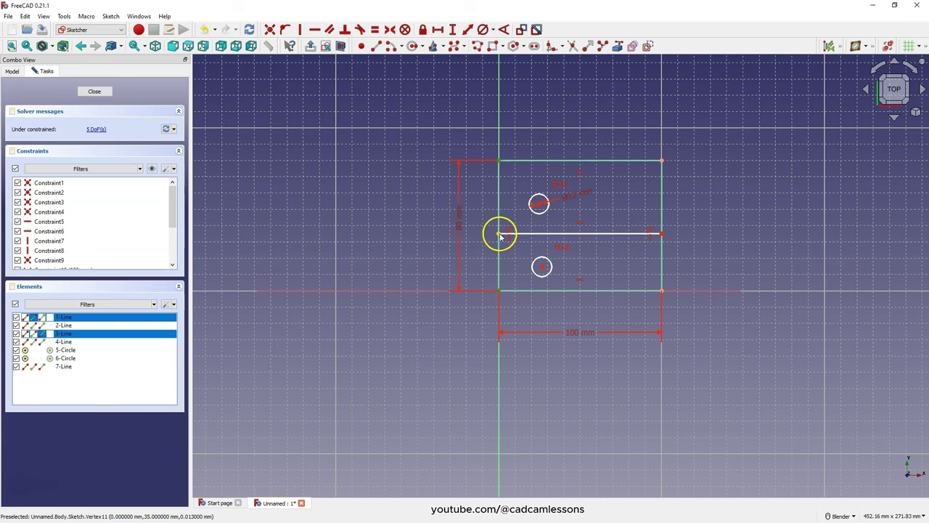
left_click(501, 233)
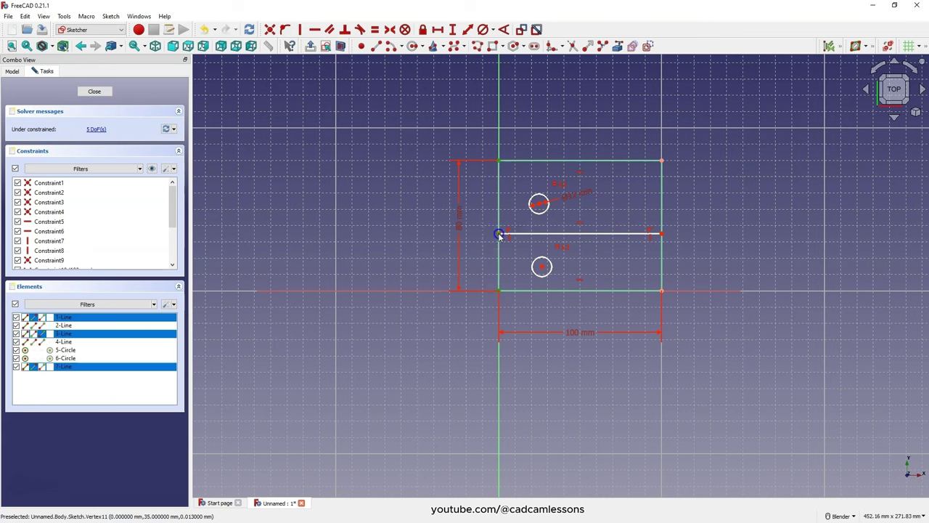
left_click(392, 32)
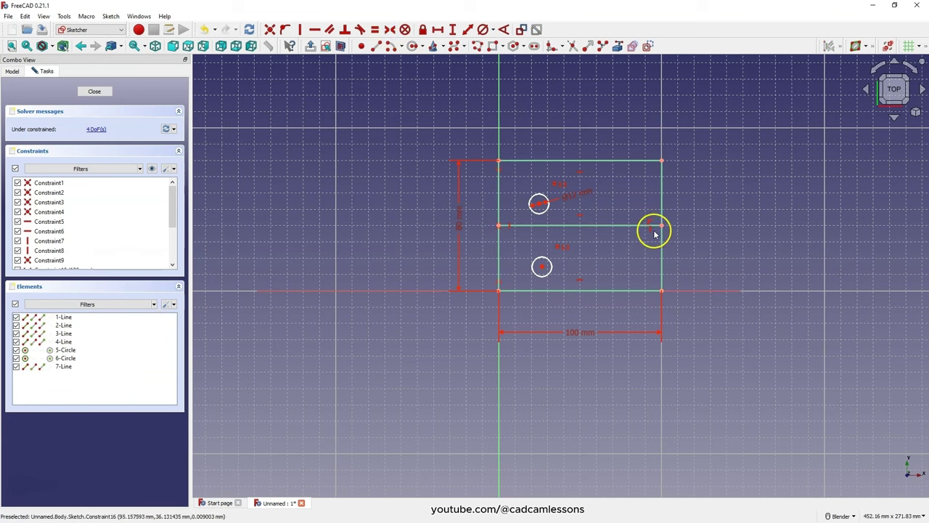
- Change the rectangle's height from 80 mm back to 70 mm
double_click(457, 223)
type("70")
key("Return")
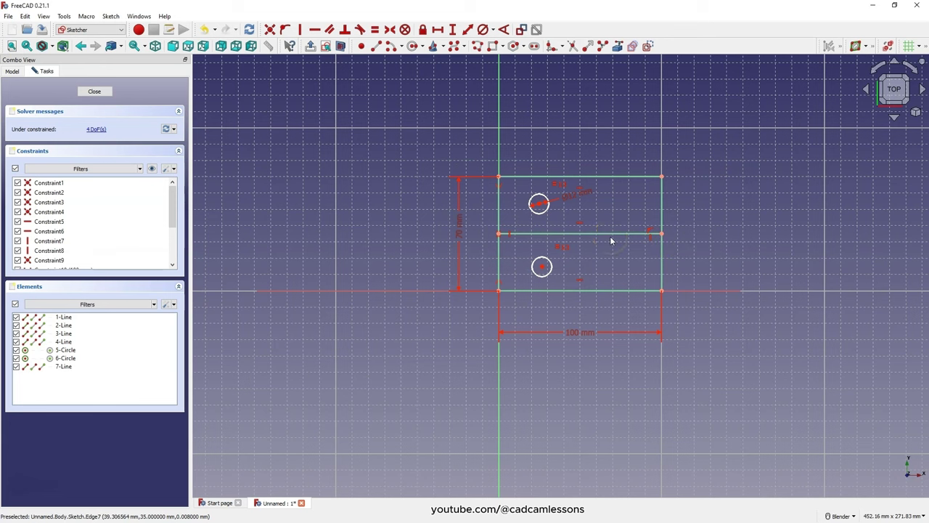
- Convert the middle line to construction geometry and move the lower hole up and left
left_click(605, 260)
left_click(607, 234)
left_click(600, 234)
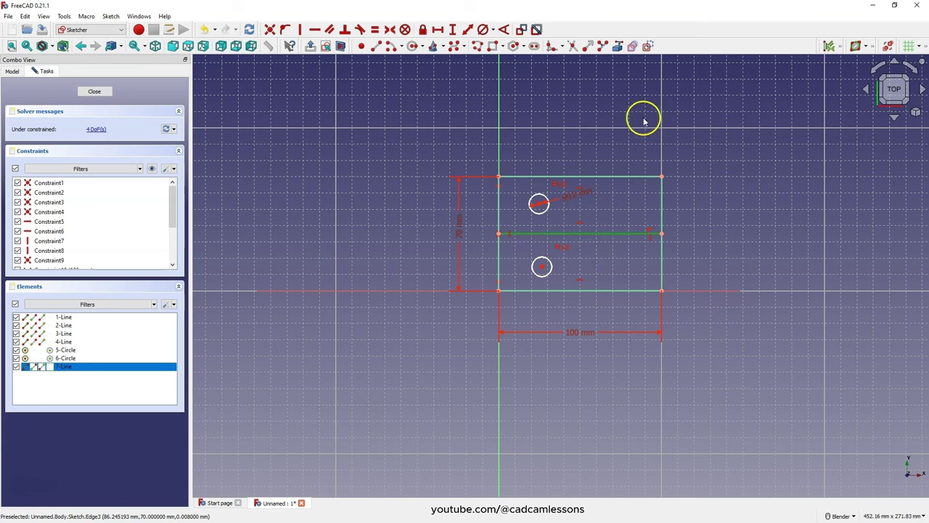
left_click(648, 47)
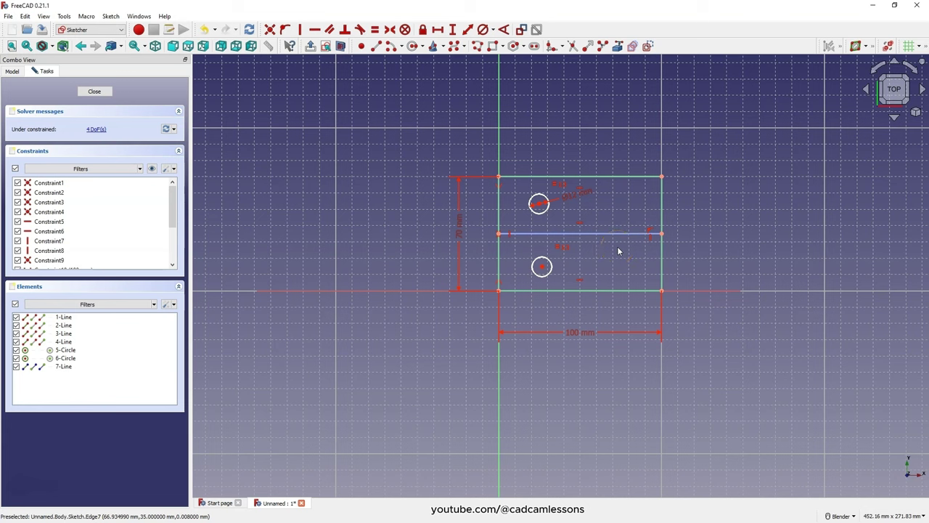
mouse_move(542, 266)
left_mouse_down()
mouse_move(531, 239)
mouse_move(531, 261)
mouse_move(540, 250)
mouse_move(531, 204)
left_mouse_up()
- Constrain both hole centres symmetric about the middle construction line
left_click(538, 236)
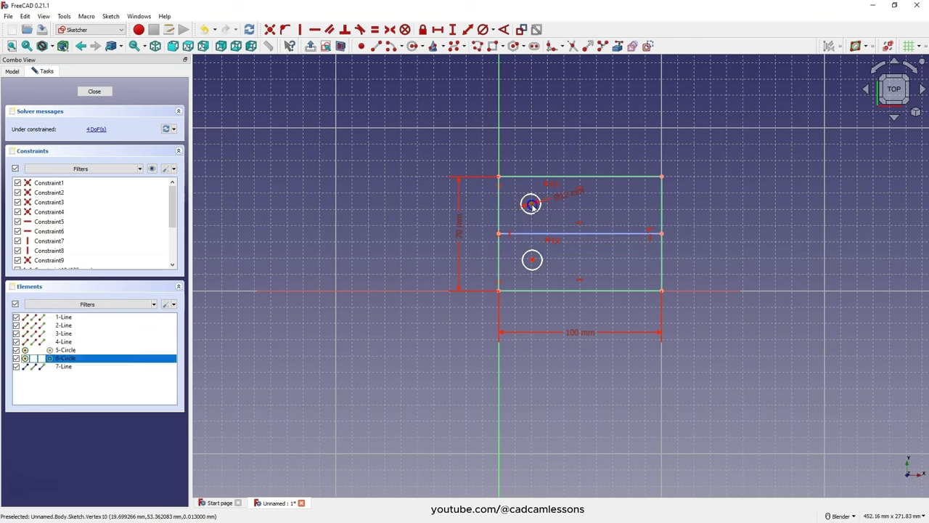
left_click(531, 233)
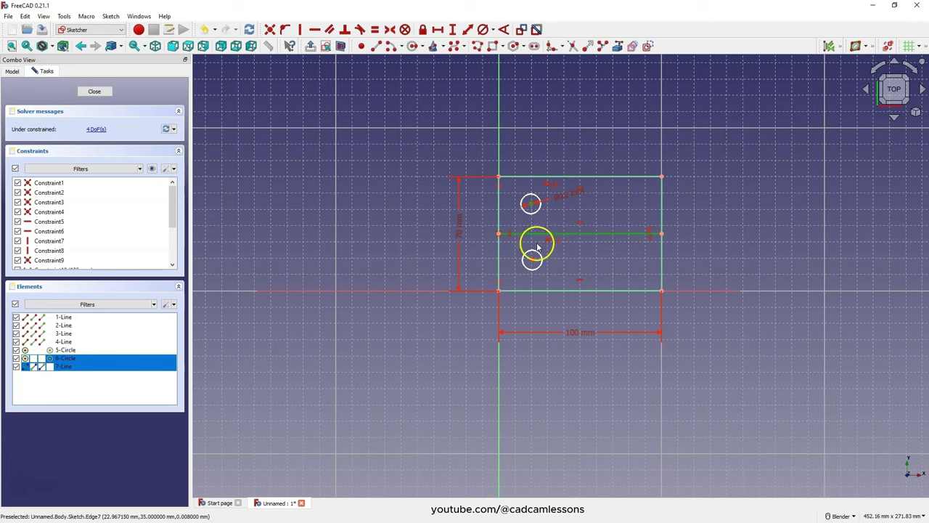
left_click(551, 268)
left_click_drag(548, 254, 535, 263)
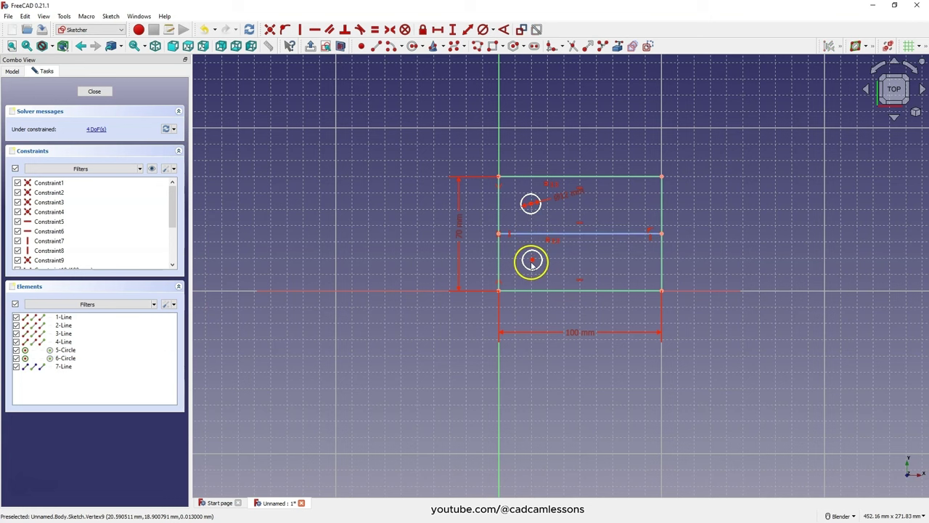
left_click_drag(532, 262, 532, 262)
left_click(531, 204)
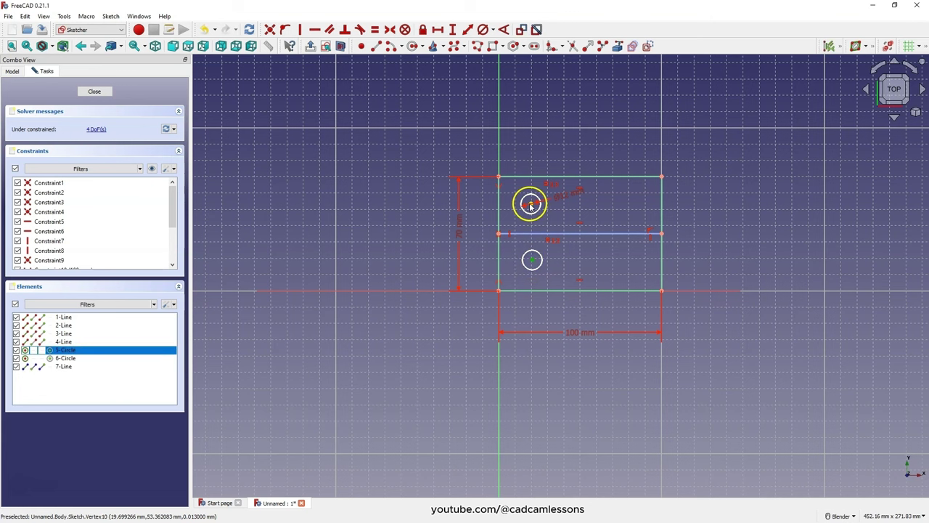
mouse_move(533, 208)
left_mouse_down()
mouse_move(534, 235)
mouse_move(520, 208)
mouse_move(560, 193)
mouse_move(529, 194)
mouse_move(535, 212)
mouse_move(561, 192)
mouse_move(540, 201)
left_mouse_up()
left_click(390, 30)
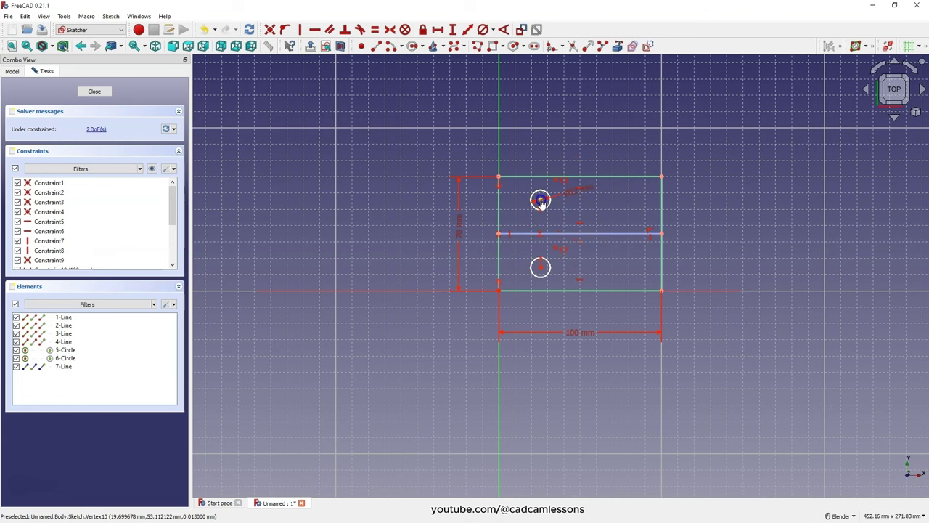
- Set a 40 mm vertical distance between the two hole centres
left_click(540, 267)
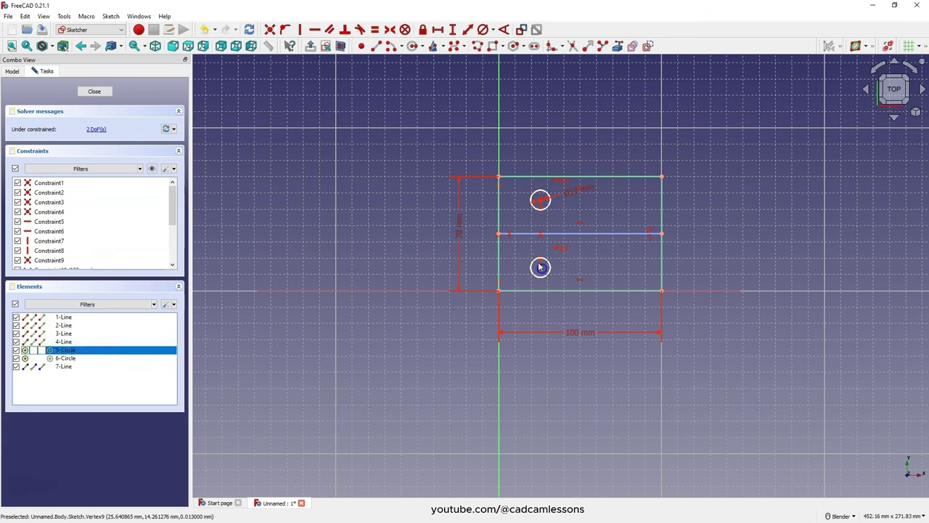
left_click(540, 201)
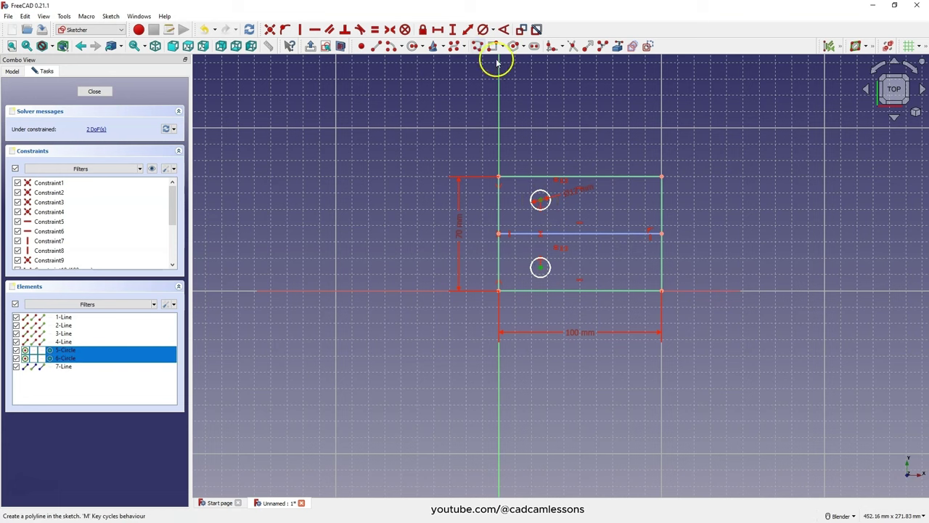
left_click(452, 33)
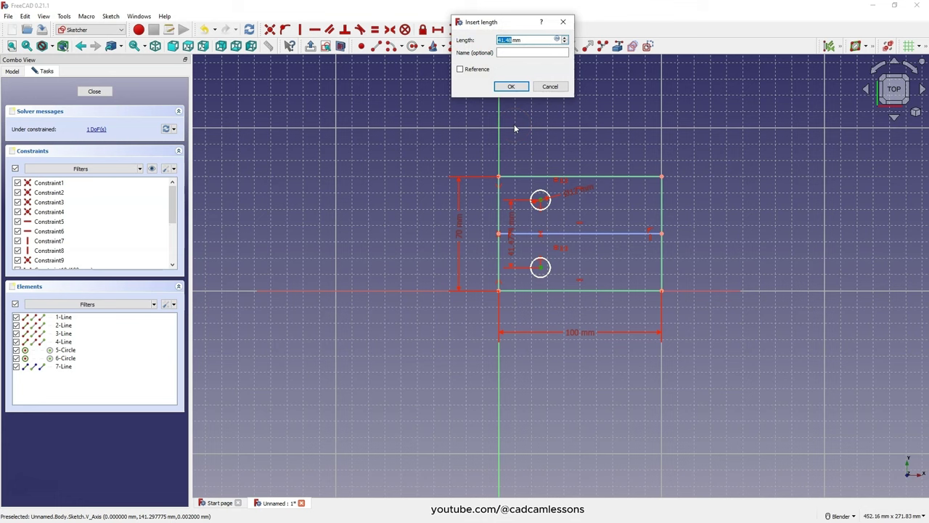
type("40")
key("Return")
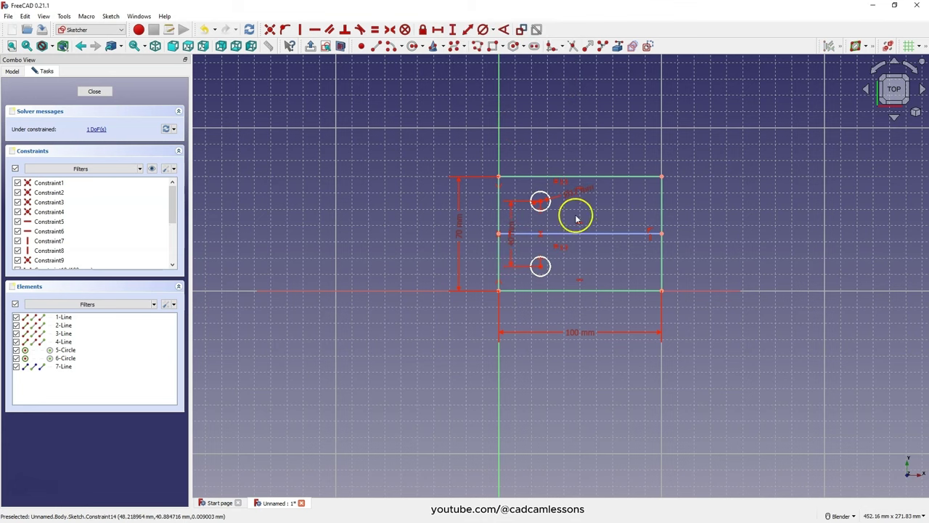
- Place the lower hole's centre 20 mm horizontally from the rectangle's origin corner
mouse_move(537, 202)
left_mouse_down()
mouse_move(546, 205)
mouse_move(543, 221)
mouse_move(543, 202)
left_mouse_up()
left_click_drag(542, 266, 560, 254)
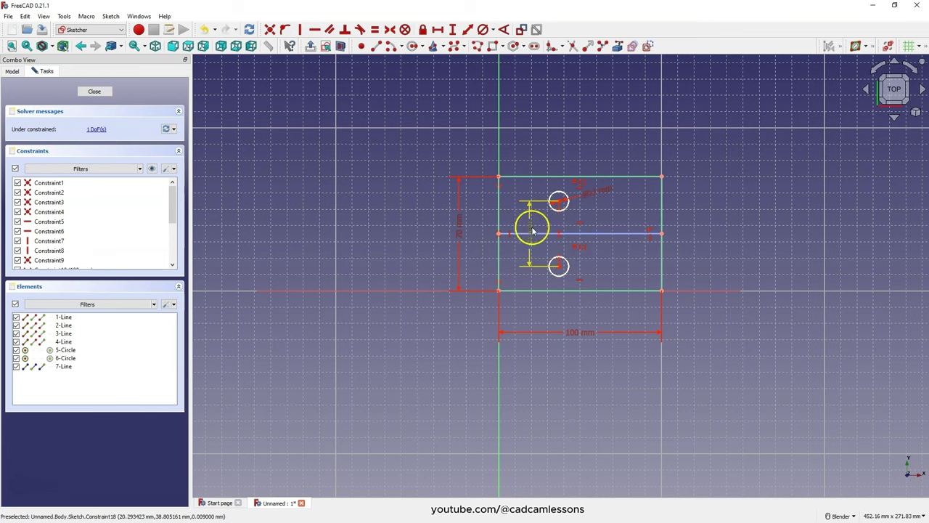
left_click_drag(558, 204, 543, 202)
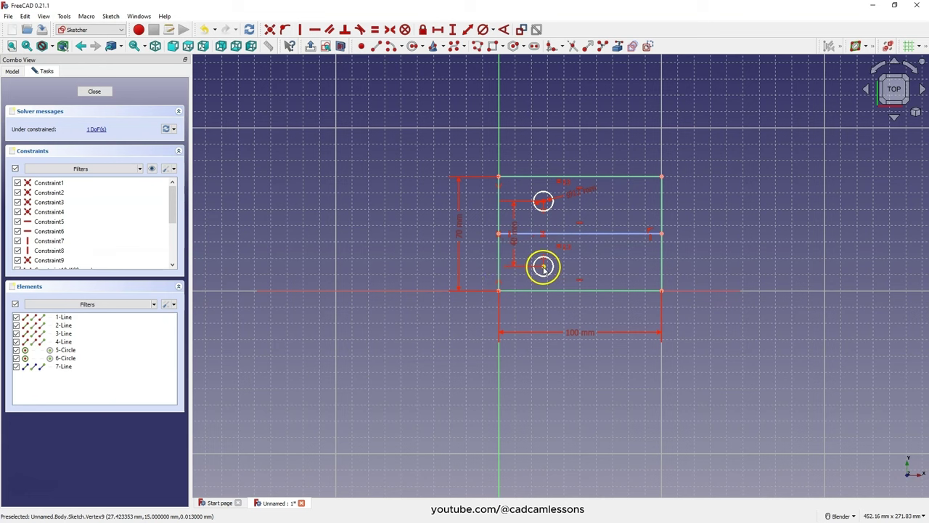
left_click(543, 267)
left_click(498, 291)
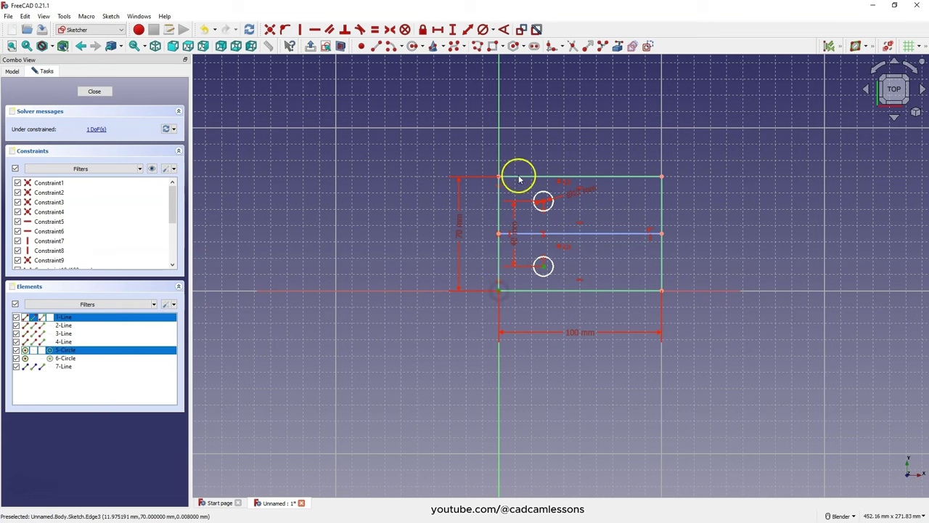
left_click(441, 31)
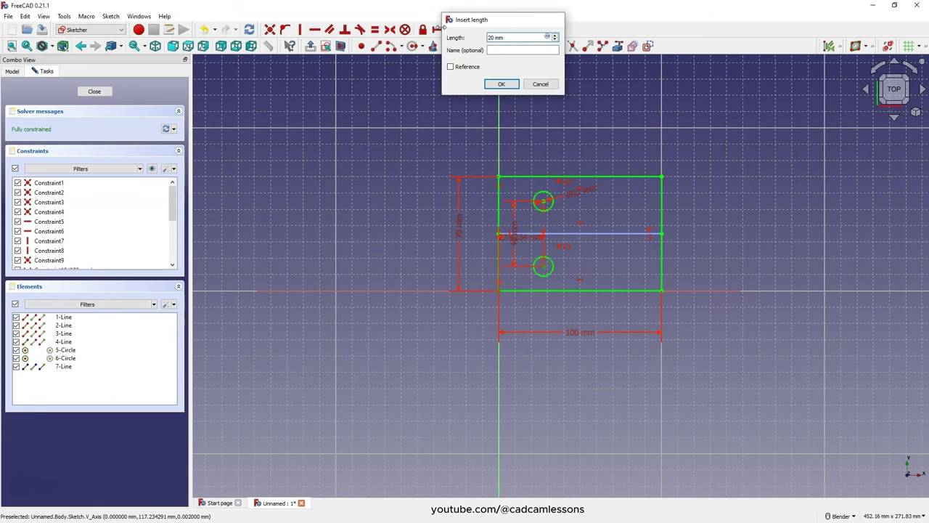
key("Return")
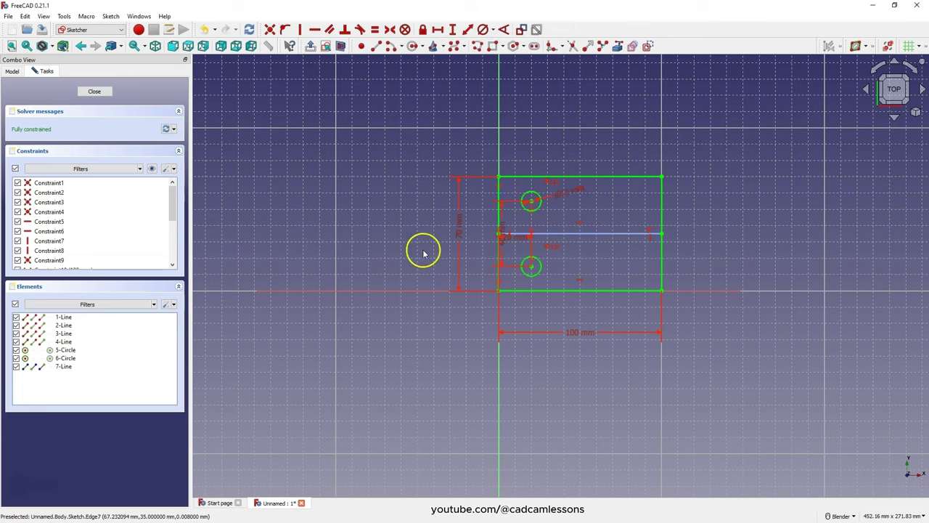
left_click(105, 92)
mouse_move(427, 232)
middle_mouse_down()
mouse_move(469, 241)
mouse_move(581, 218)
middle_mouse_up()
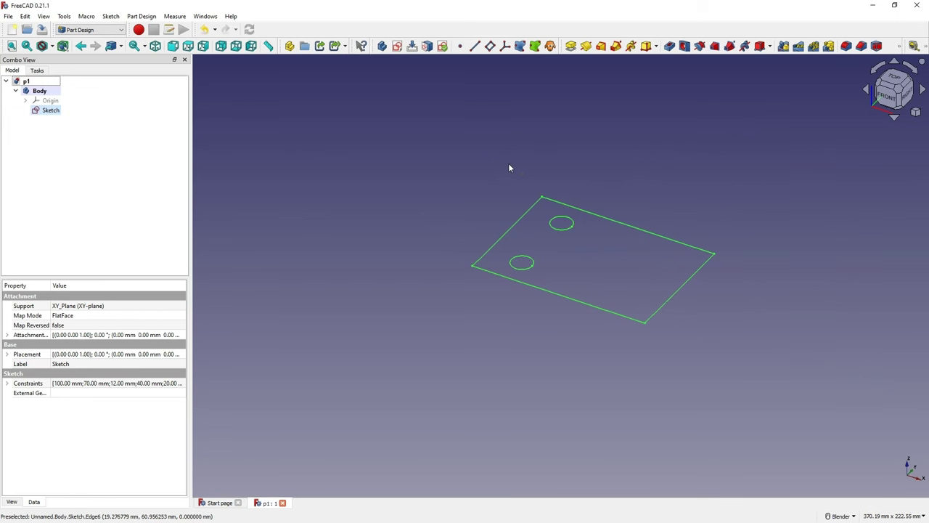
left_click(519, 162)
- Pad the plate sketch 15 mm thick so the two holes cut through the solid
left_click(571, 47)
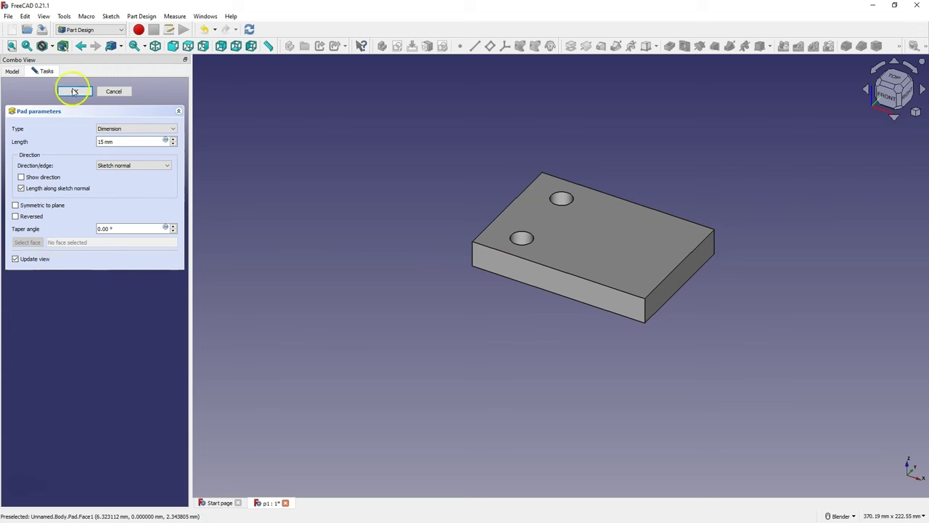
left_click(73, 91)
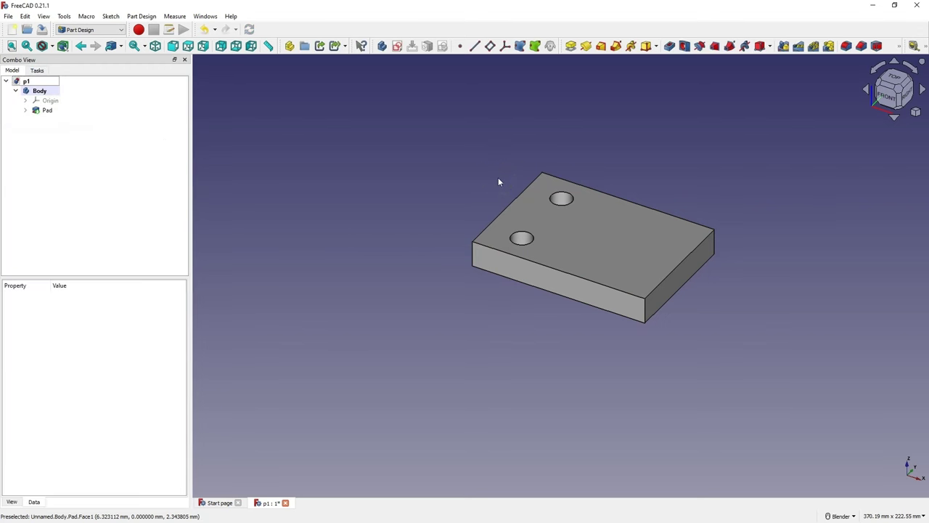
left_click(522, 222)
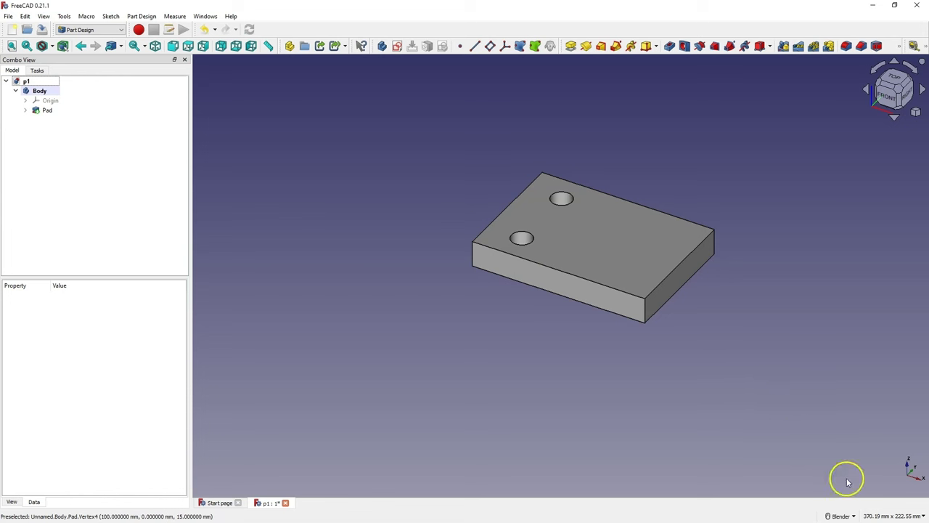
- Keep Blender as the navigation style from the status bar
left_click(842, 515)
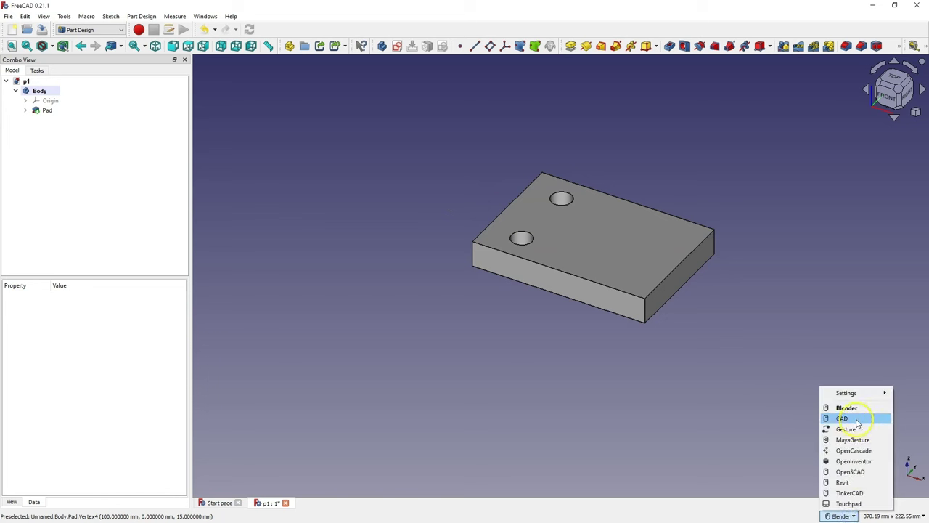
left_click(856, 411)
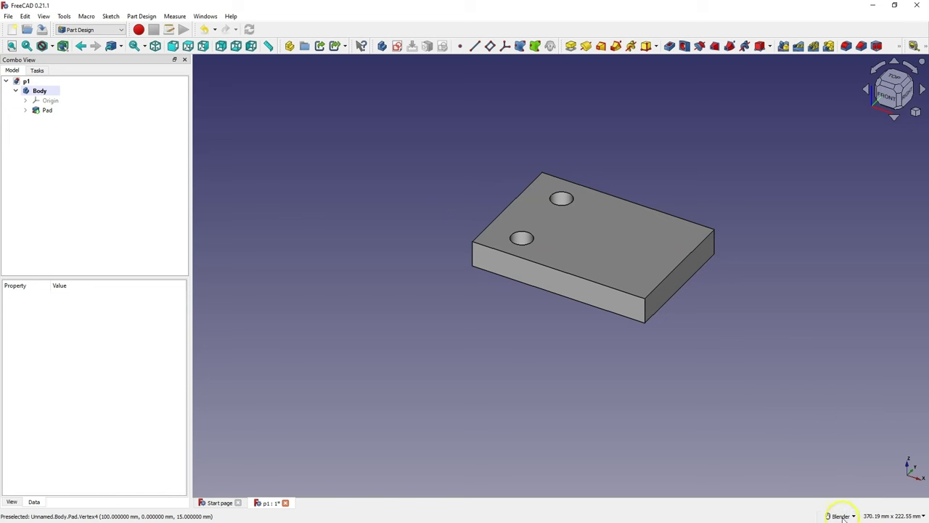
mouse_move(843, 517)
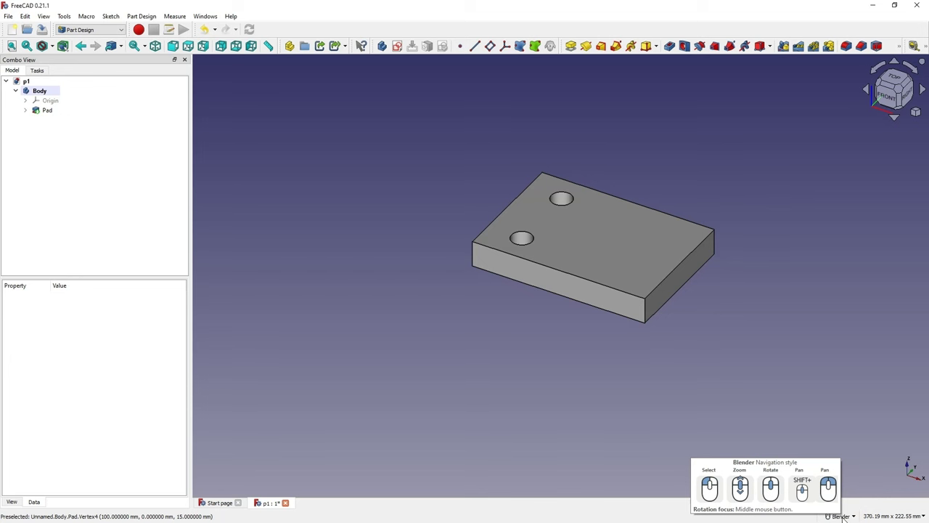
- Centre the view on the plate and zoom out until it shrinks out of sight
middle_click(647, 191)
scroll(648, 190, "down", 3)
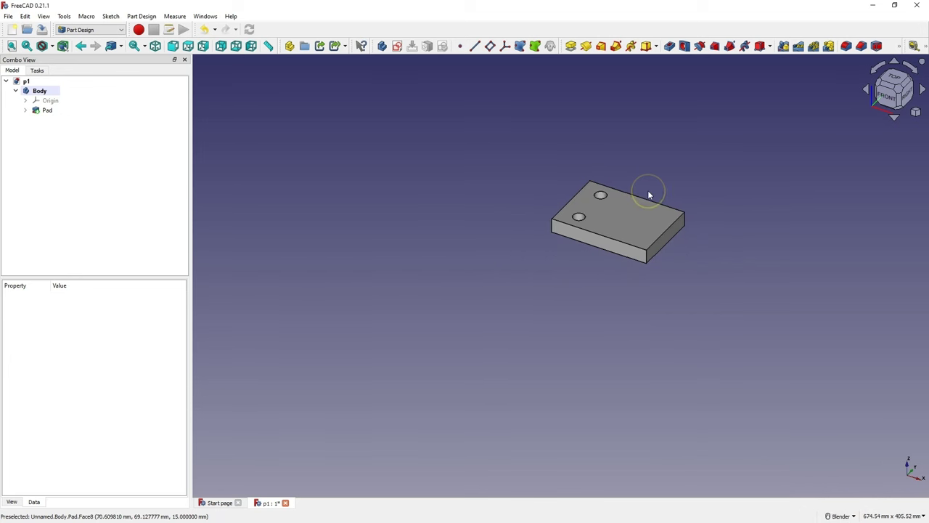
scroll(649, 191, "up", 8)
scroll(649, 195, "down", 6)
scroll(650, 194, "down", 6)
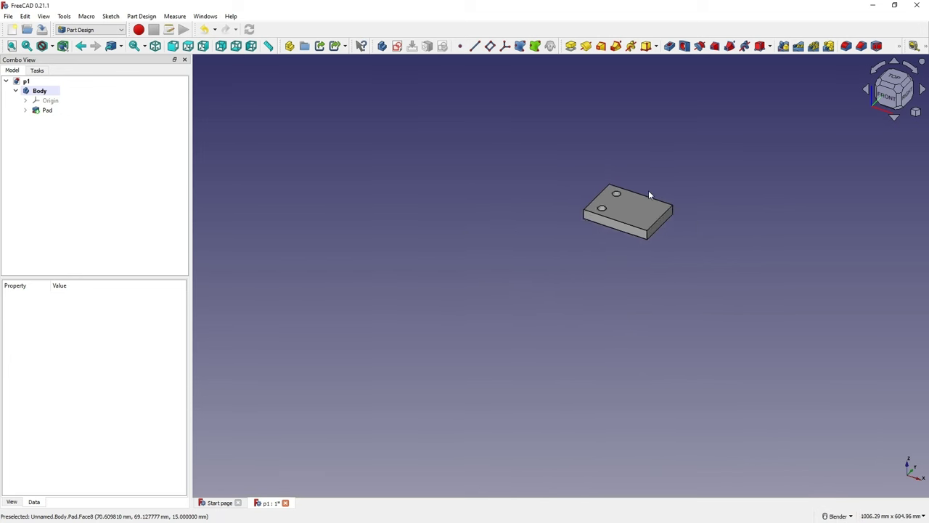
- Fit the plate back into view, orbit it, then check front, top, right, rear and left views
left_click(12, 47)
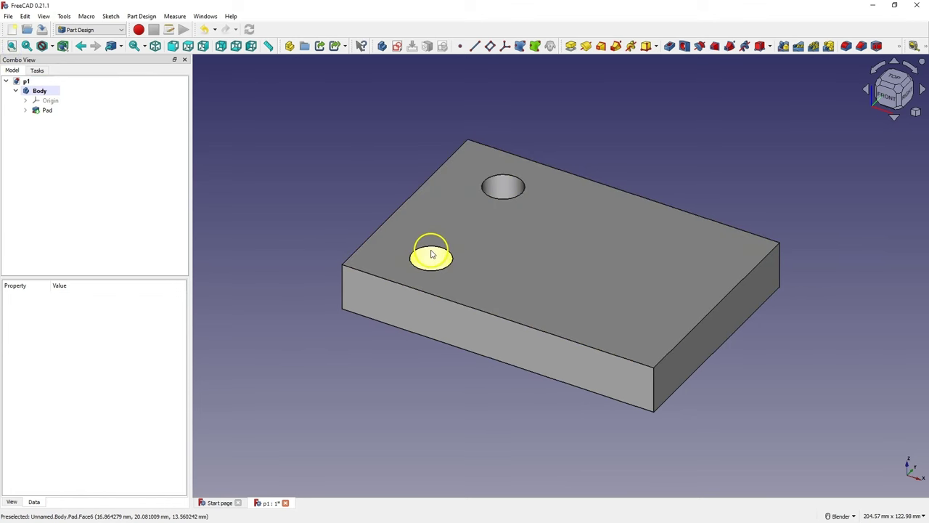
middle_click_drag(431, 254, 330, 181)
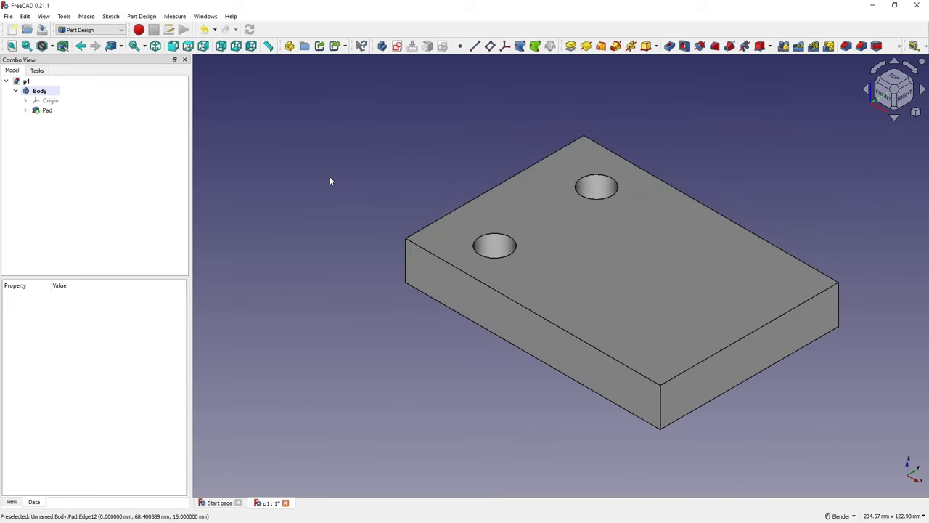
left_click(173, 46)
left_click(187, 47)
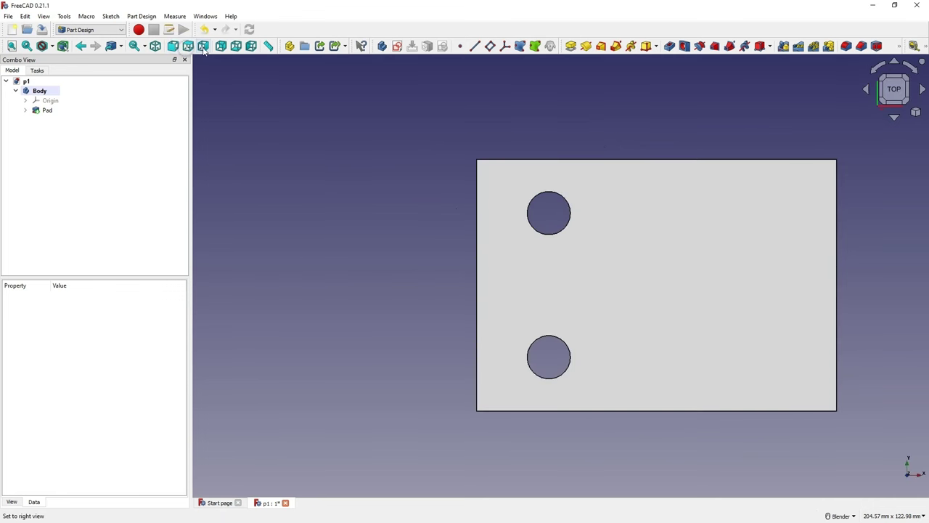
left_click(204, 47)
left_click(225, 48)
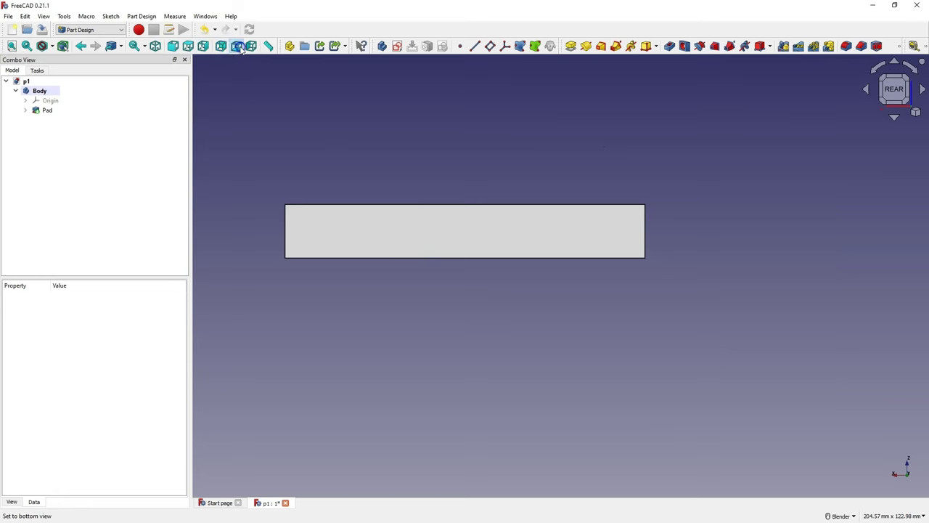
left_click(252, 46)
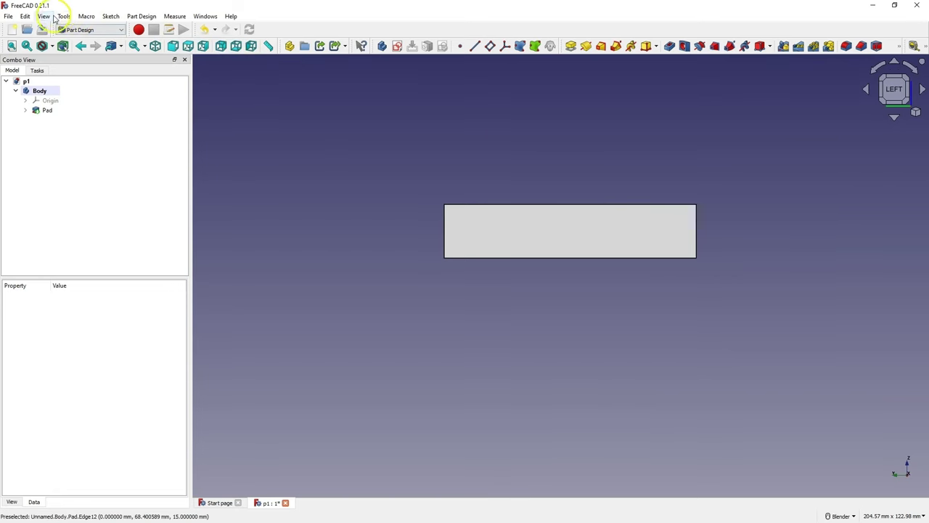
- Switch to the Bottom standard view and rotate and tilt it with the navigation cube arrows
left_click(43, 16)
mouse_move(94, 76)
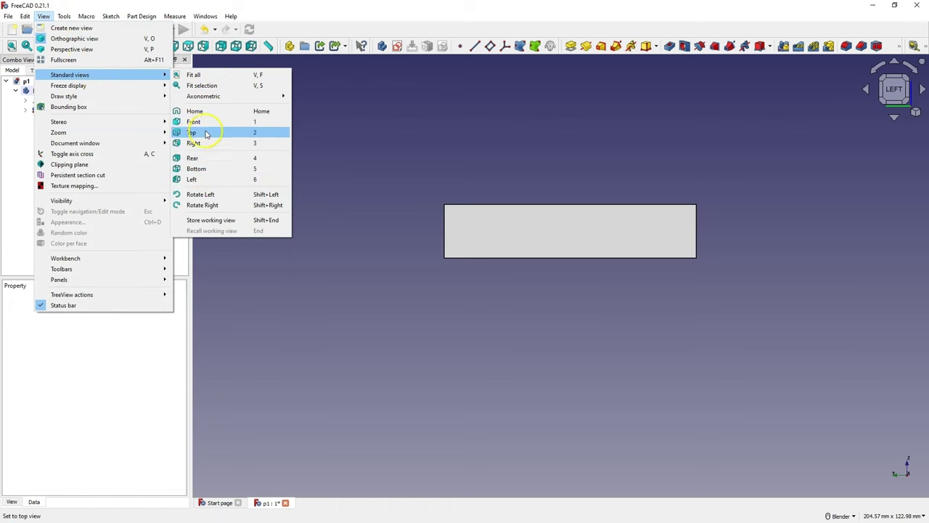
left_click(210, 169)
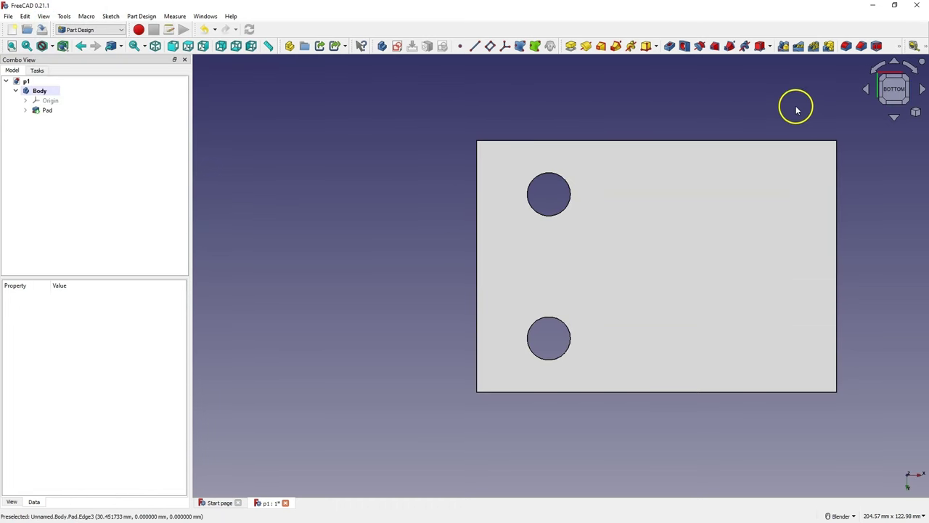
left_click(912, 68)
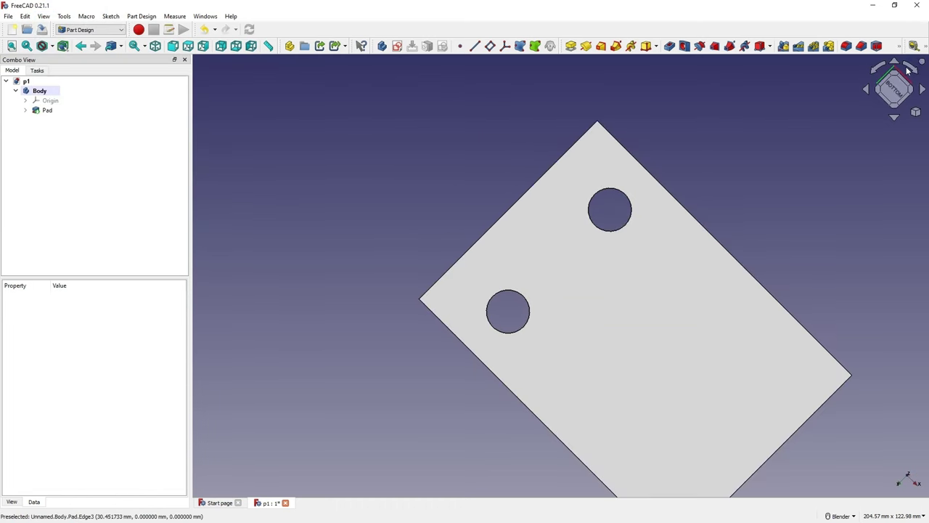
left_click(907, 70)
left_click(876, 68)
left_click(876, 68)
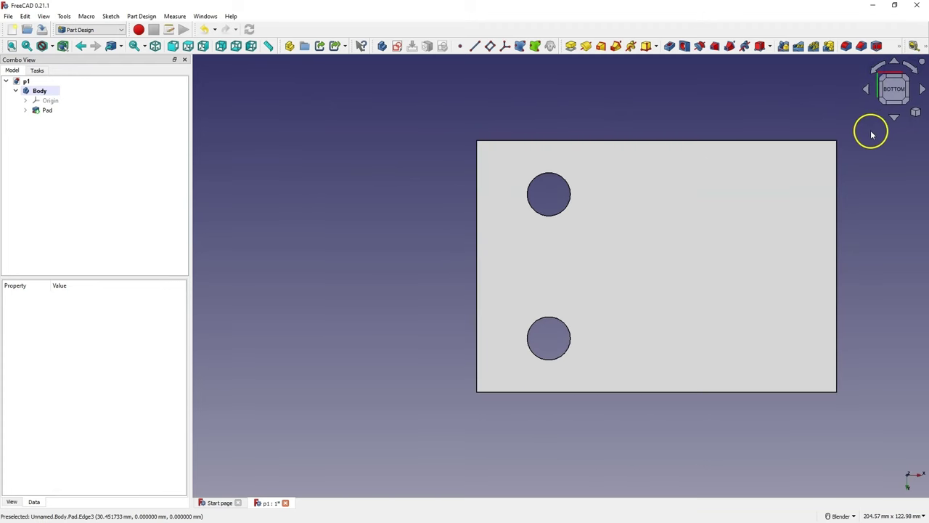
left_click(892, 117)
left_click(892, 117)
- Orbit the plate into 3-D and finish on the isometric view
middle_click_drag(713, 113, 846, 156)
left_click(897, 85)
left_click(896, 89)
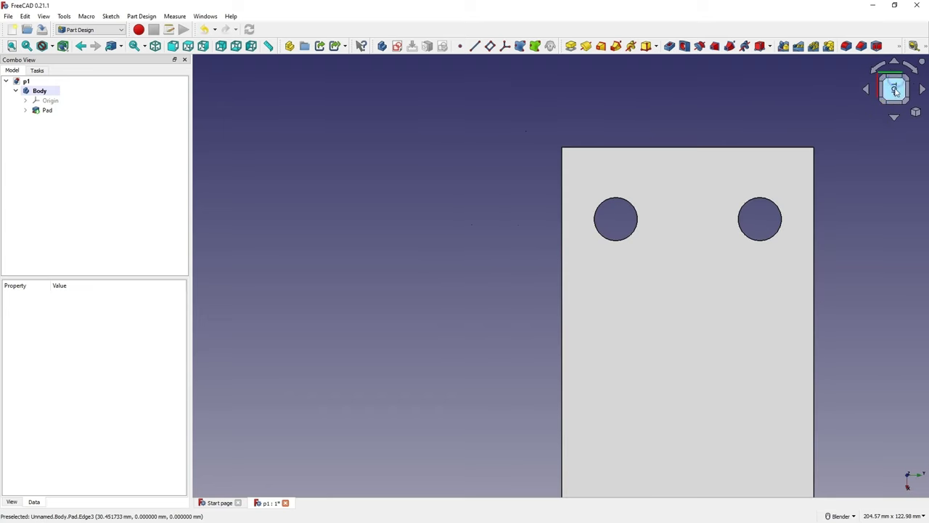
left_click(892, 87)
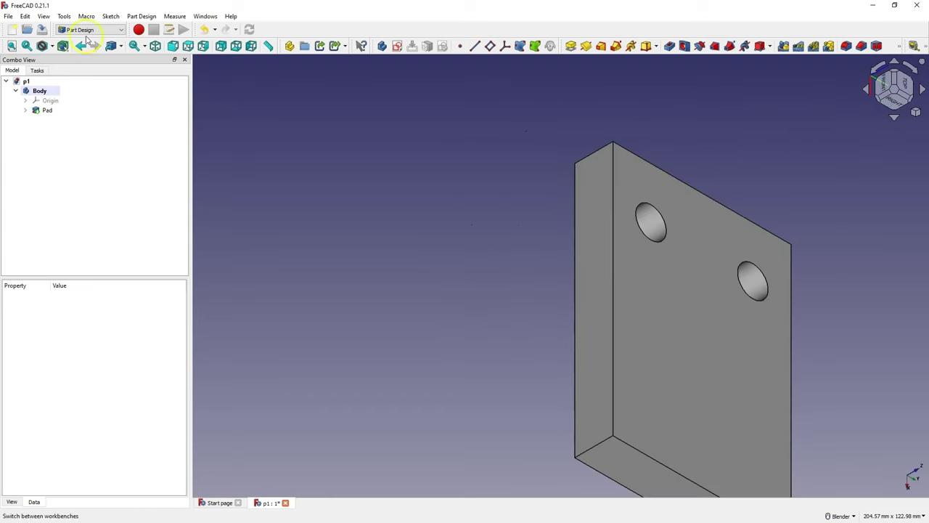
left_click(155, 45)
scroll(323, 204, "down", 4)
scroll(358, 131, "up", 2)
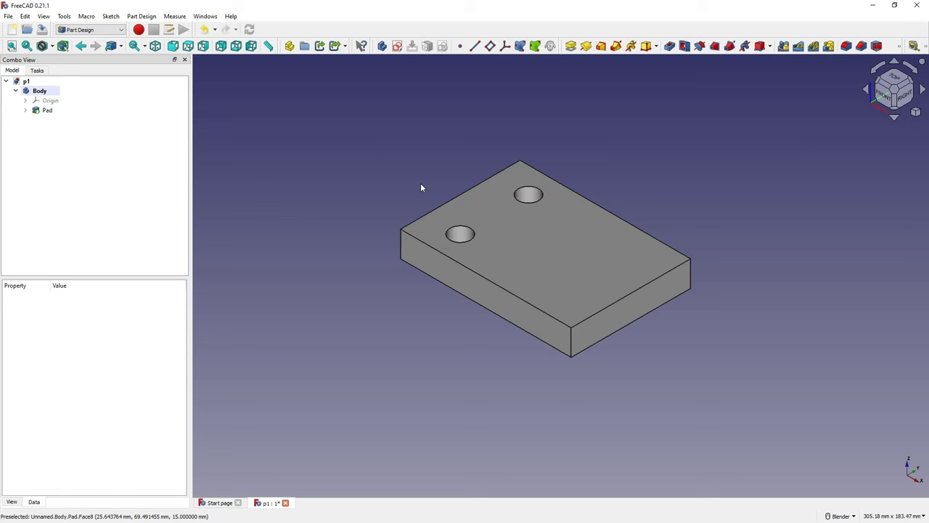
- Create a new sketch on the plate's top face
left_click(374, 201)
left_click(548, 230)
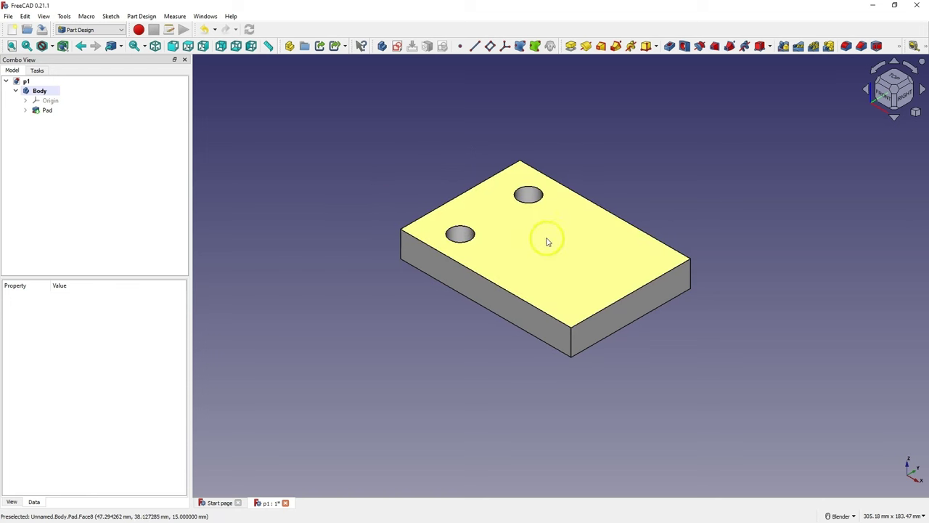
left_click(562, 190)
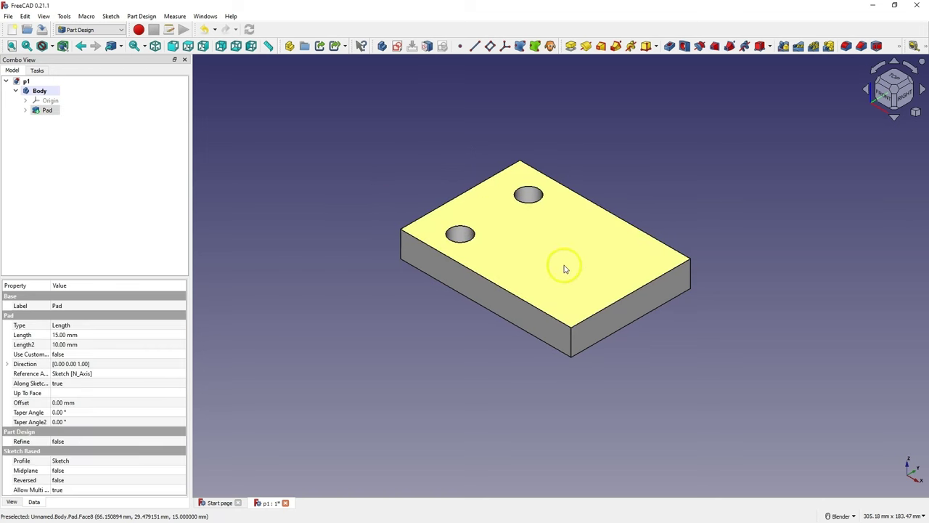
left_click(397, 46)
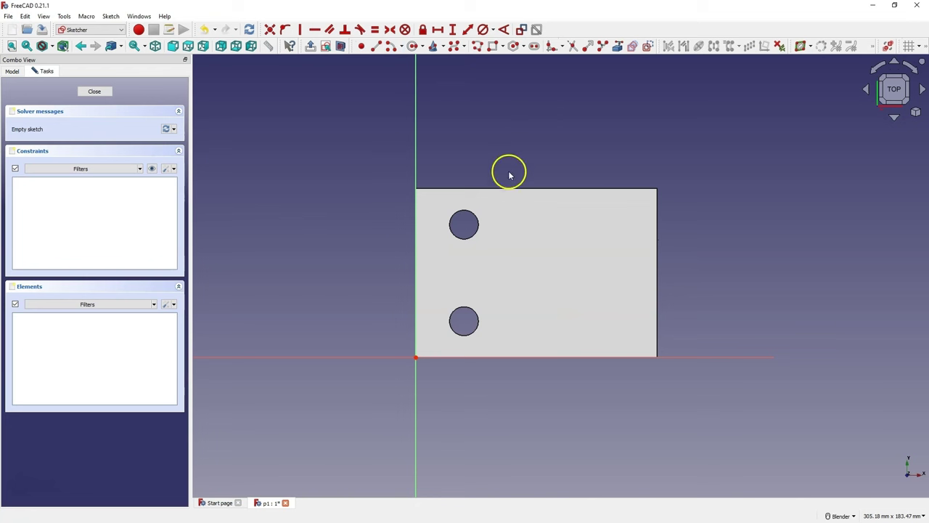
- Draw a rectangle over the plate's right half and nudge its top and bottom edges
left_click(494, 53)
left_click(521, 218)
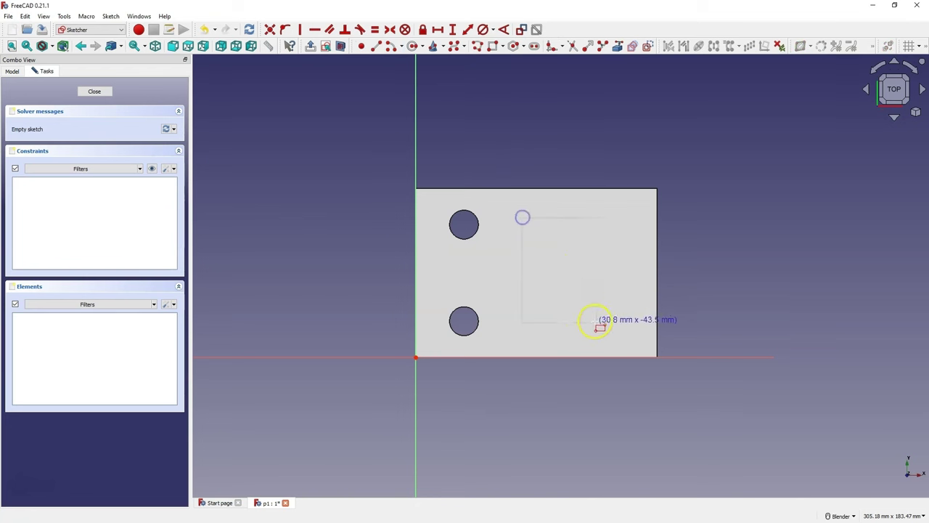
left_click(637, 334)
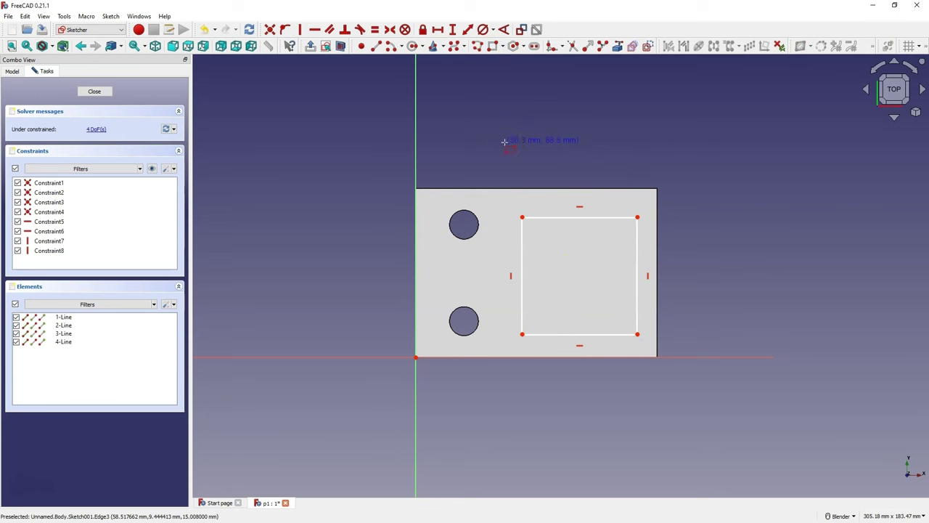
mouse_move(612, 218)
left_mouse_down()
mouse_move(603, 244)
mouse_move(604, 217)
left_mouse_up()
left_click(531, 337)
left_click_drag(531, 337, 538, 324)
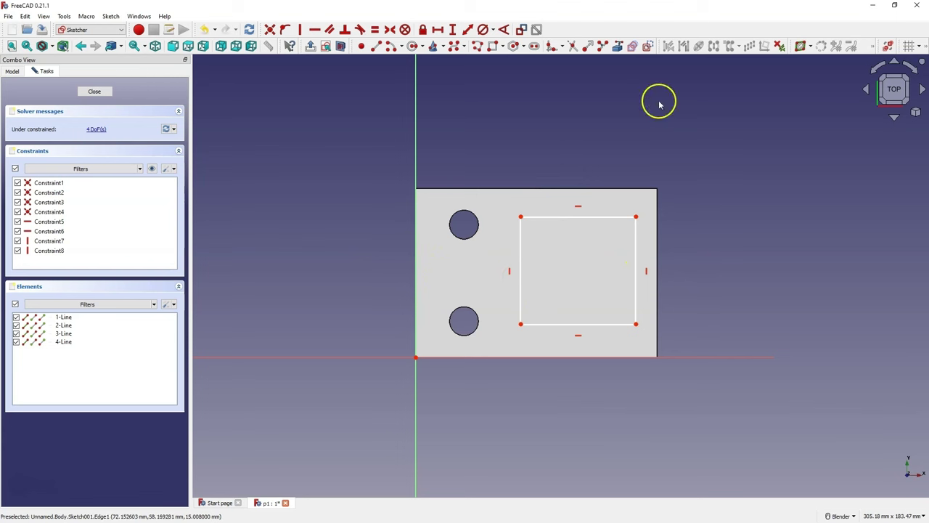
- Bring the plate's right edge into the sketch as external reference geometry
left_click(617, 47)
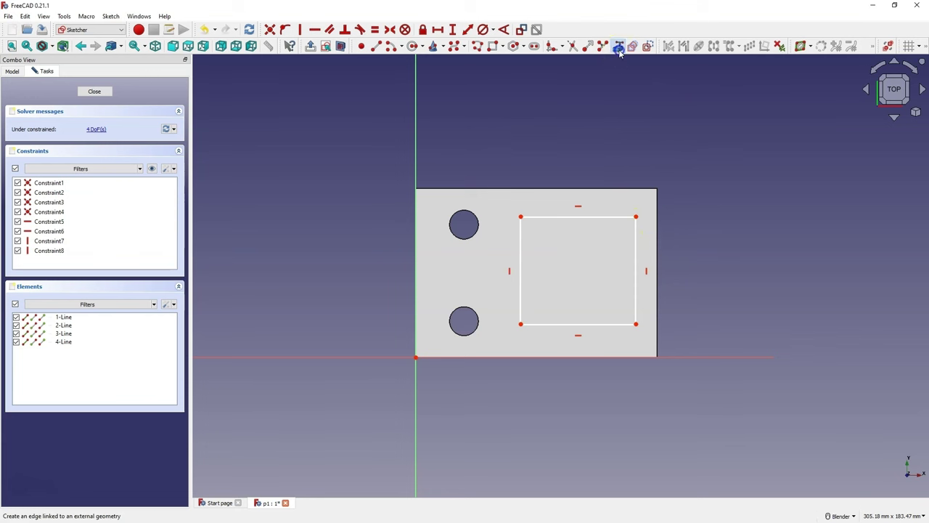
left_click(659, 249)
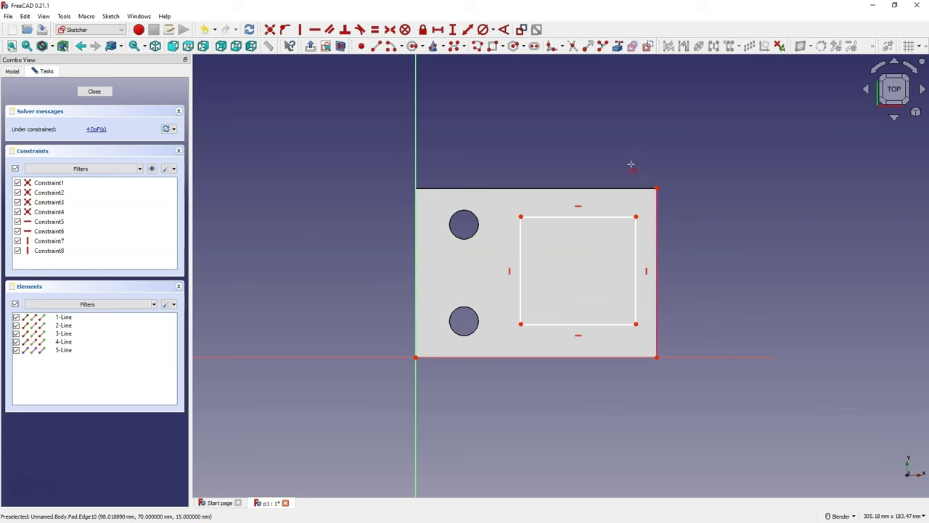
right_click(701, 155)
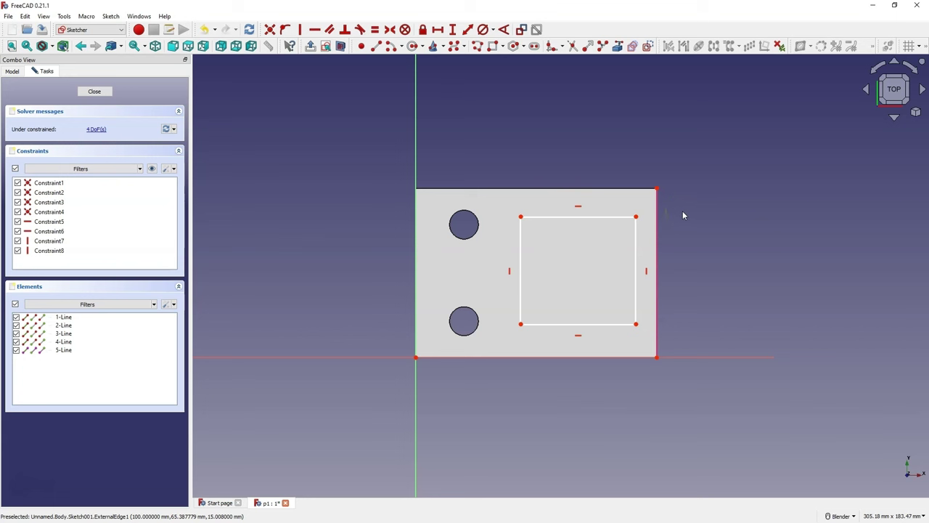
- Draw a horizontal line from the vertical axis to the right edge, centred between its corners
left_click(376, 45)
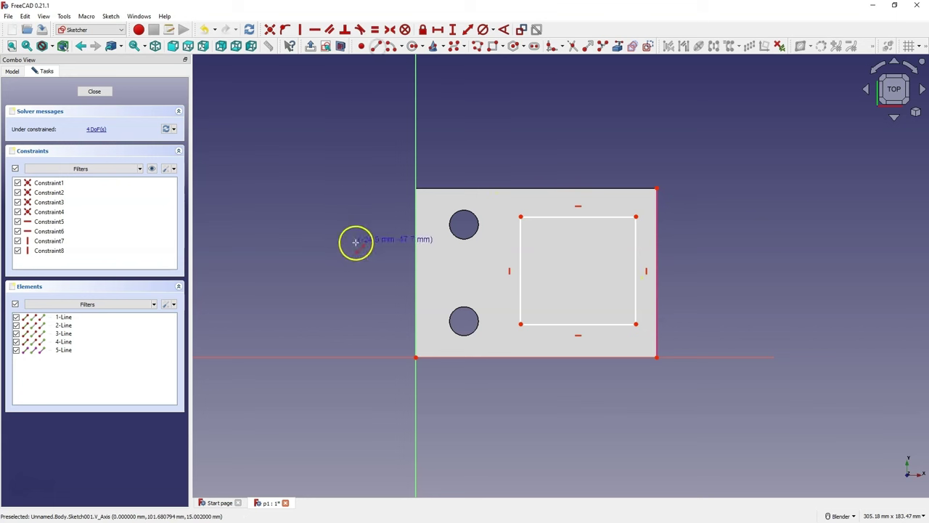
left_click(416, 264)
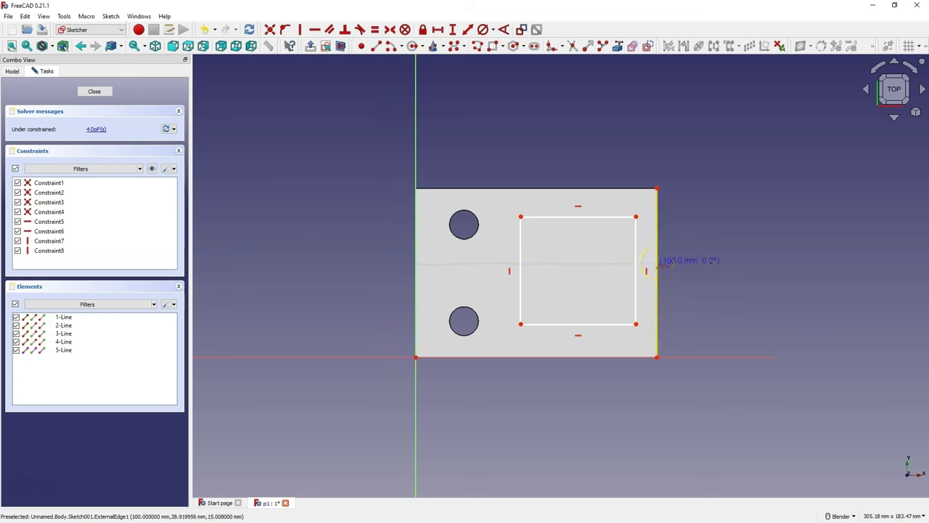
left_click(657, 263)
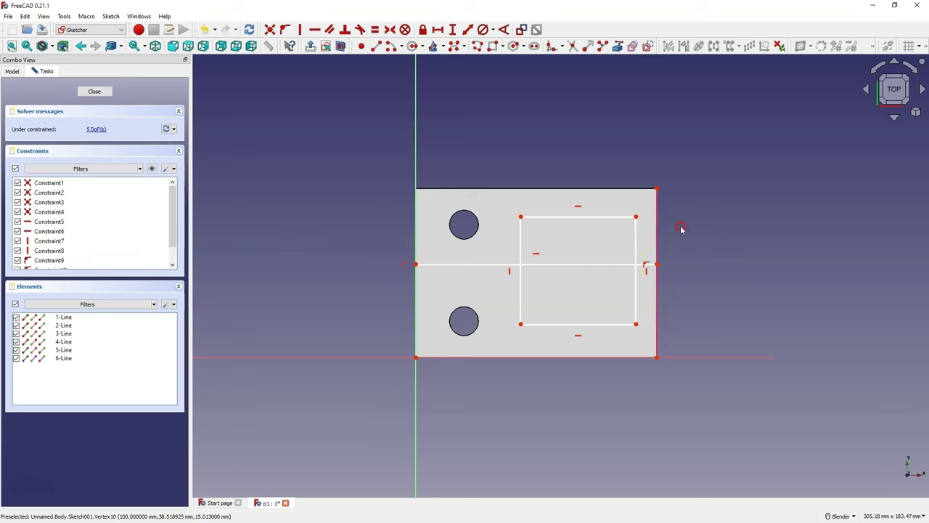
left_click(657, 357)
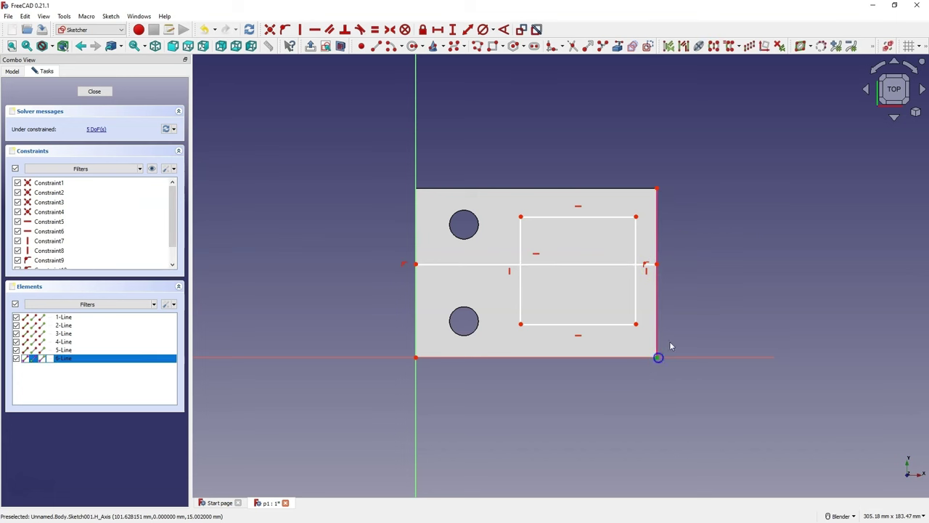
left_click(657, 188)
left_click(657, 263)
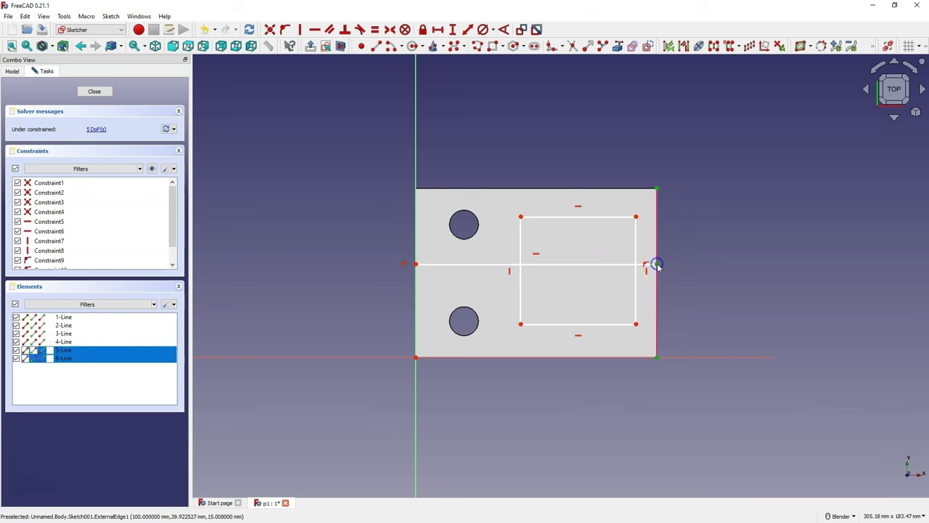
left_click(390, 30)
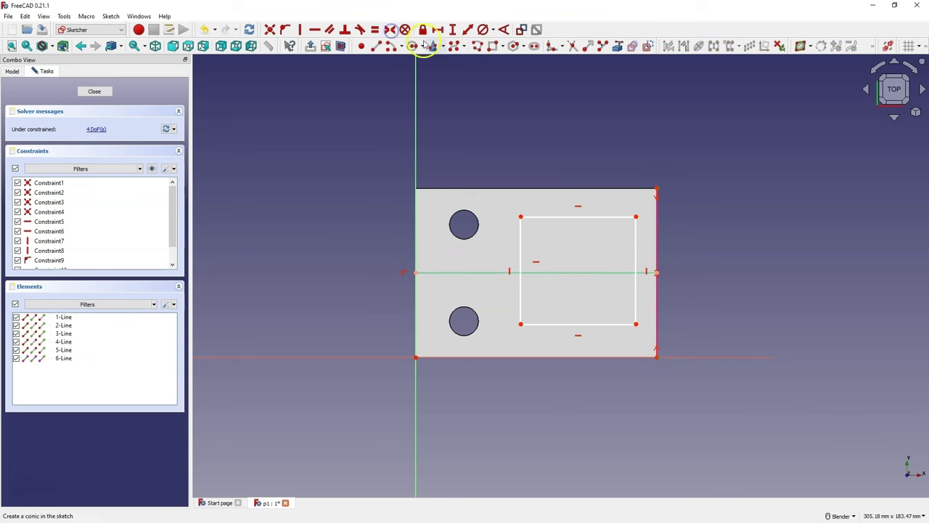
- Make the rectangle symmetric about the centre line and turn that line into construction geometry
left_click(636, 324)
left_click(635, 216)
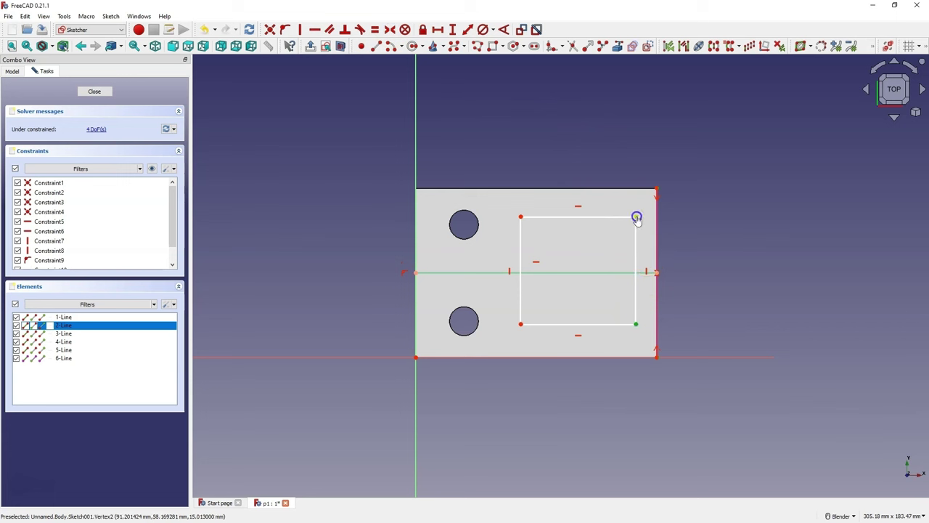
left_click(616, 275)
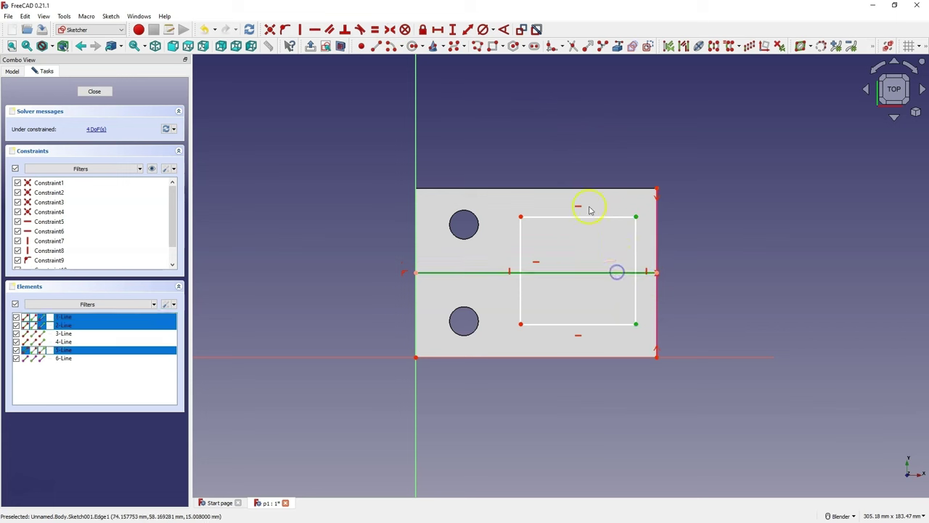
left_click(390, 30)
left_click_drag(636, 217, 618, 225)
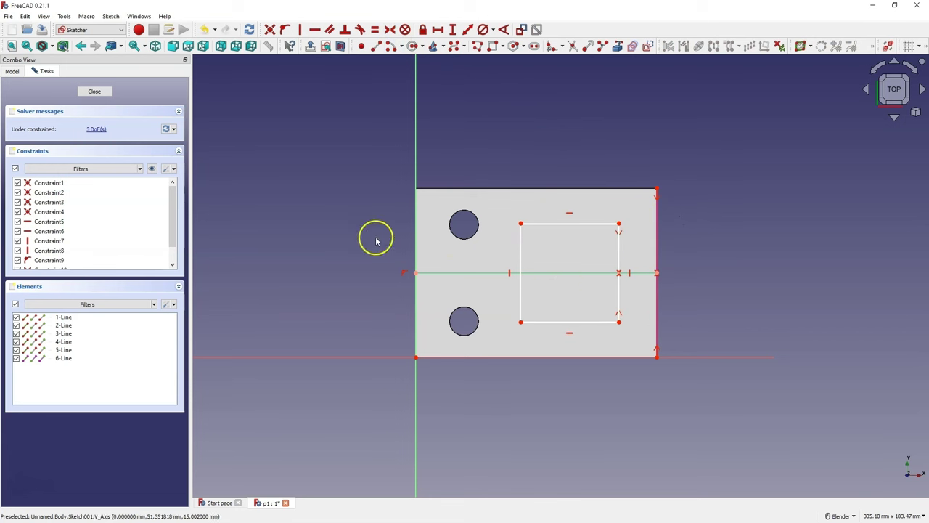
left_click(499, 274)
left_click(648, 45)
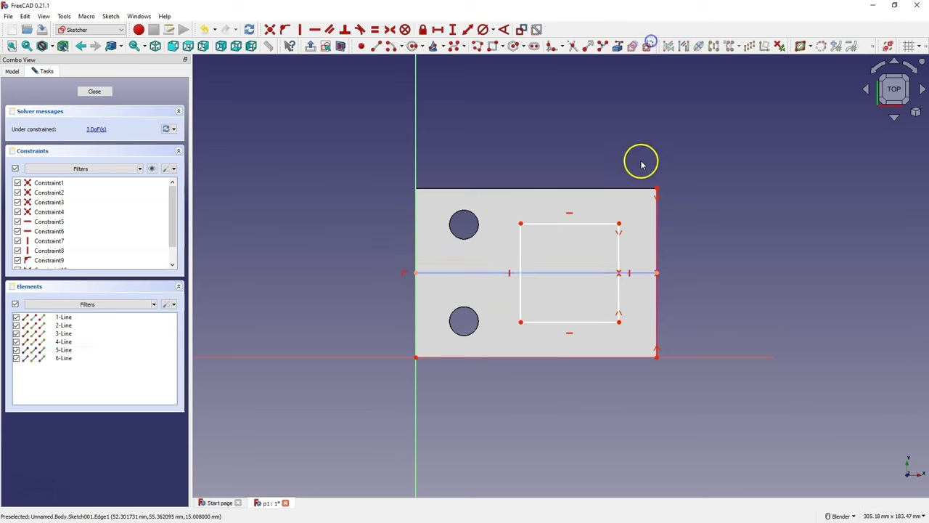
left_click(563, 121)
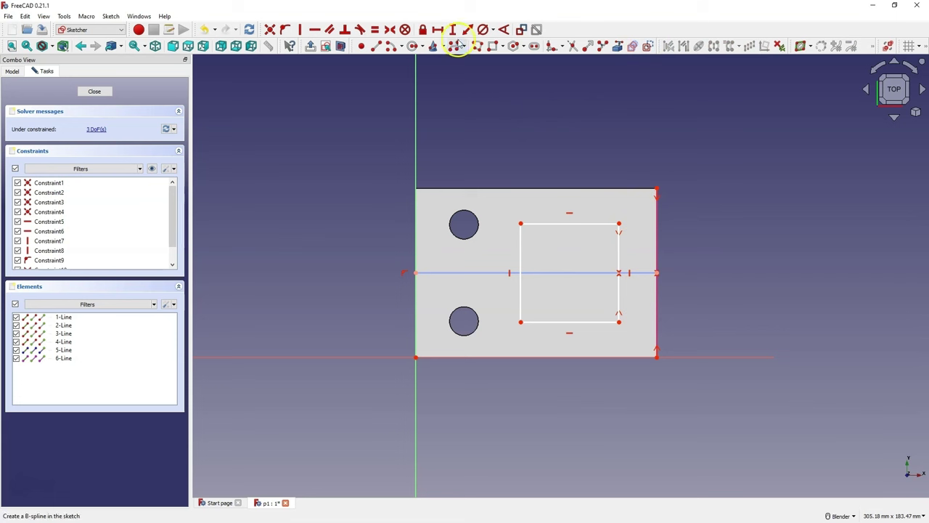
- Dimension the rectangle 40 mm tall and 50 mm wide
left_click(453, 30)
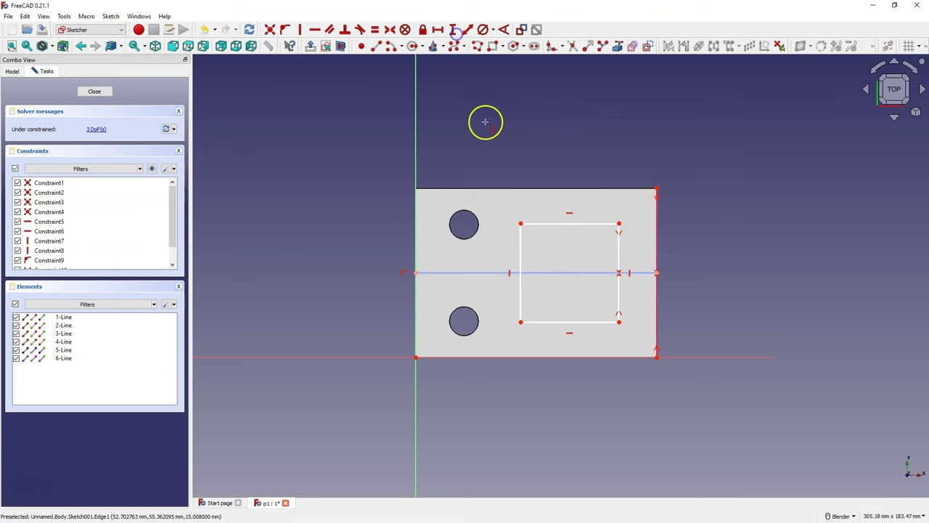
left_click(520, 256)
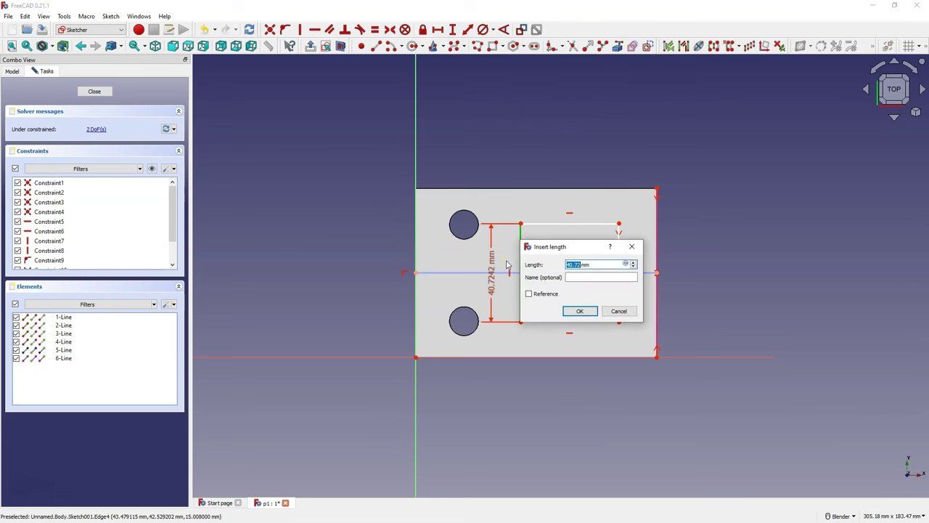
type("40")
key("Return")
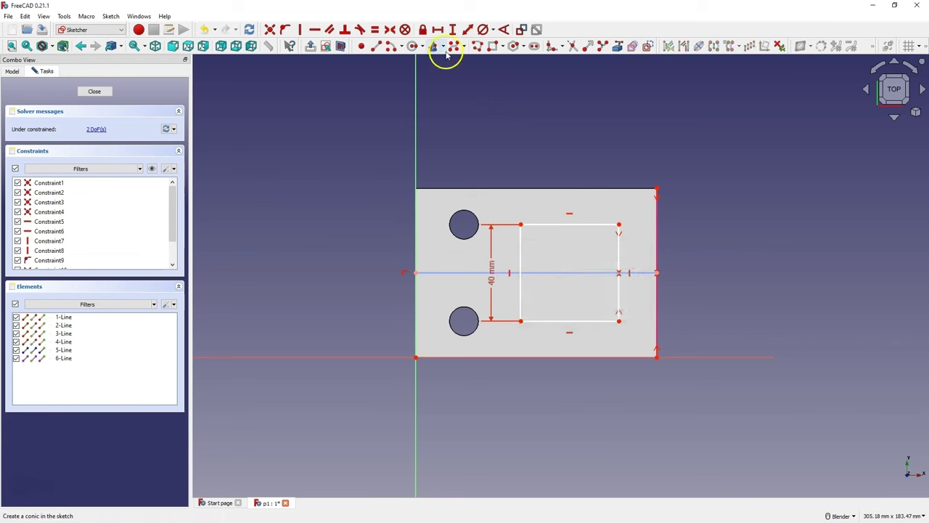
left_click(438, 29)
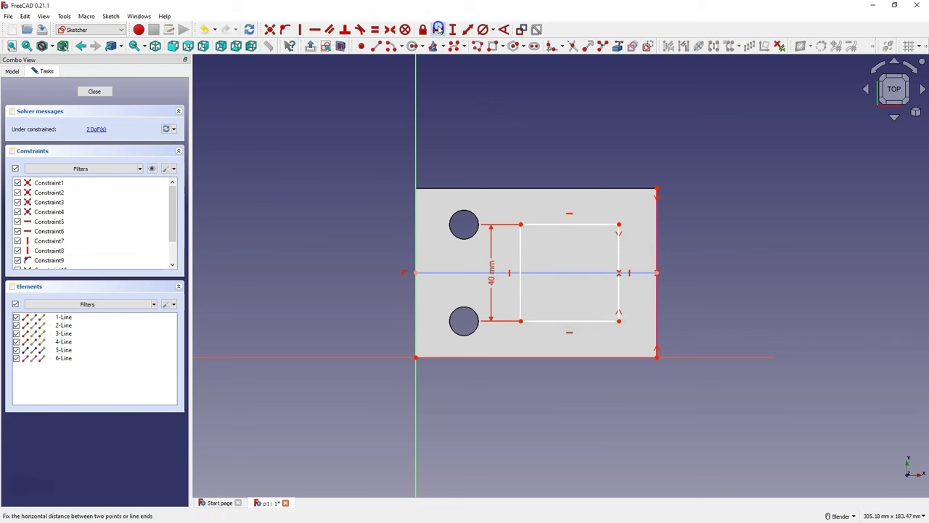
left_click(583, 321)
type("50")
key("Return")
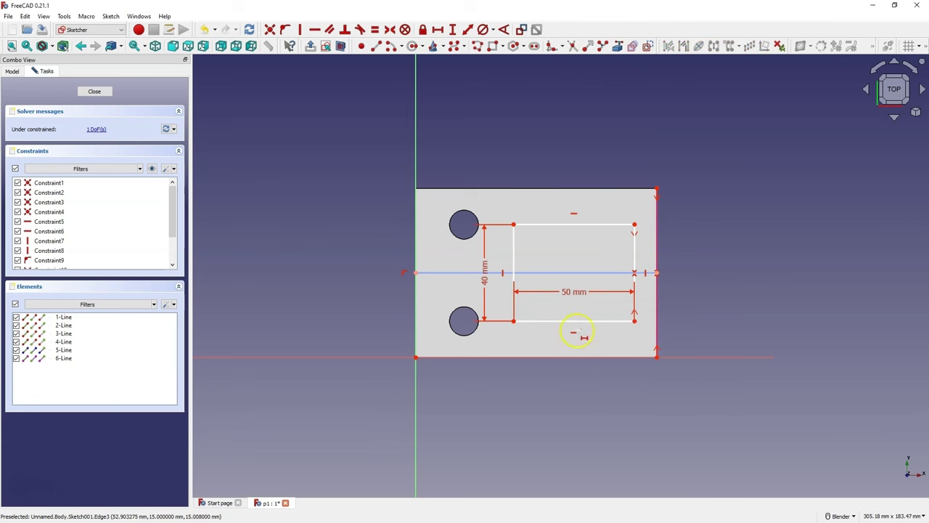
- Set the rectangle 10 mm from the plate's right edge and close the sketch
left_click(634, 320)
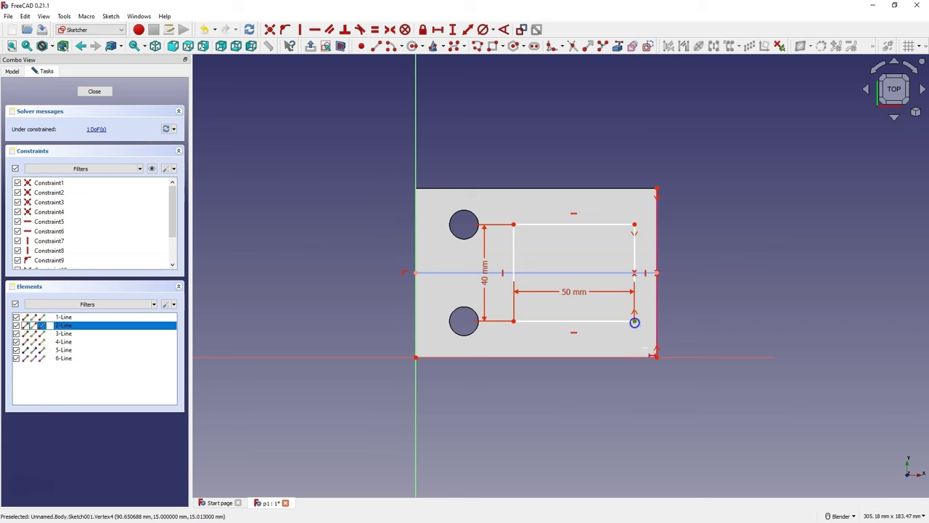
left_click(656, 358)
key("l")
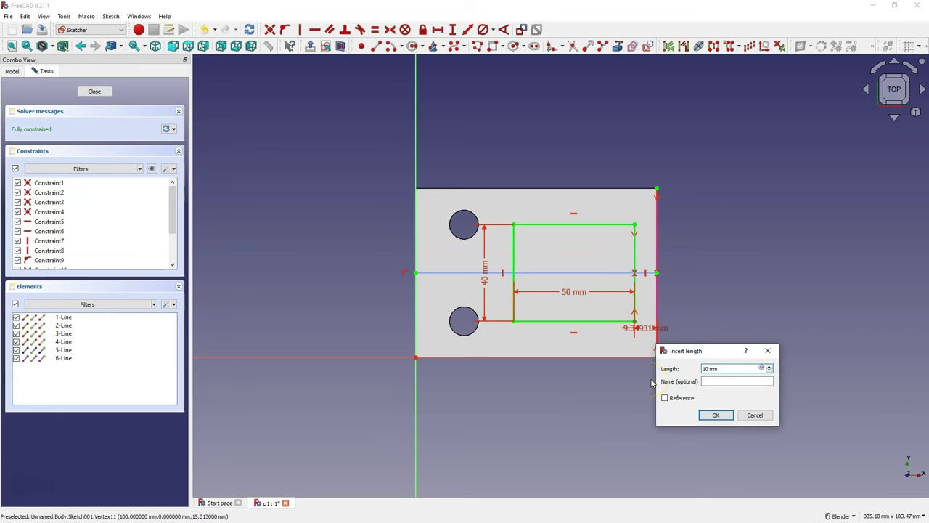
key("Return")
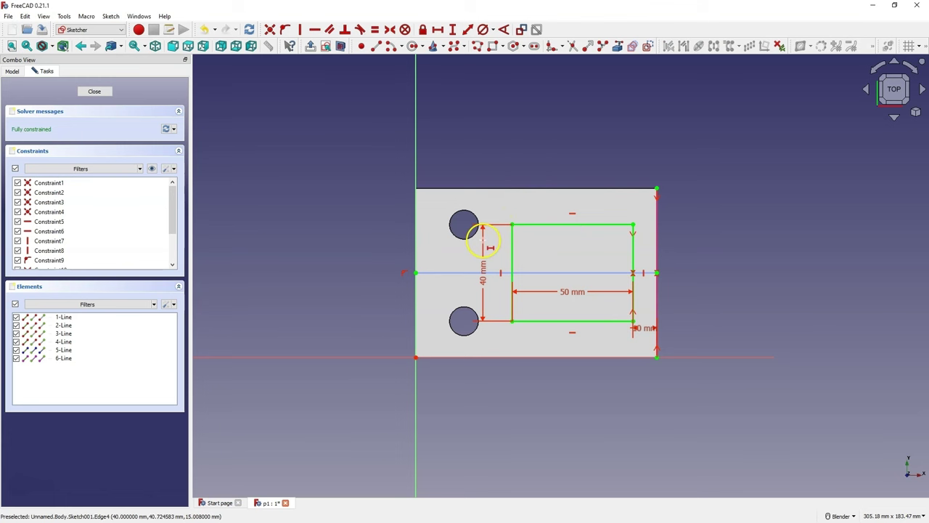
left_click(94, 91)
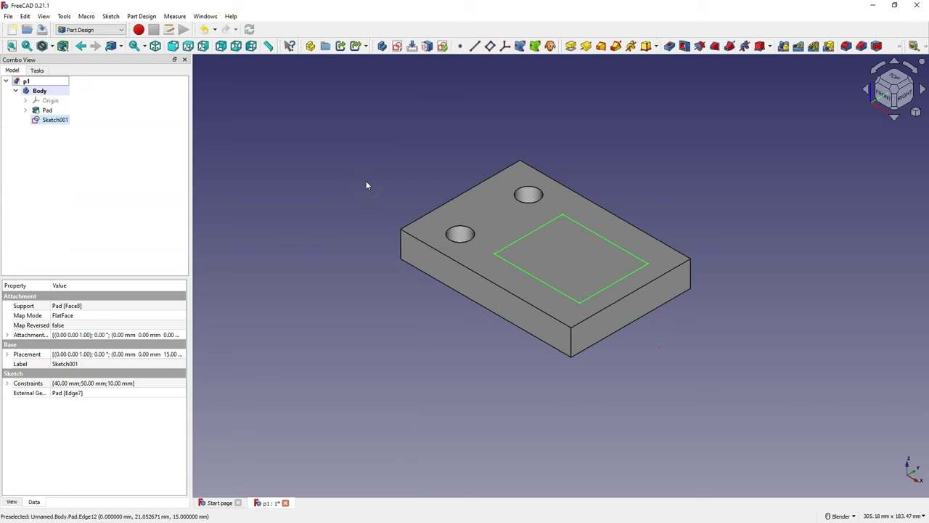
- Pocket Sketch001's rectangle 7 mm deep into the plate's top face
left_click(538, 239)
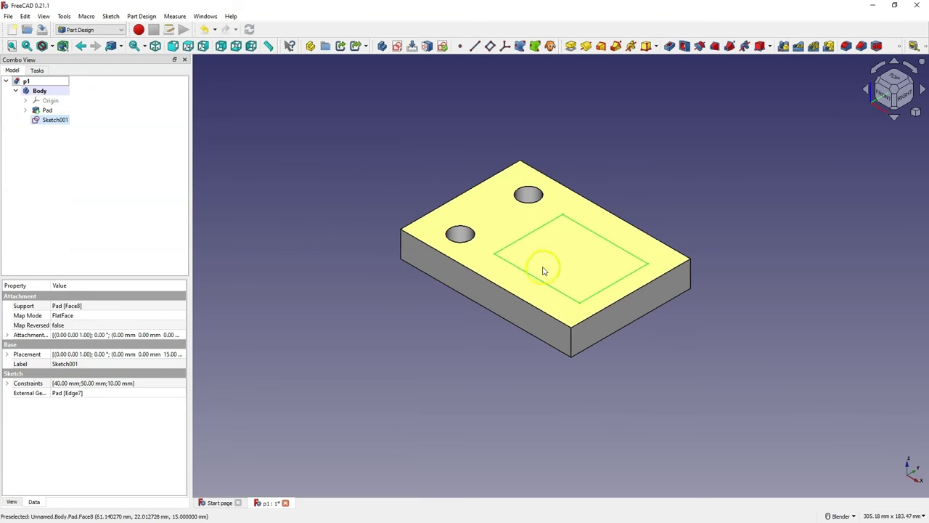
left_click(671, 48)
double_click(101, 141)
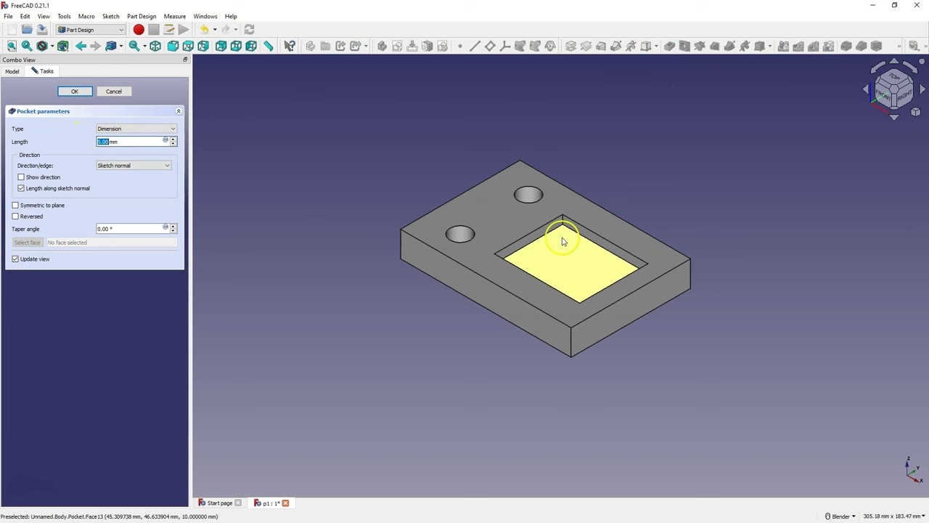
double_click(109, 144)
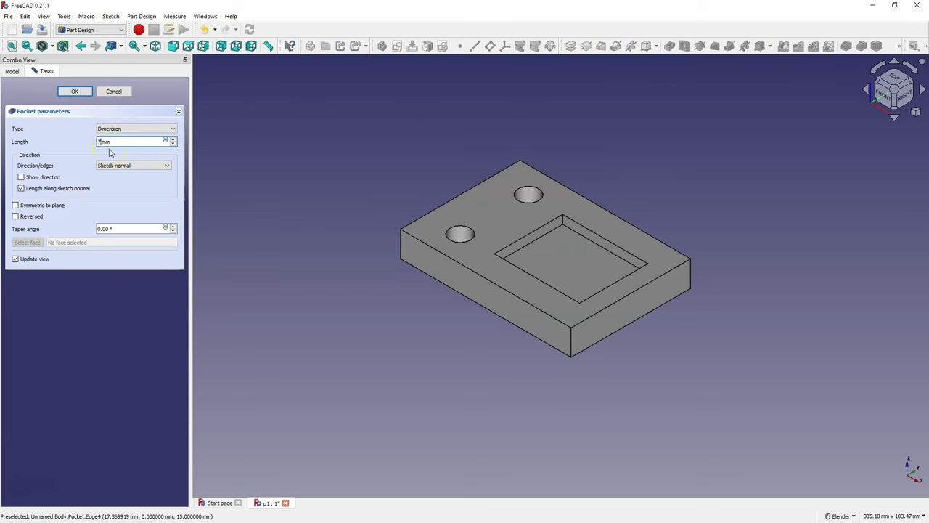
type("7")
left_click(87, 141)
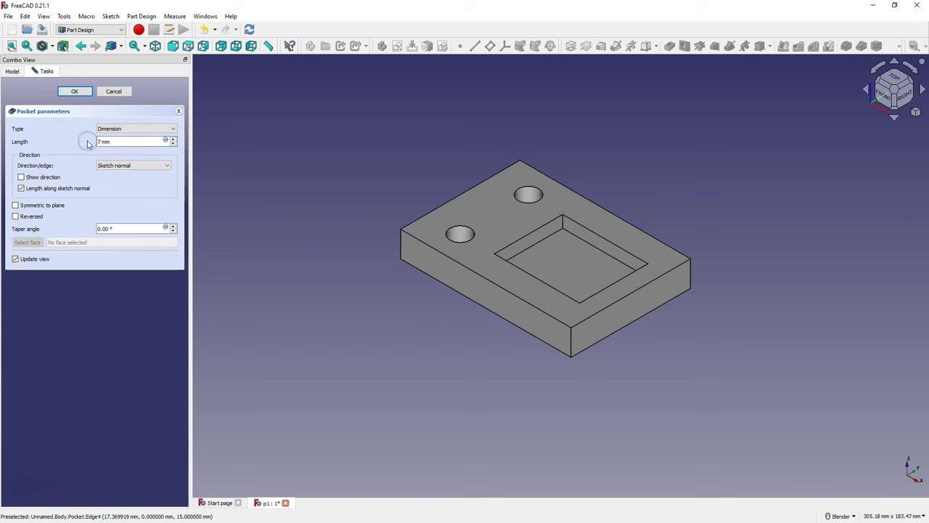
left_click(79, 121)
left_click(80, 92)
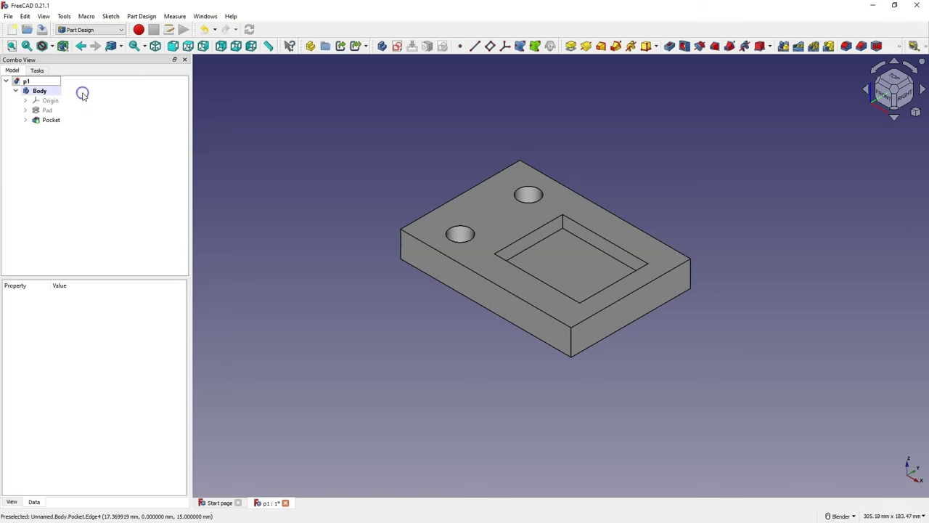
- Save the p1 document with Ctrl+S
left_click(396, 173)
left_click(389, 193)
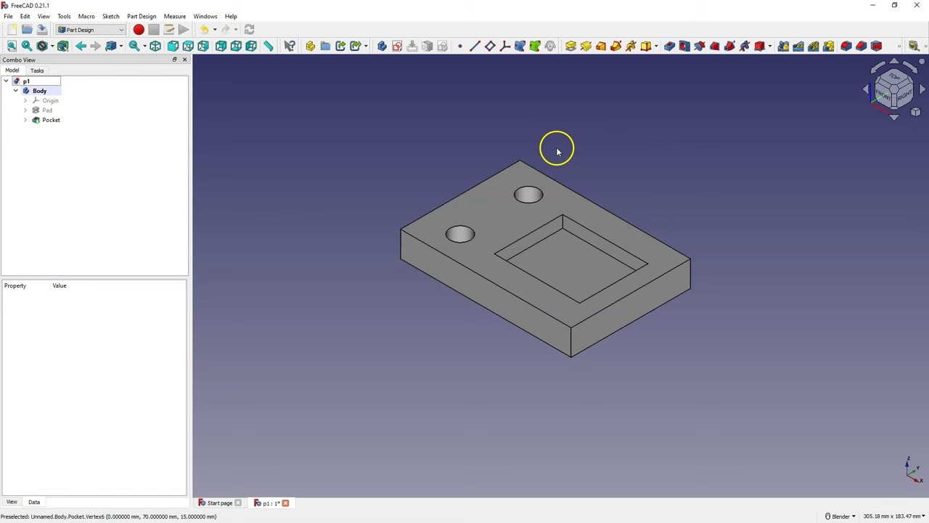
key("ctrl+s")
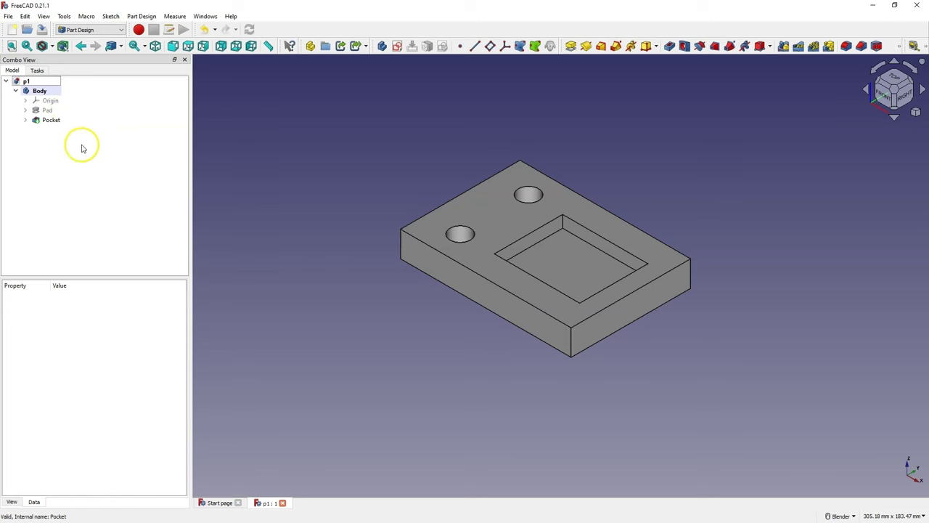
mouse_move(84, 181)
left_mouse_down()
mouse_move(97, 181)
mouse_move(115, 156)
left_mouse_up()
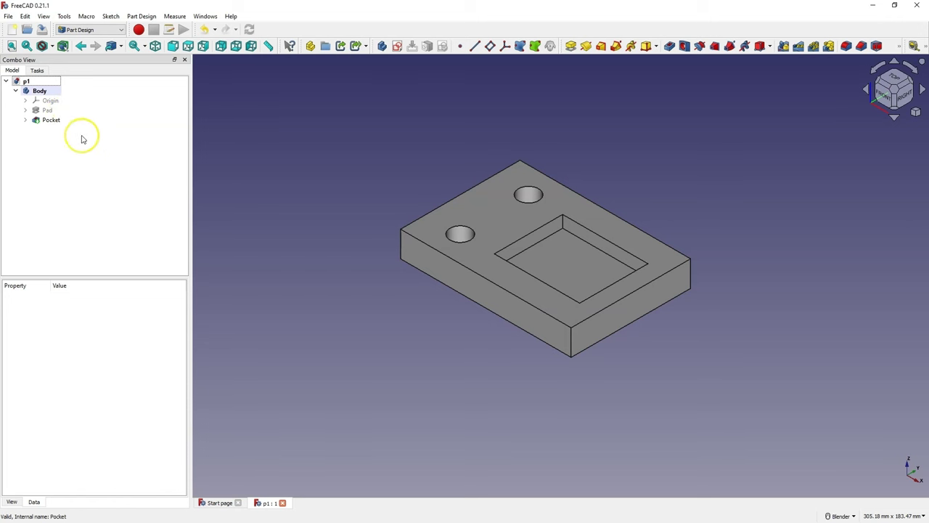
- Open the base Sketch under Pad for editing
left_click(48, 110)
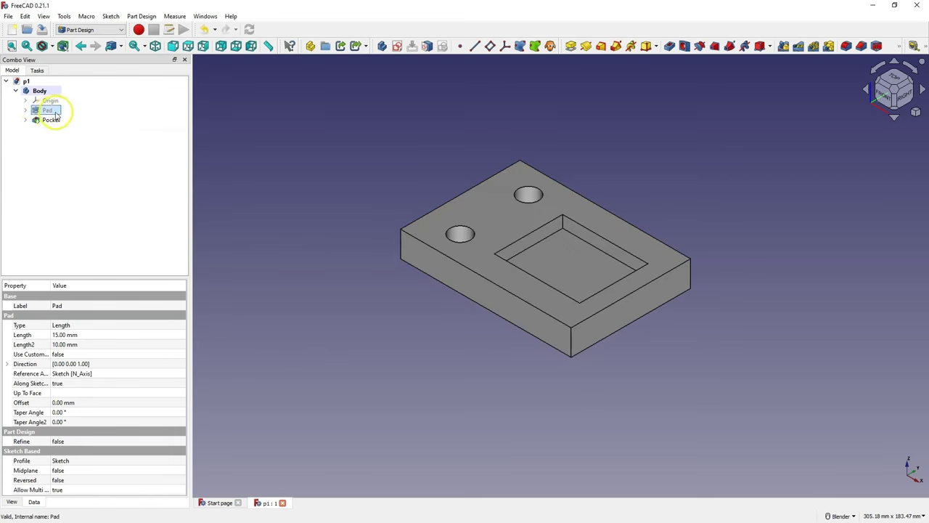
left_click(25, 109)
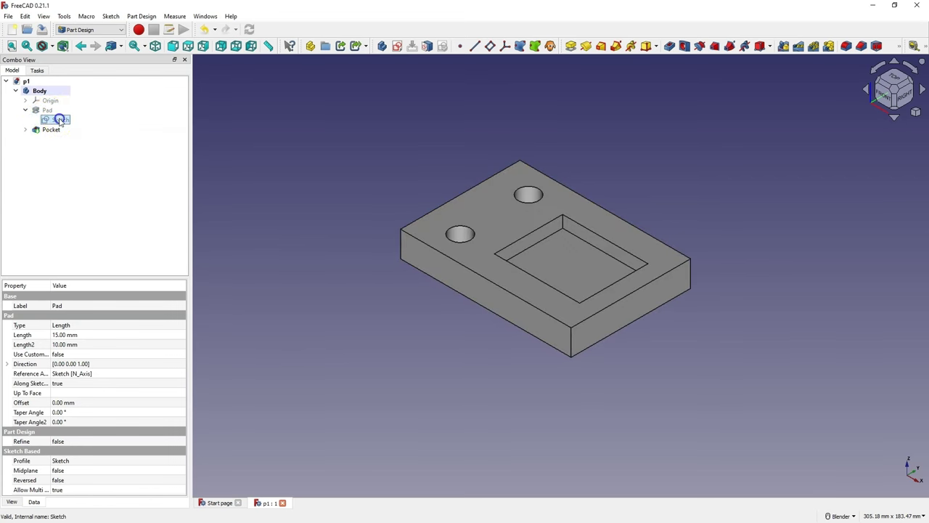
left_click(60, 119)
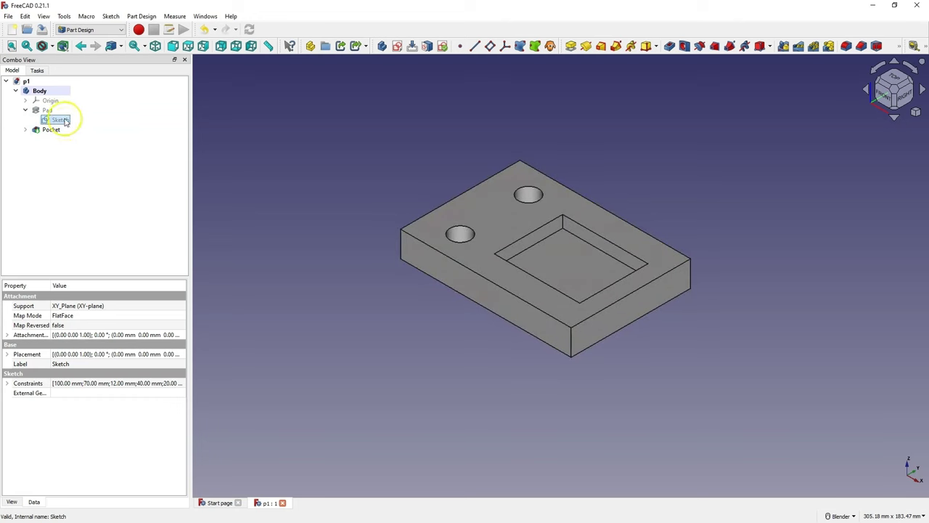
right_click(64, 120)
left_click(106, 127)
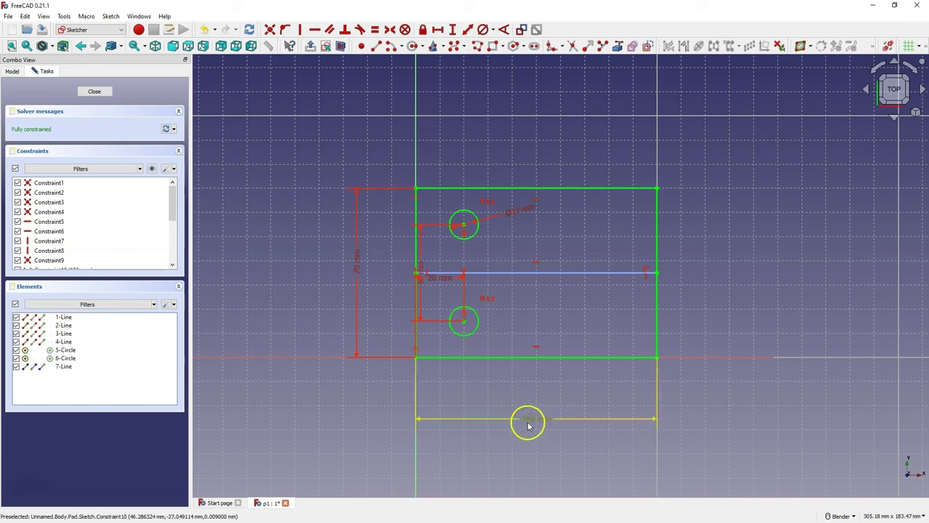
- Change the plate width from 100 to 120 mm and height from 70 to 90 mm, then close
left_click(531, 420)
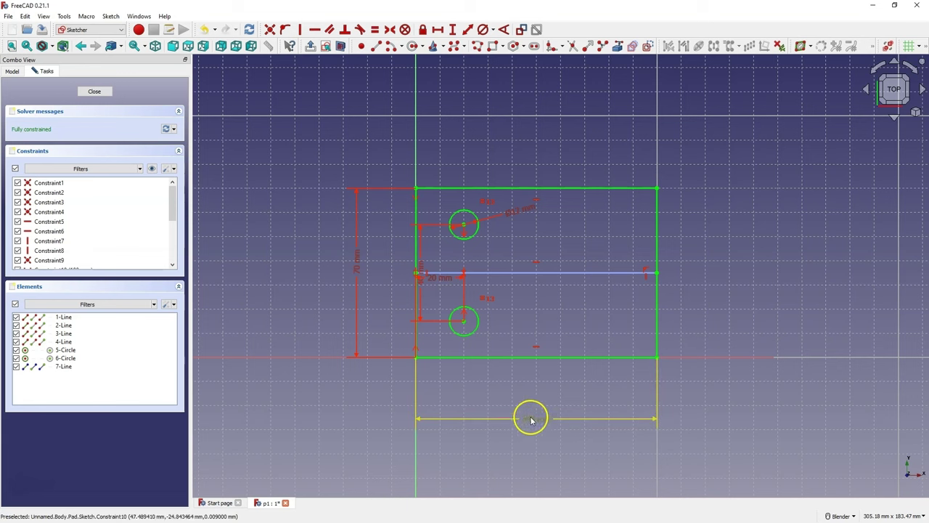
double_click(531, 421)
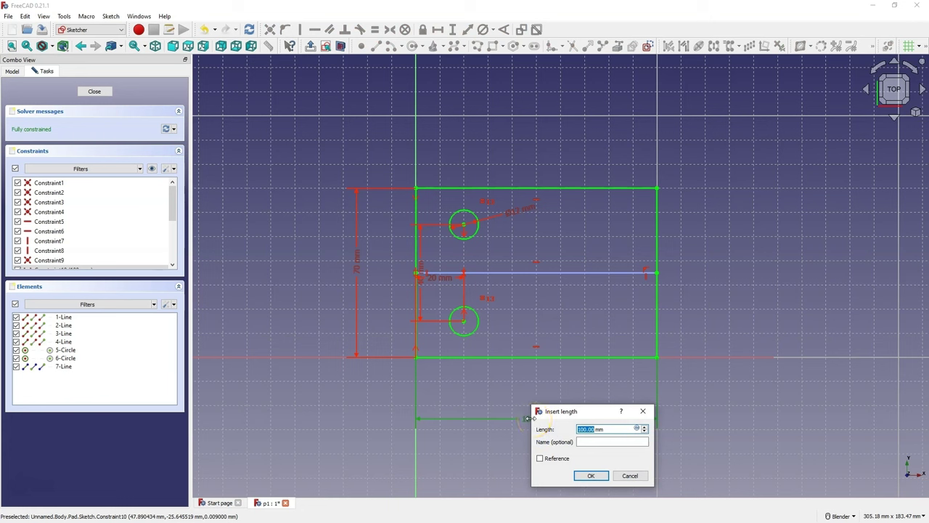
type("120")
key("Return")
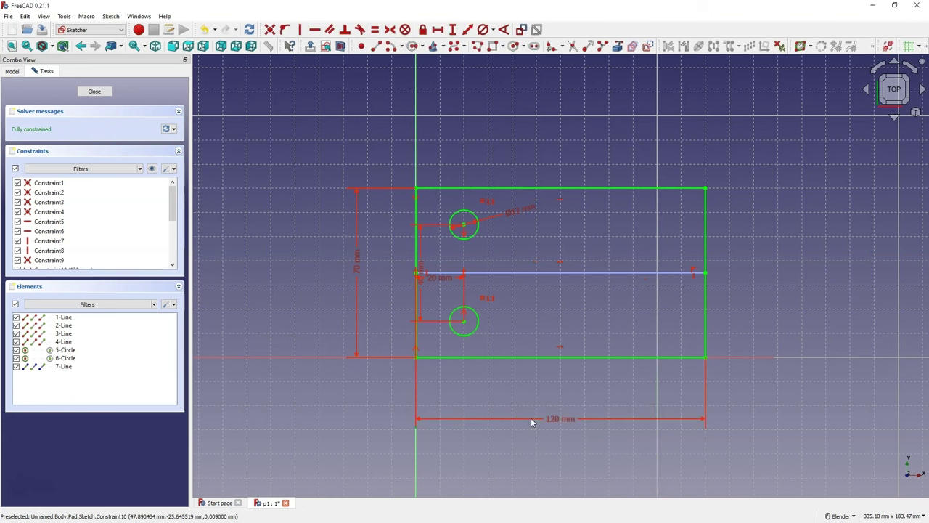
double_click(357, 260)
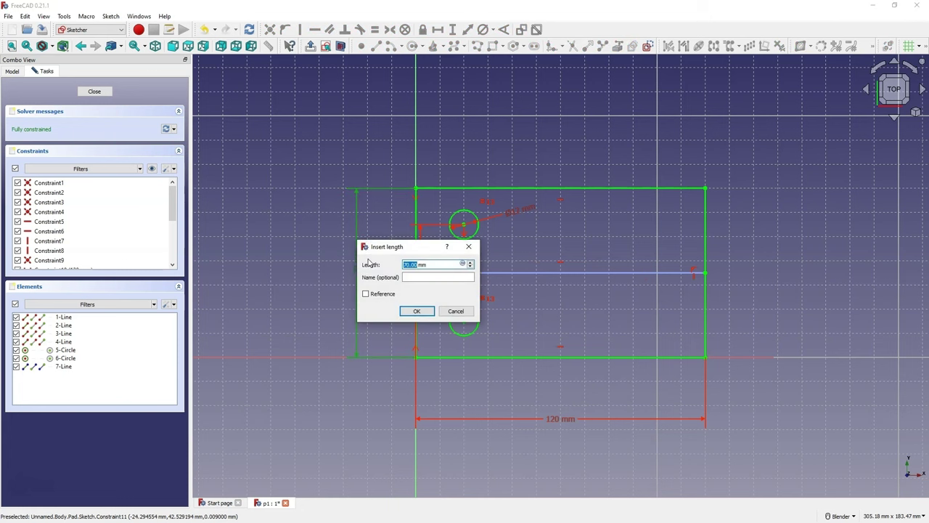
key("Return")
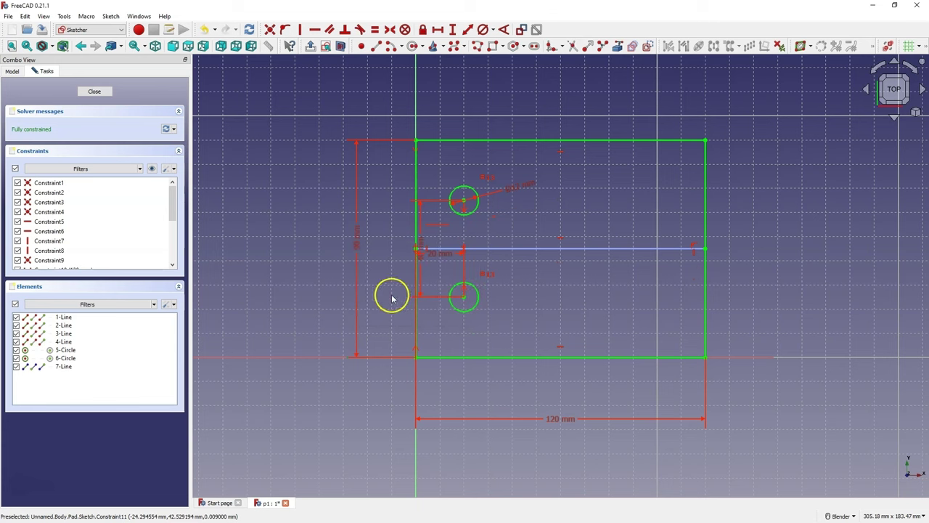
left_click(92, 91)
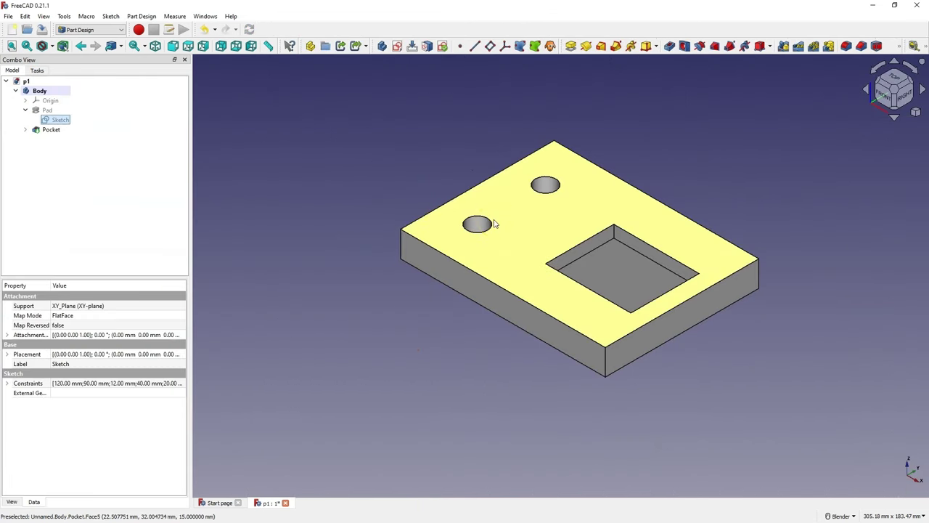
- Change Sketch001's 40 mm pocket height constraint to 70 mm and close the sketch
left_click(455, 197)
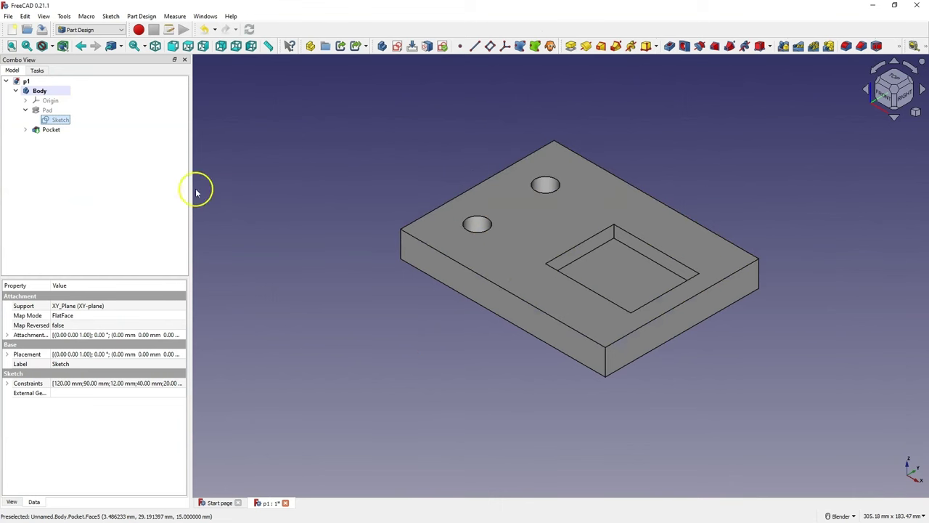
left_click(25, 130)
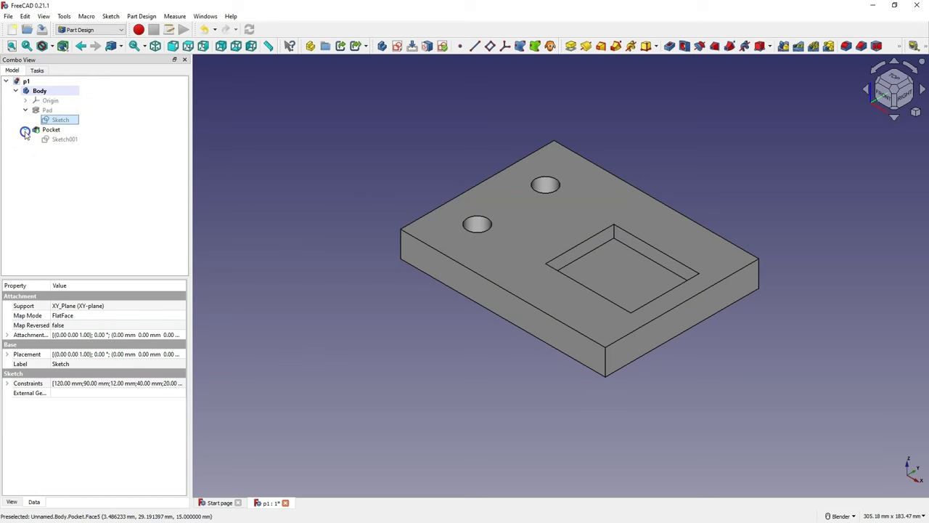
double_click(63, 139)
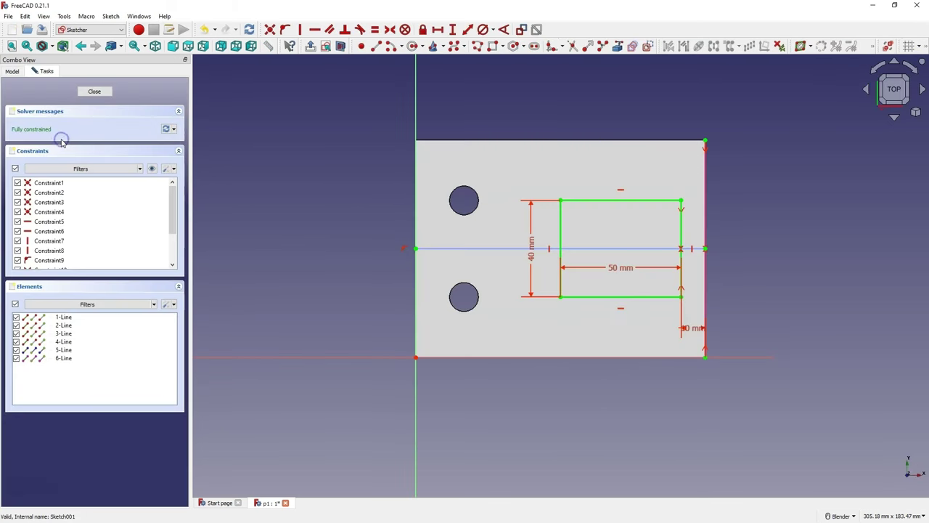
double_click(532, 247)
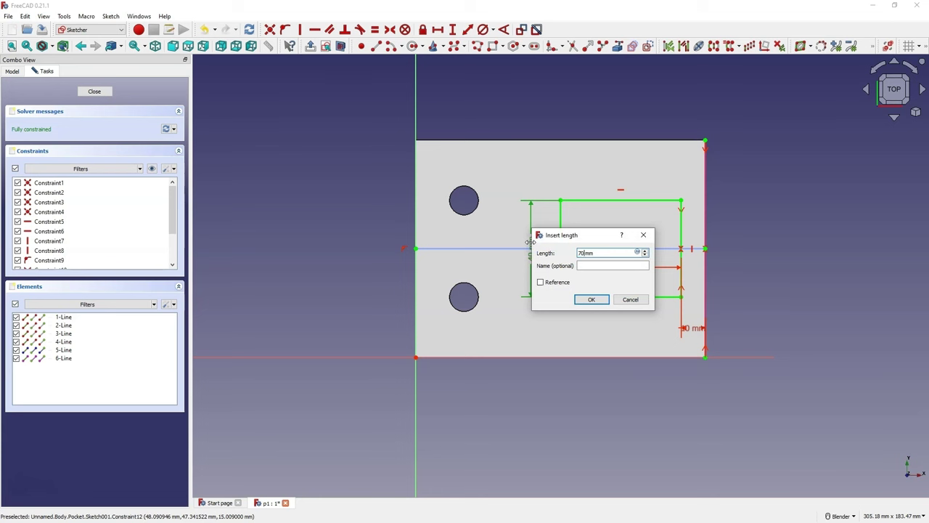
key("Return")
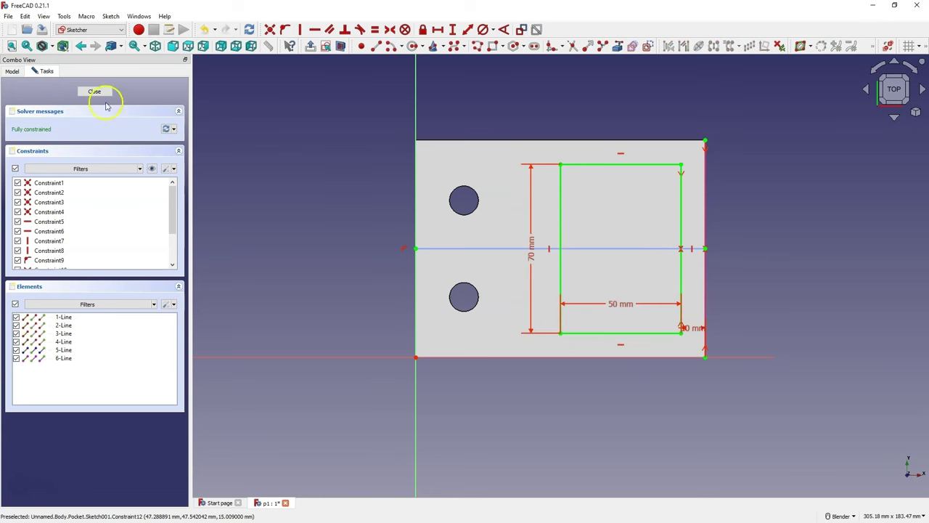
left_click(93, 92)
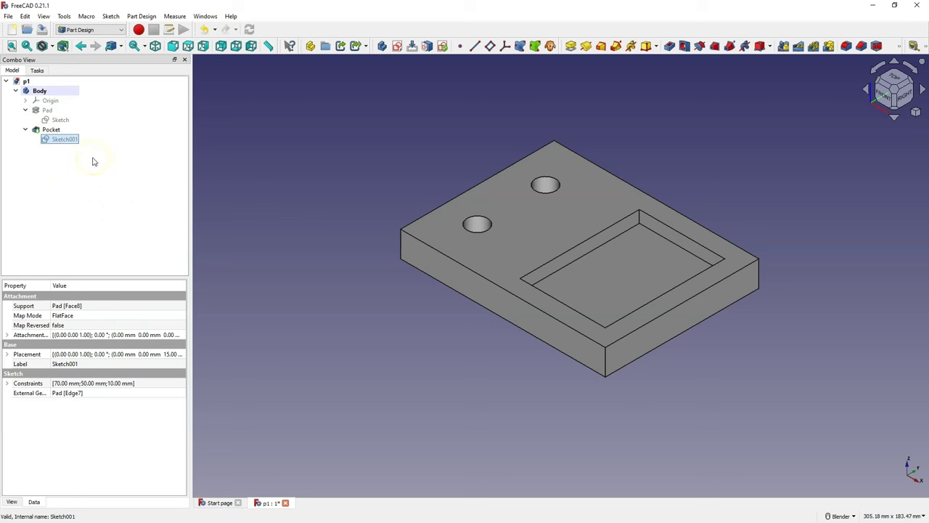
- Rename the Pad feature to Extrude1
right_click(48, 111)
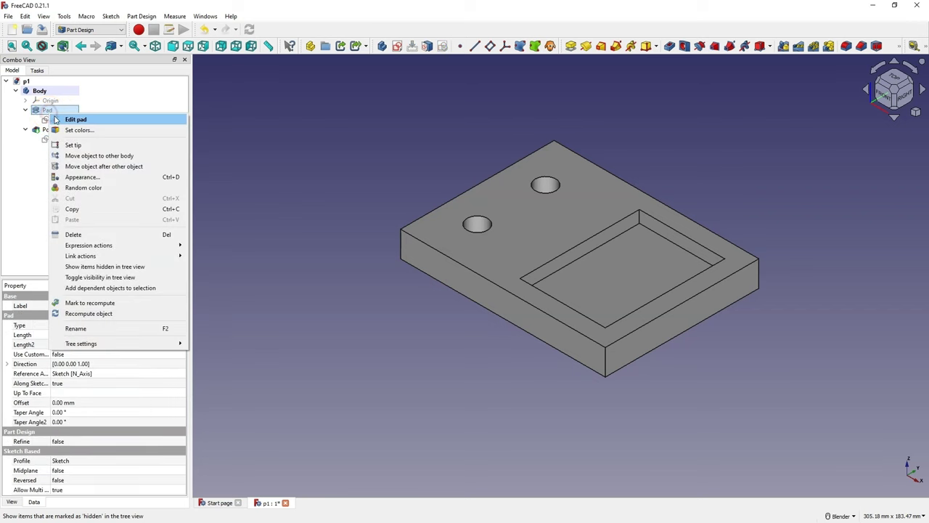
left_click(94, 331)
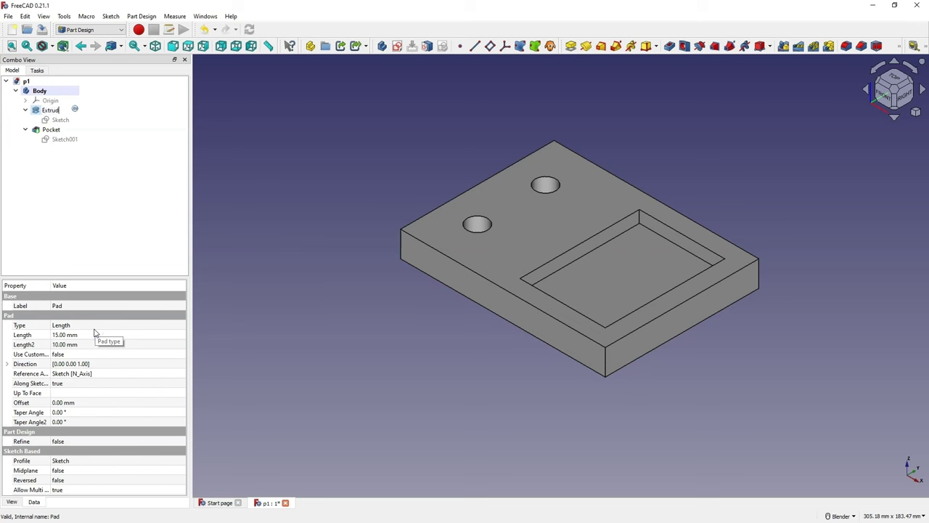
key("Return")
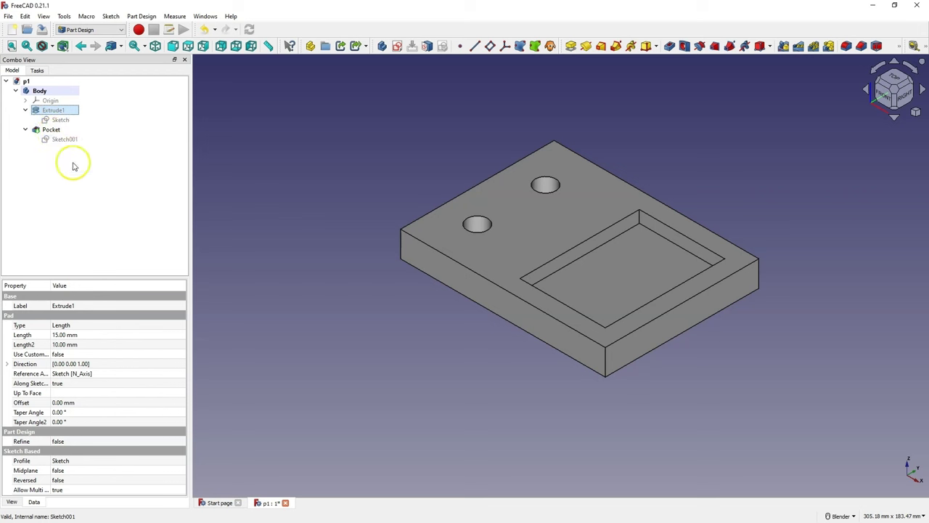
- Set Extrude1's pad length to 20 mm
left_click(53, 112)
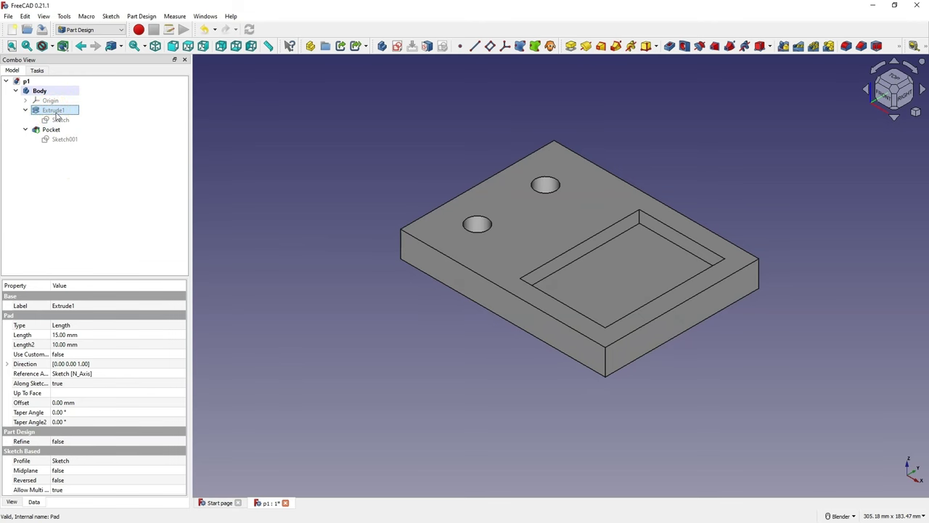
double_click(55, 112)
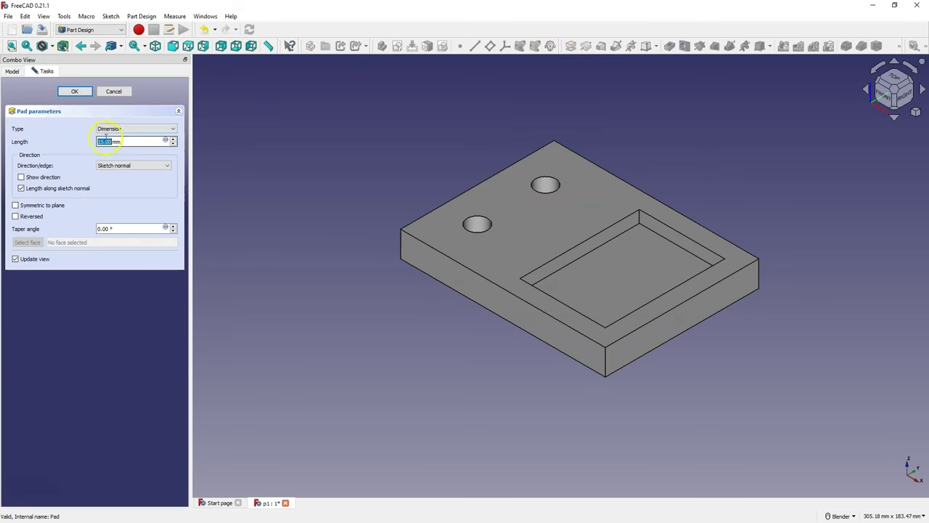
type("20")
left_click(75, 149)
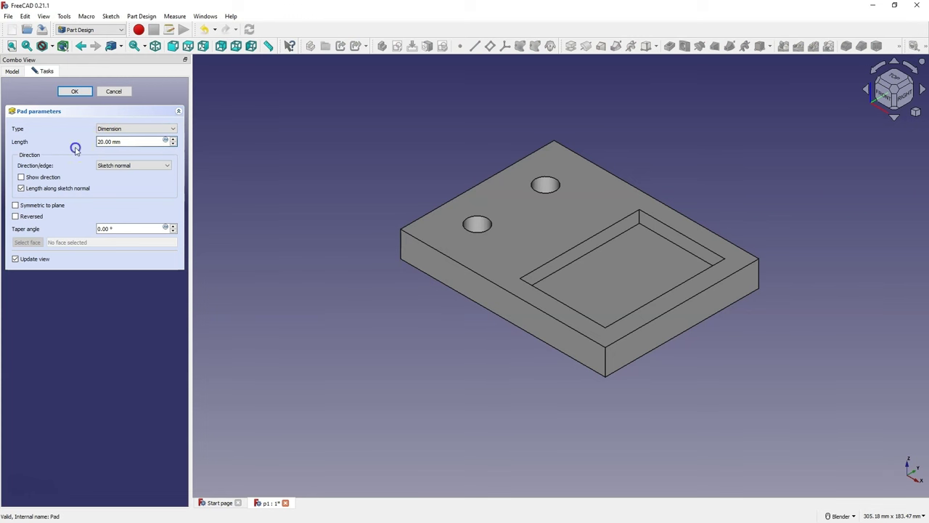
left_click(74, 91)
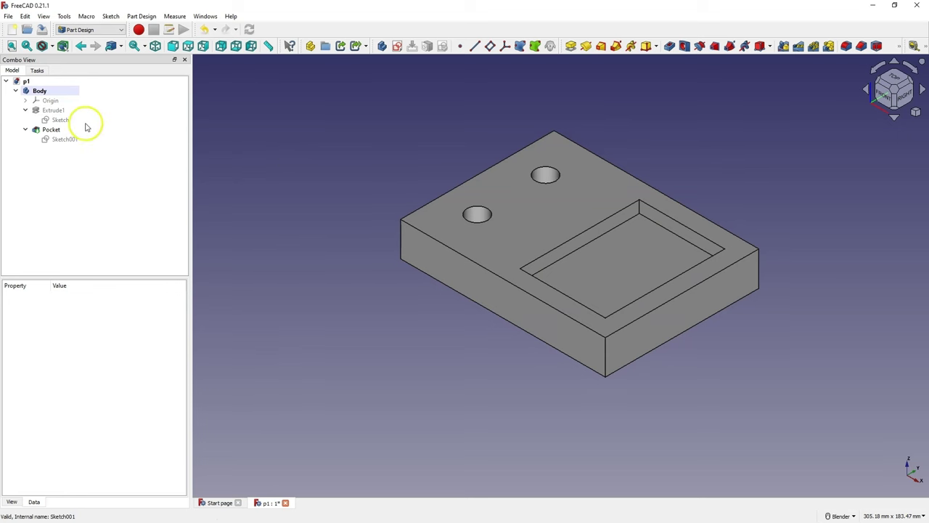
left_click(55, 129)
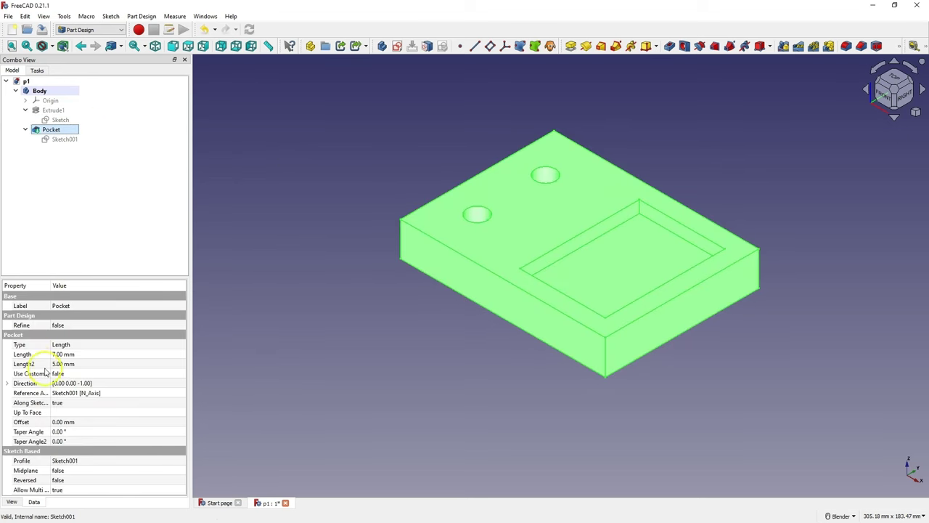
left_click(53, 110)
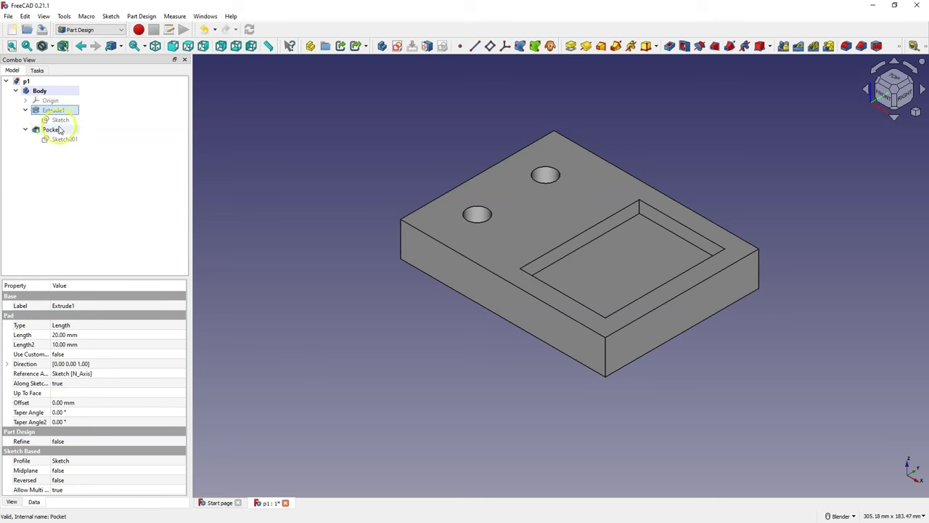
left_click(57, 130)
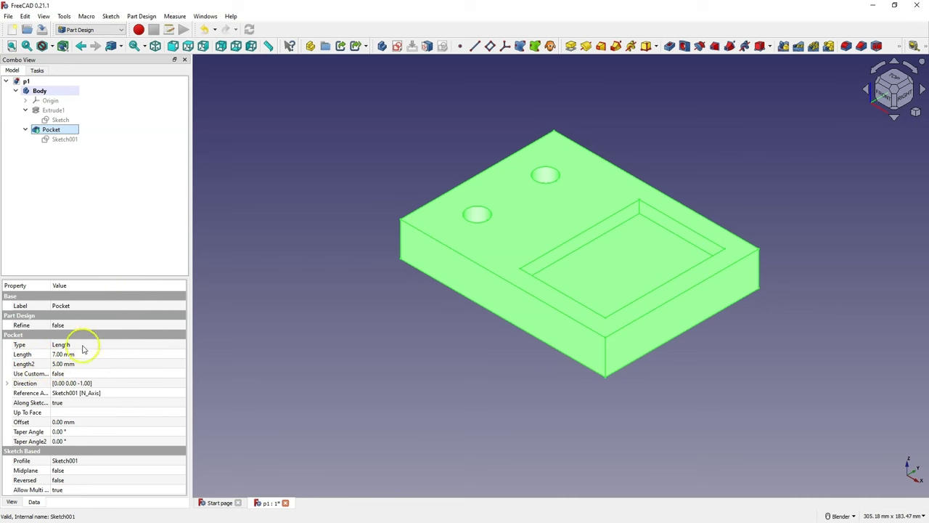
double_click(50, 131)
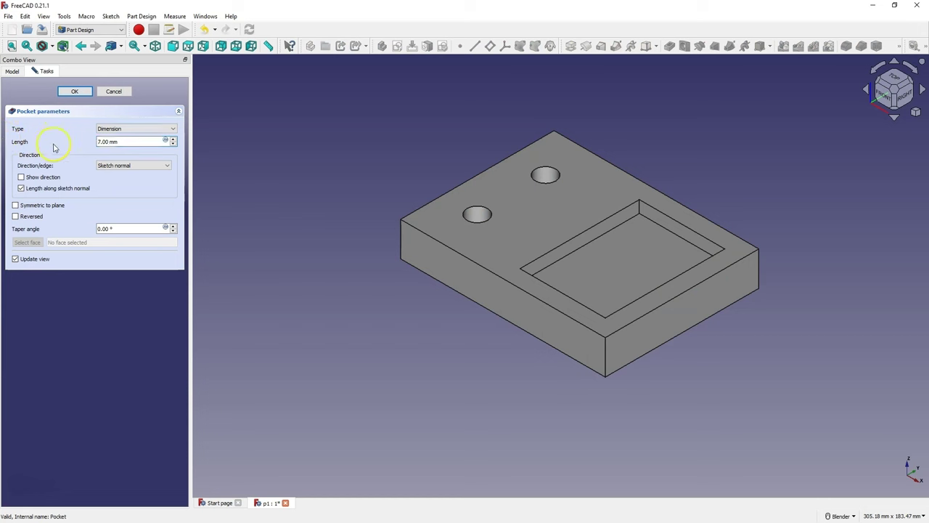
left_click(116, 129)
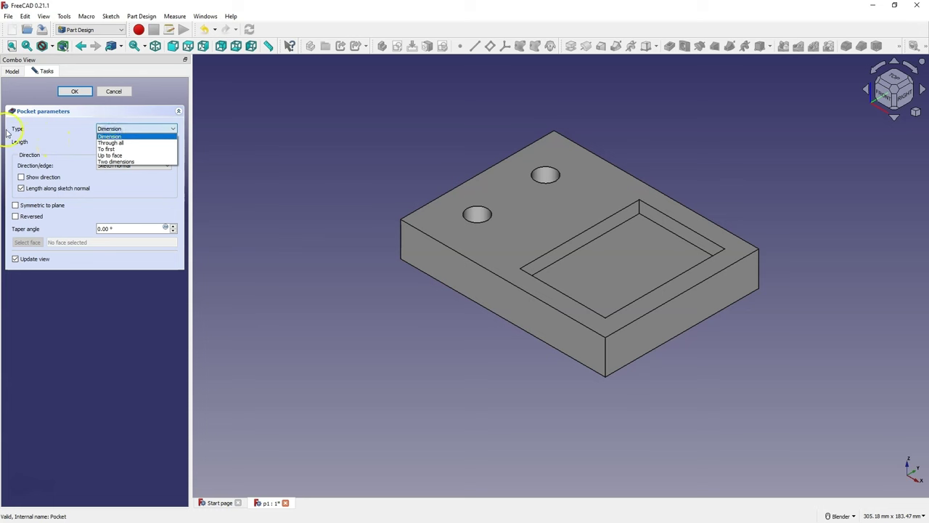
left_click(117, 161)
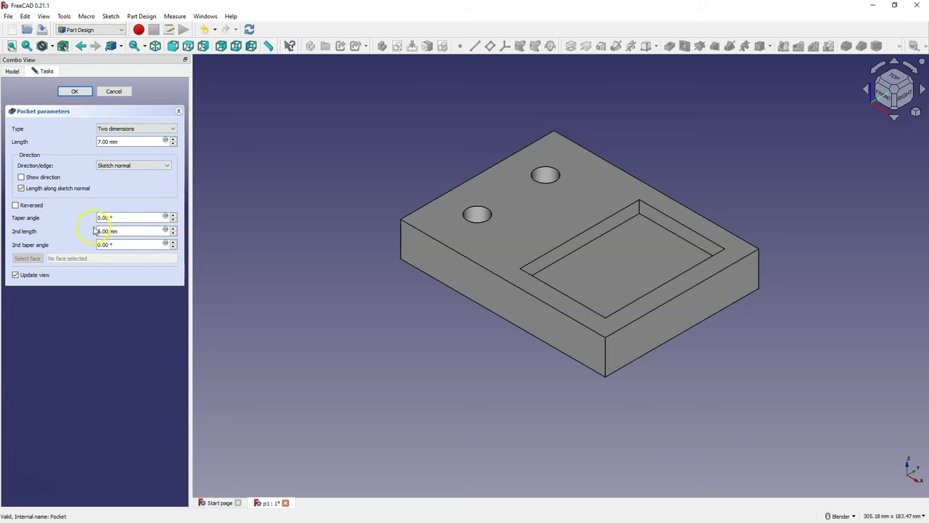
left_click(123, 130)
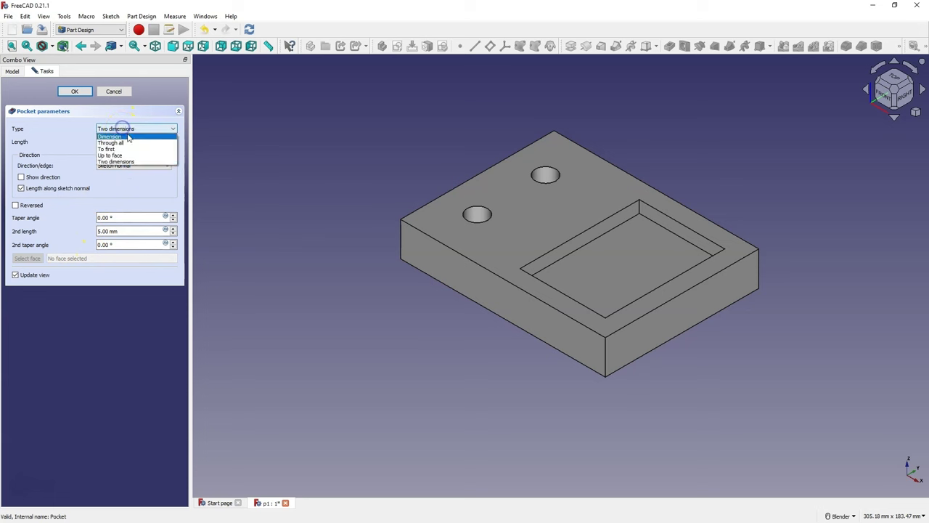
left_click(120, 137)
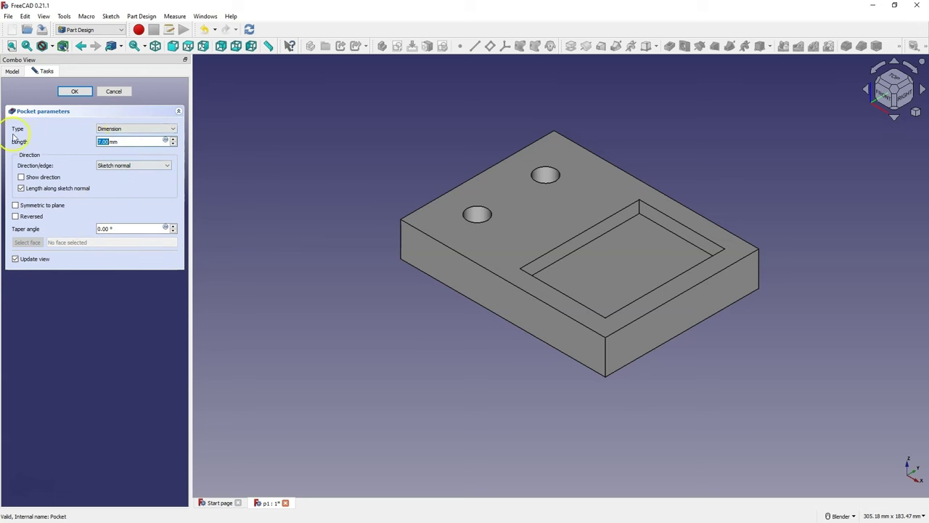
- Discard the open pocket edits and keep the Pocket's Length property at 10 mm
left_click(114, 92)
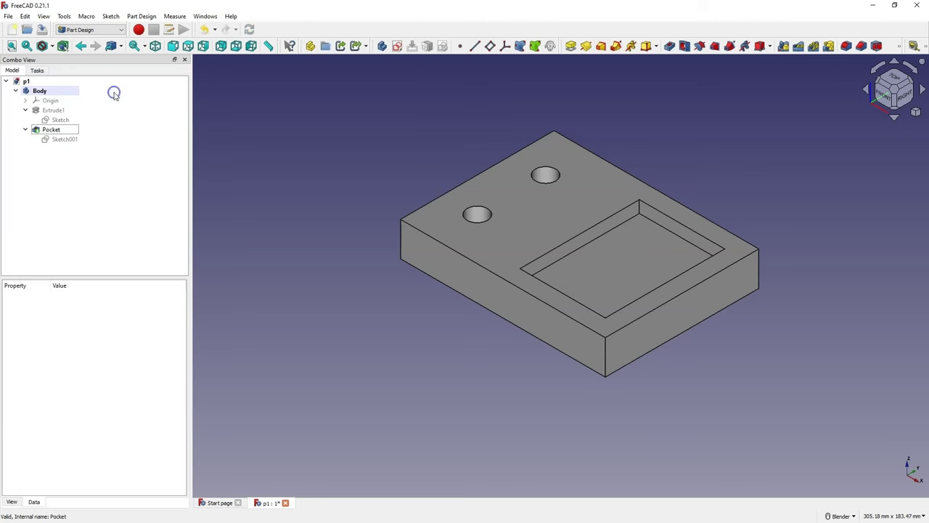
left_click(52, 129)
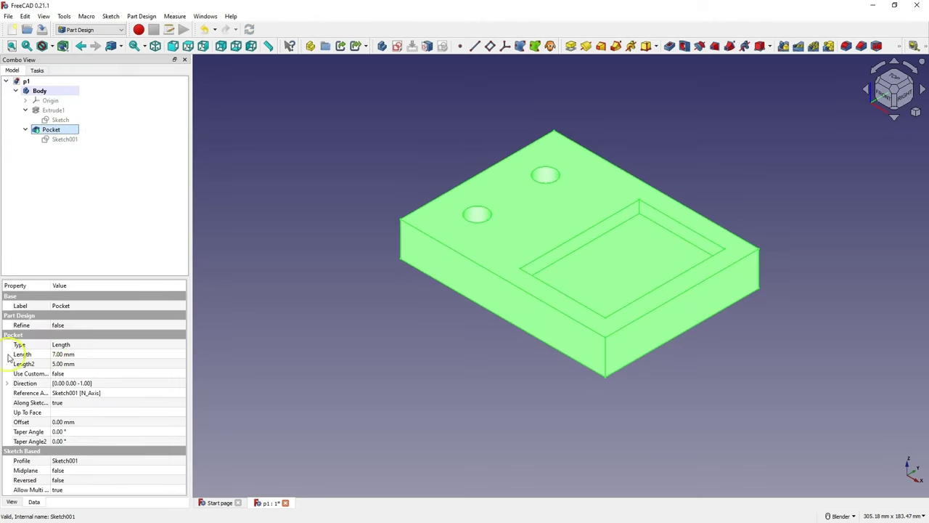
left_click(58, 354)
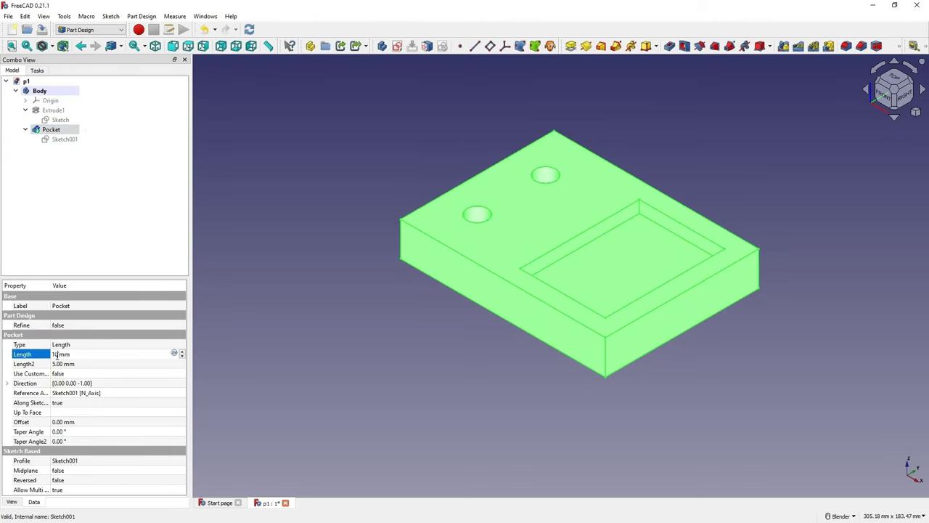
left_click(238, 371)
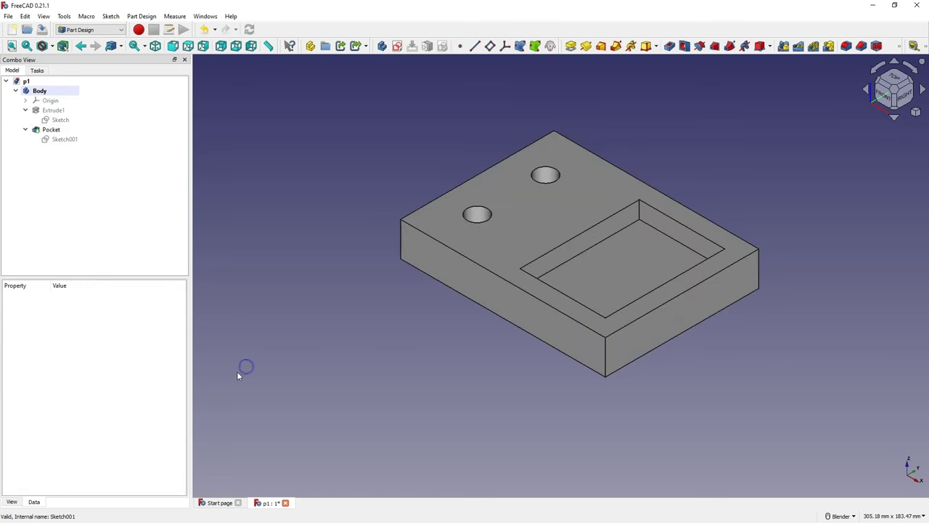
left_click(52, 130)
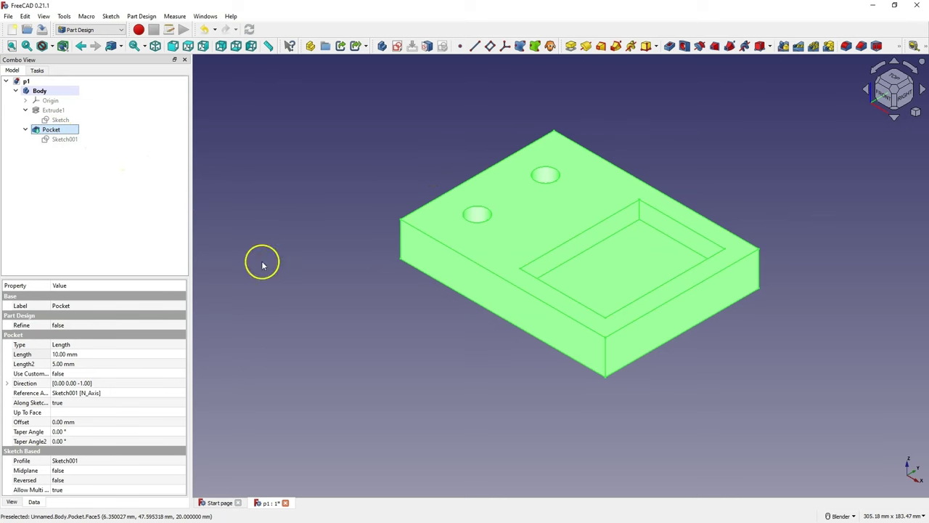
left_click(379, 307)
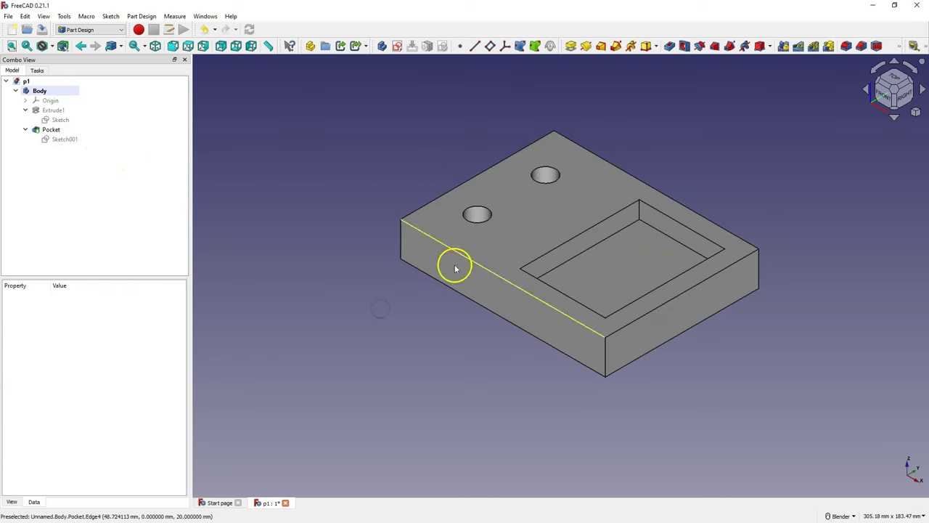
- Change the Pocket's Length from 10 mm to 2 mm for a shallower recess
left_click(50, 129)
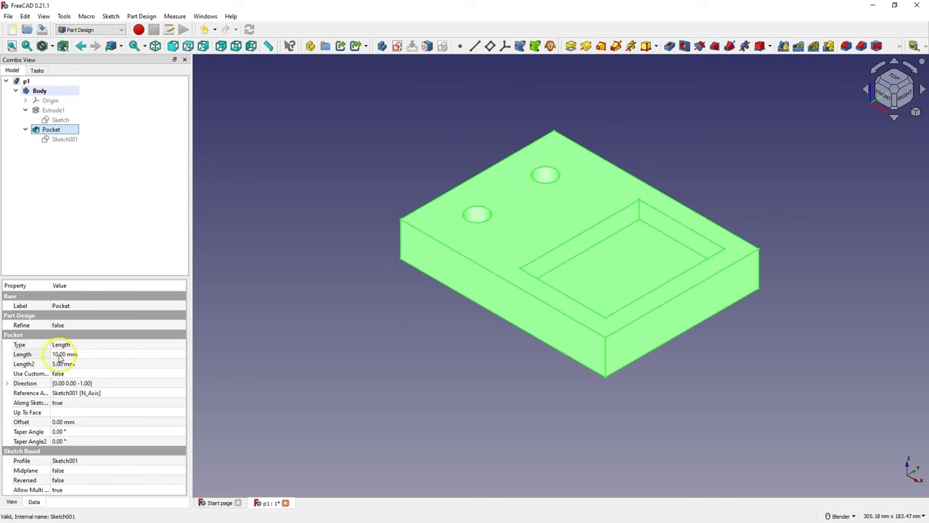
left_click(58, 354)
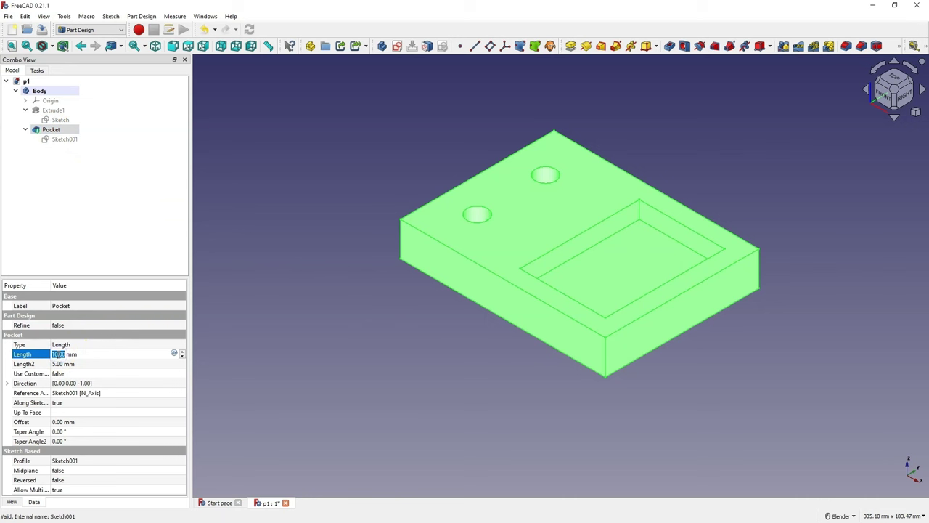
type("2")
left_click(79, 363)
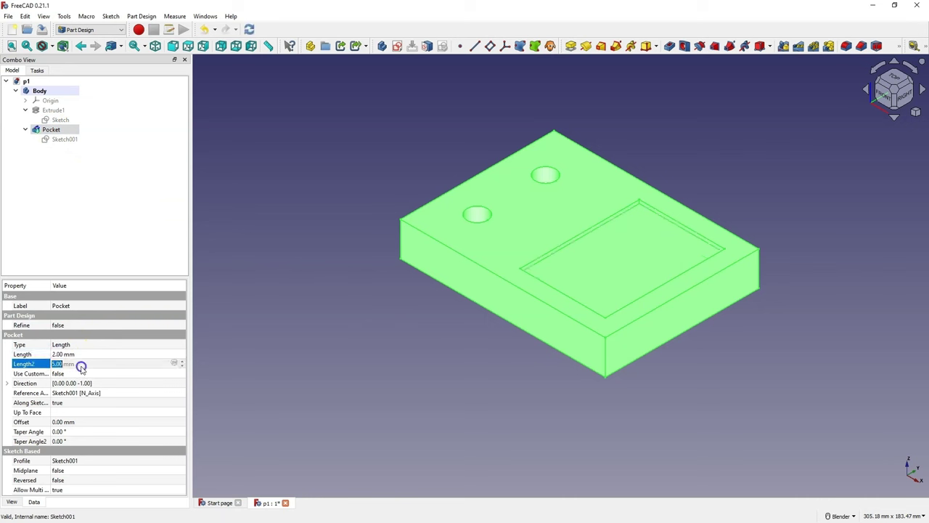
left_click(399, 339)
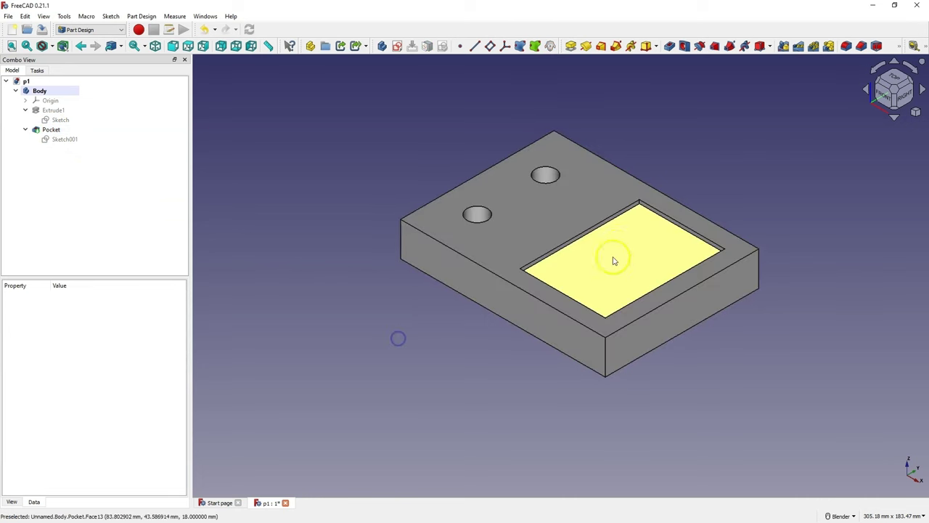
- Return the Pocket's Length to 10 mm
left_click(45, 129)
left_click(63, 355)
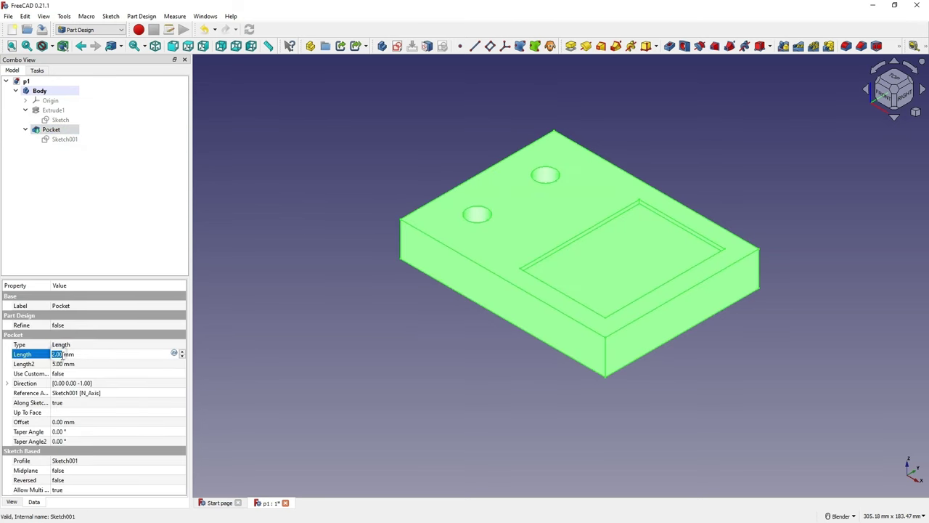
left_click(118, 363)
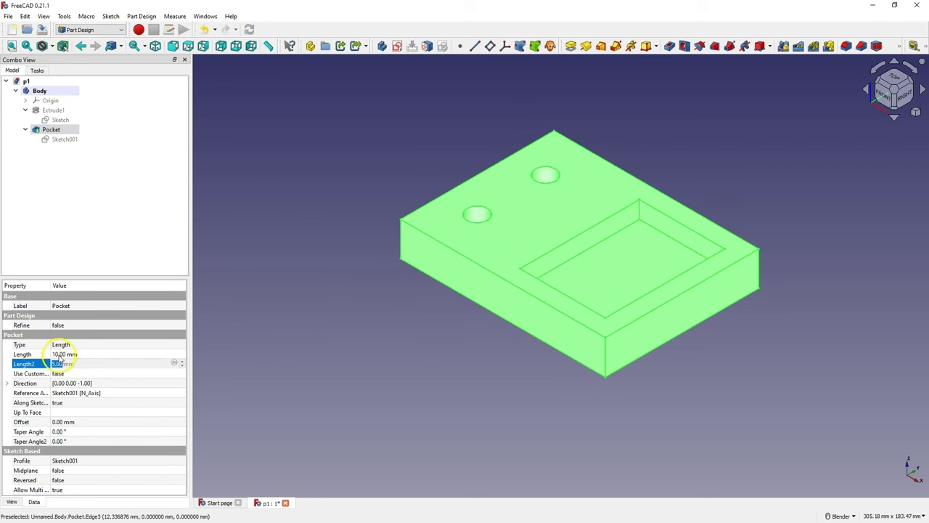
left_click(259, 253)
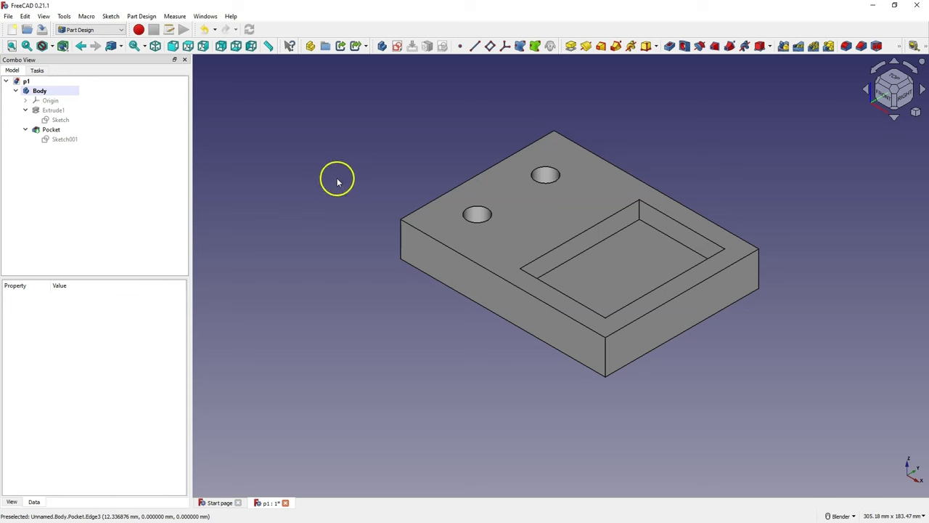
- Save the p1 plate document from the toolbar
left_click(41, 29)
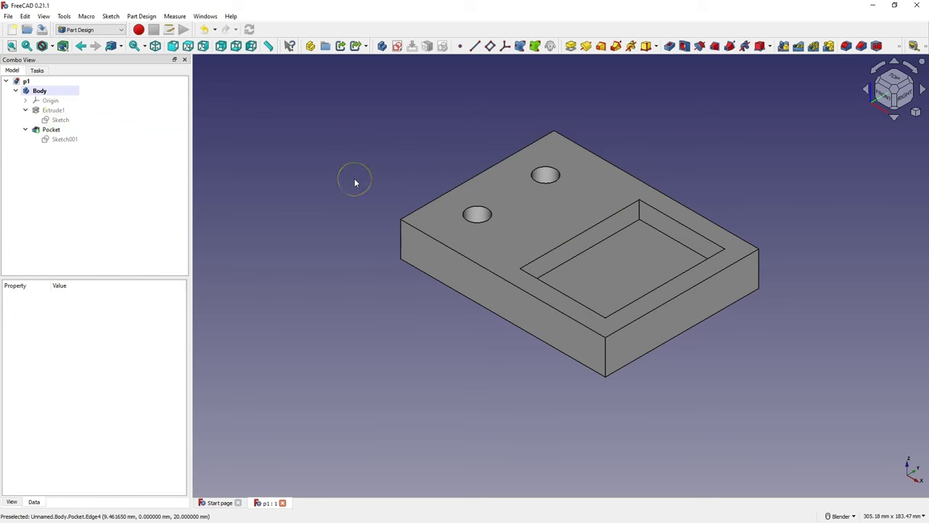
left_click(344, 234)
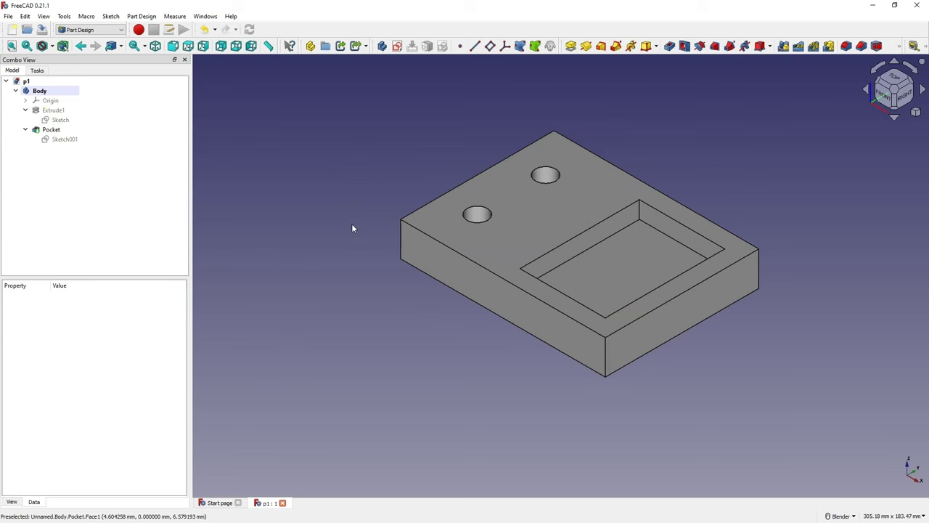
left_click(374, 228)
- Edit Sketch001 and draw a circle near the rectangle's left edge
right_click(59, 145)
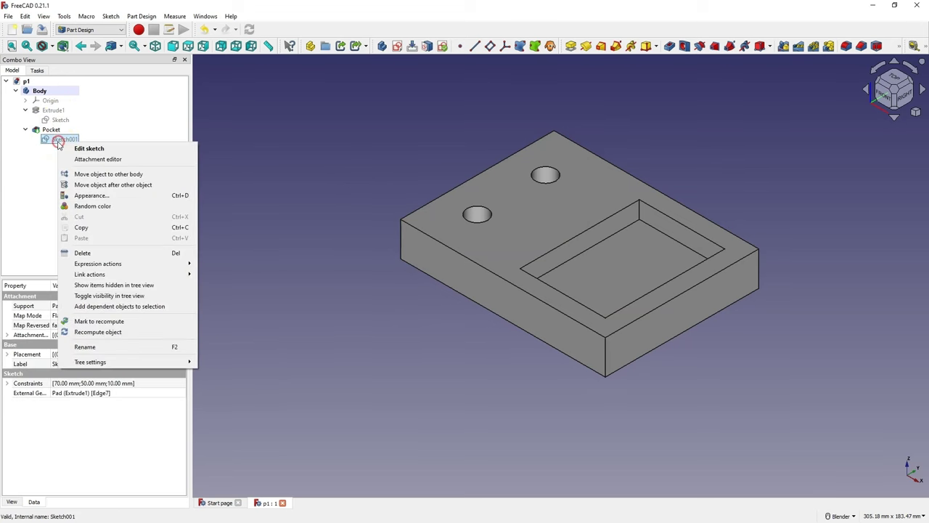
left_click(92, 147)
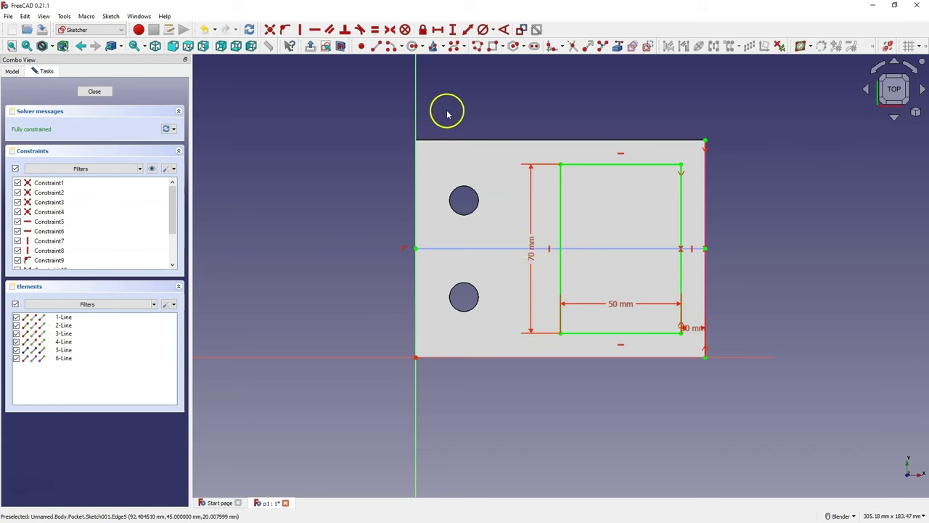
left_click(412, 46)
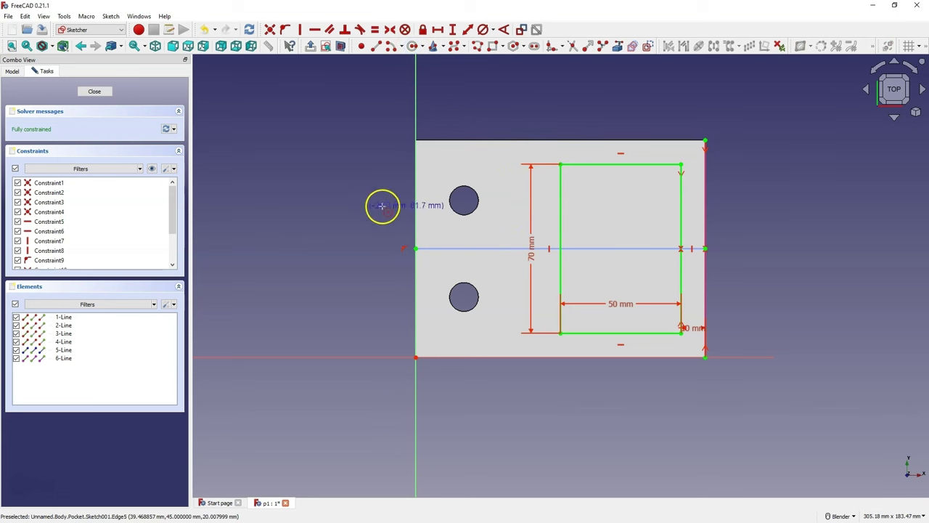
left_click(346, 173)
left_click(377, 212)
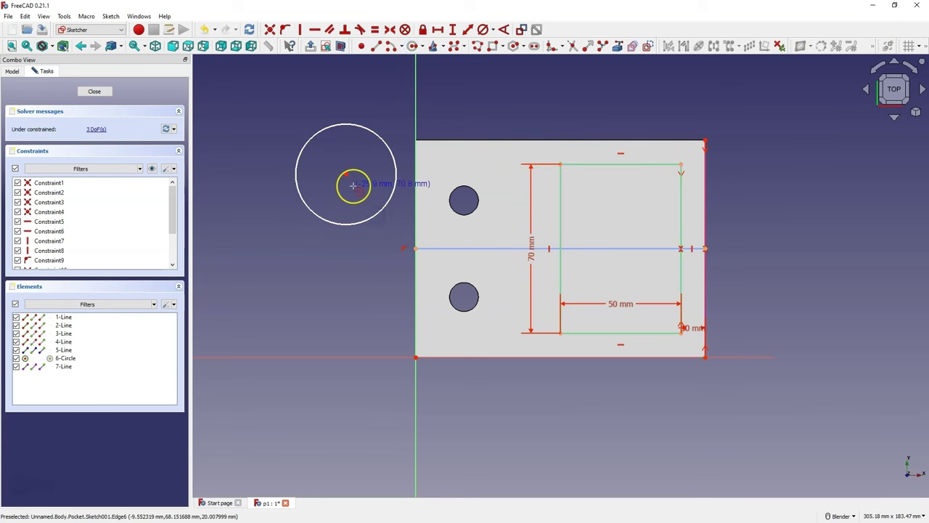
right_click(373, 175)
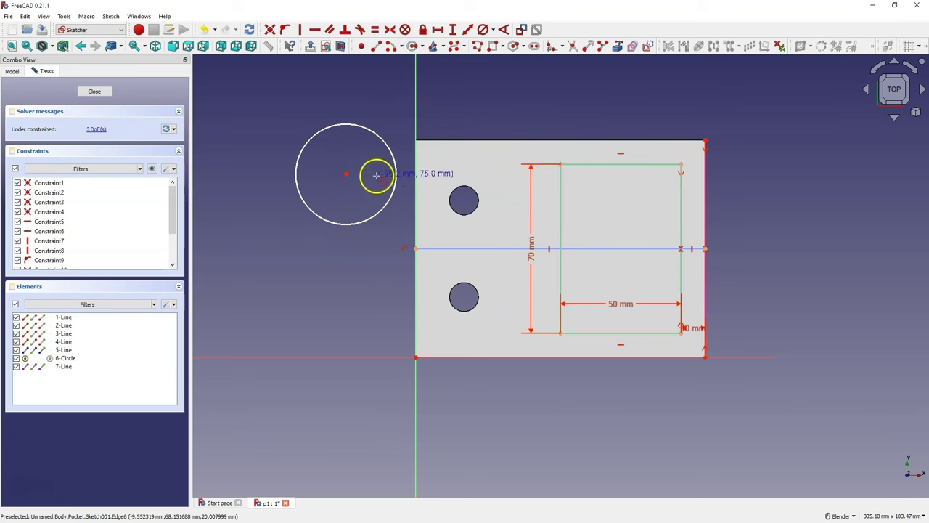
- Give the new circle a 30 mm diameter constraint
left_click(483, 31)
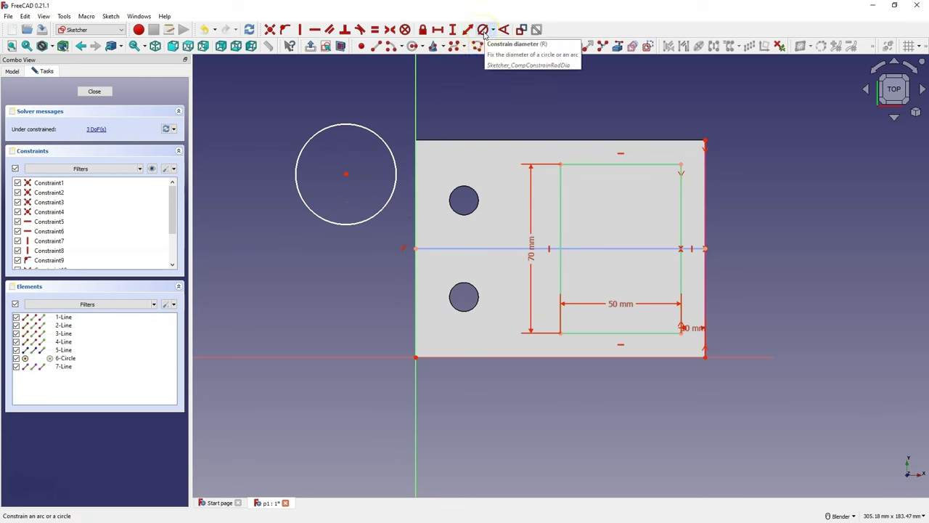
left_click(353, 126)
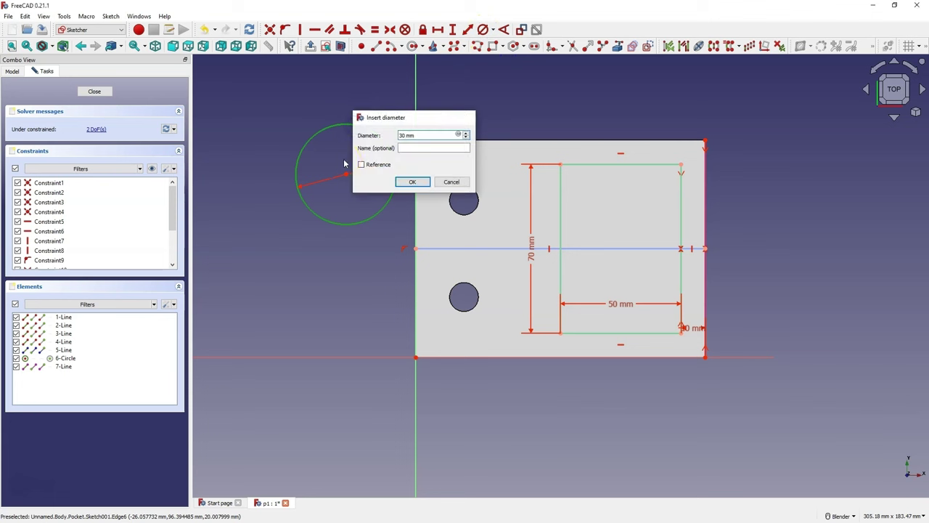
key("Return")
left_click(276, 116)
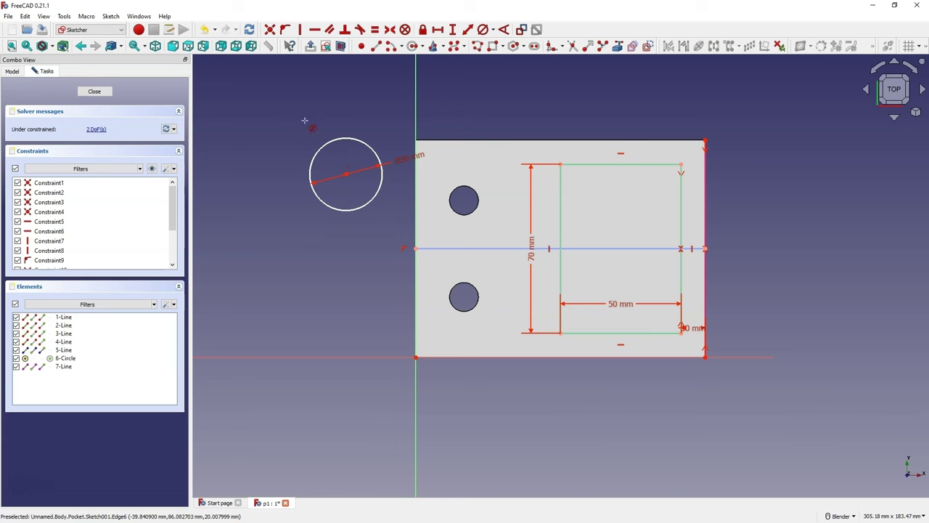
left_click(342, 176)
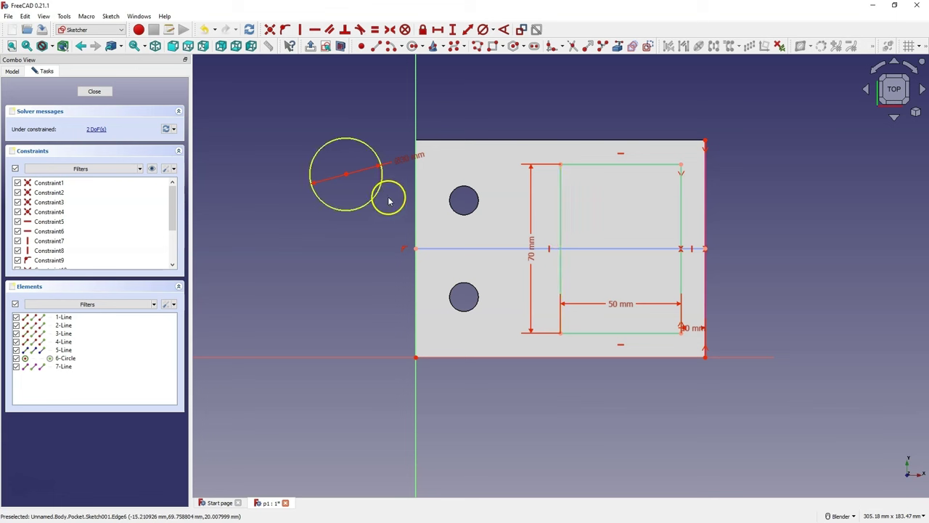
- Constrain the circle's centre onto the horizontal mid line and the rectangle's left edge, then close the sketch
left_click(285, 29)
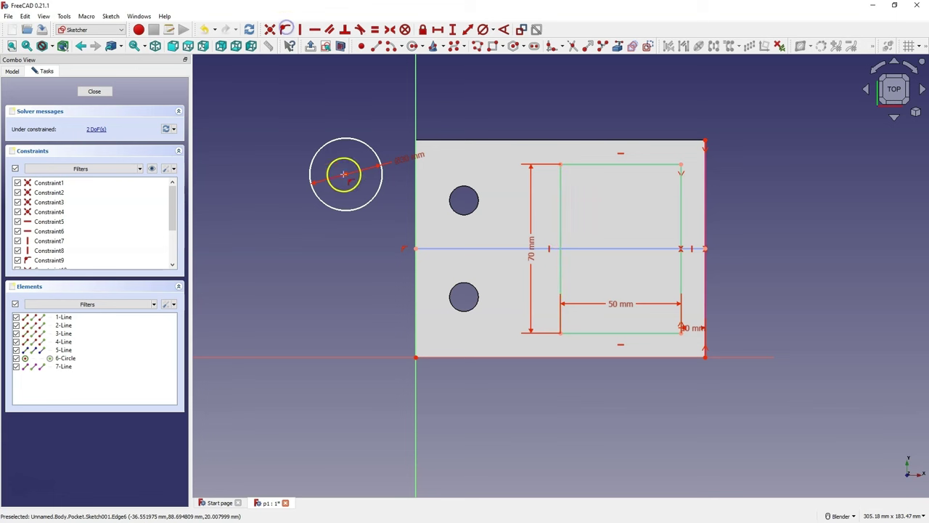
left_click(345, 175)
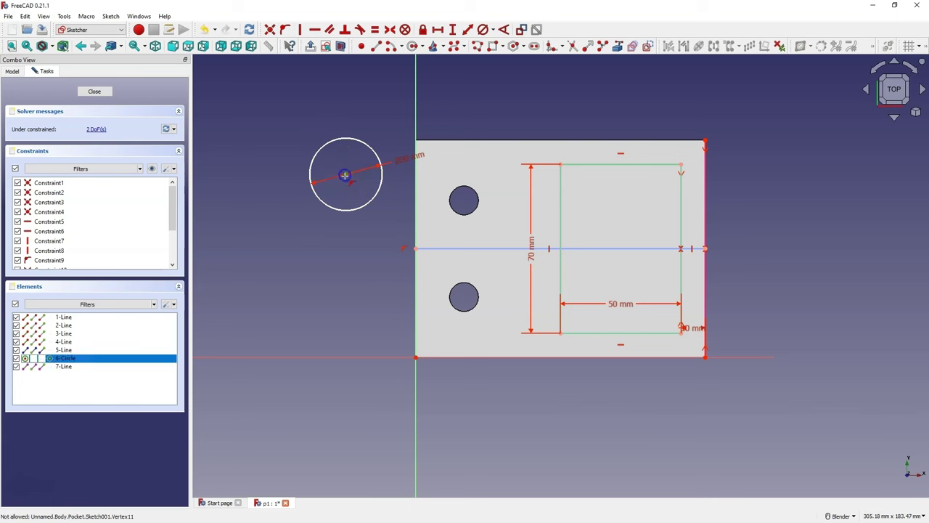
left_click(502, 249)
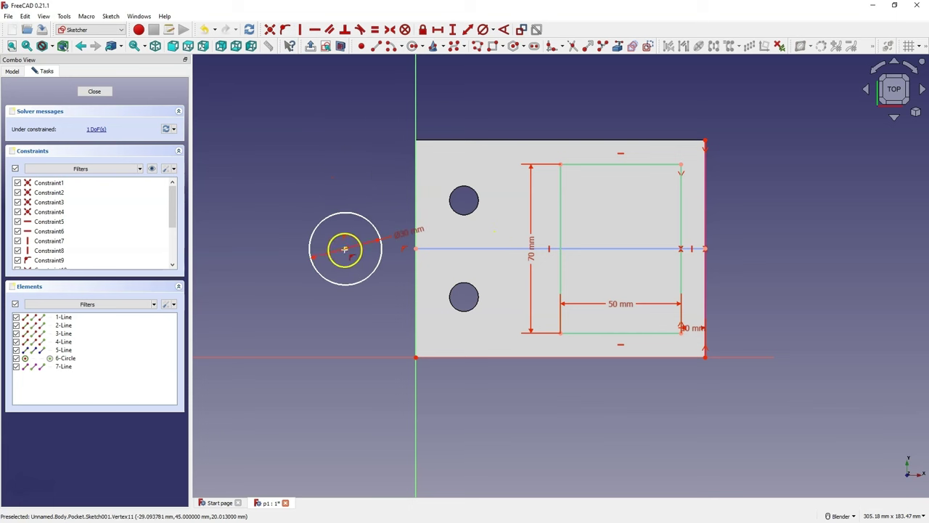
left_click(344, 252)
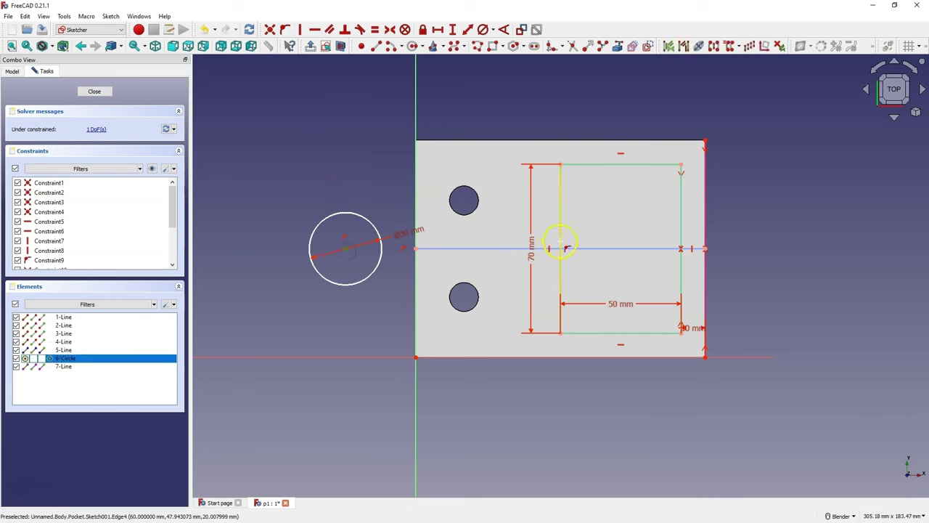
left_click(560, 244)
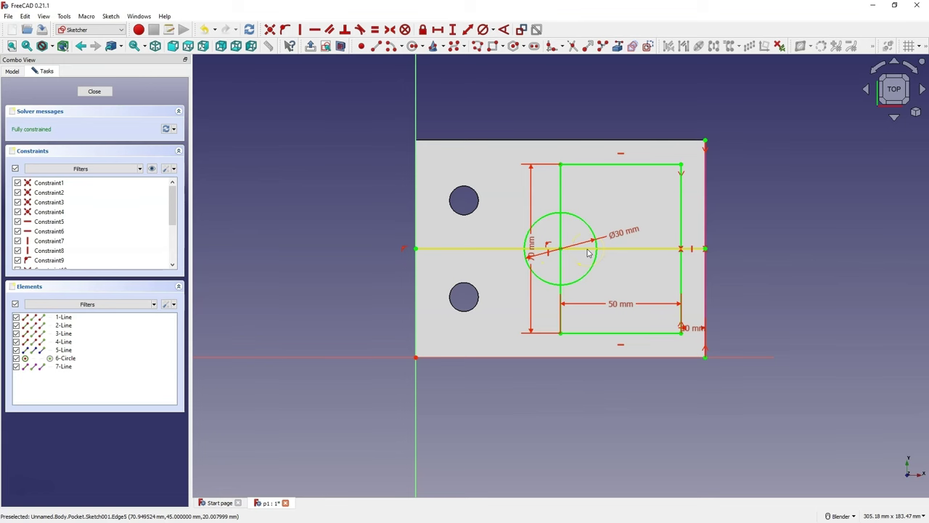
left_click(554, 292)
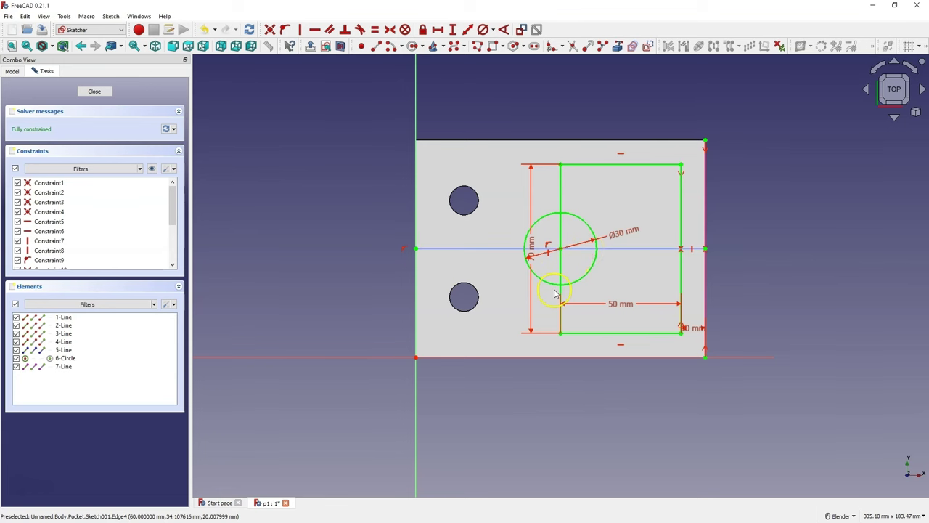
left_click(95, 91)
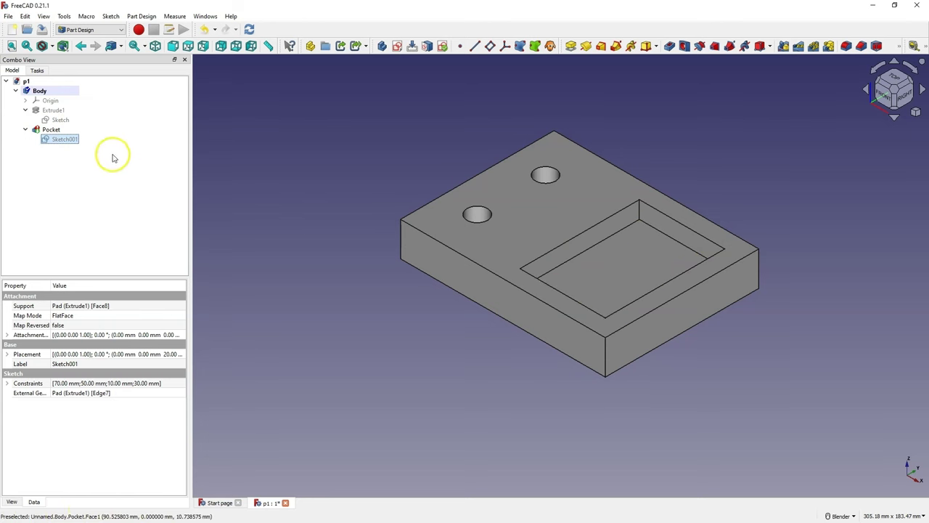
- Reopen Sketch001 and trim the circle inside the rectangle plus the left-edge segments inside the circle
right_click(67, 138)
left_click(90, 148)
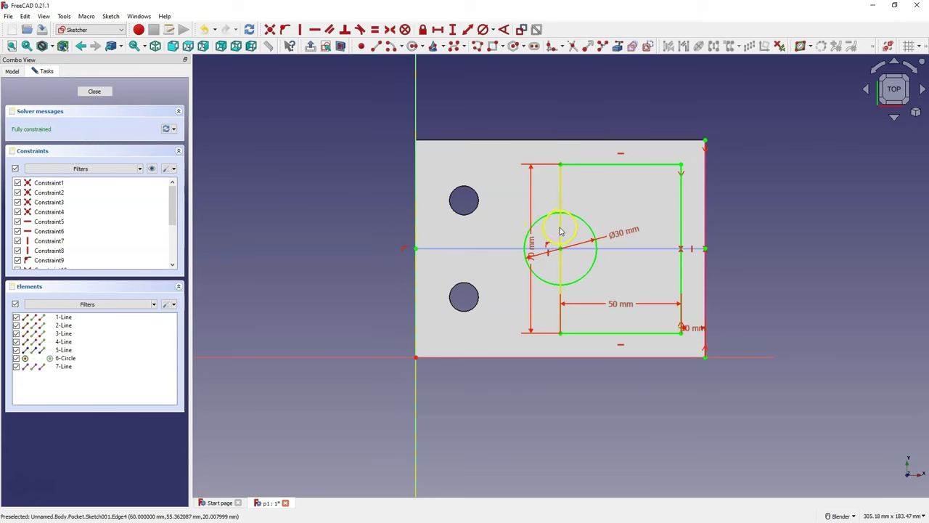
left_click(572, 46)
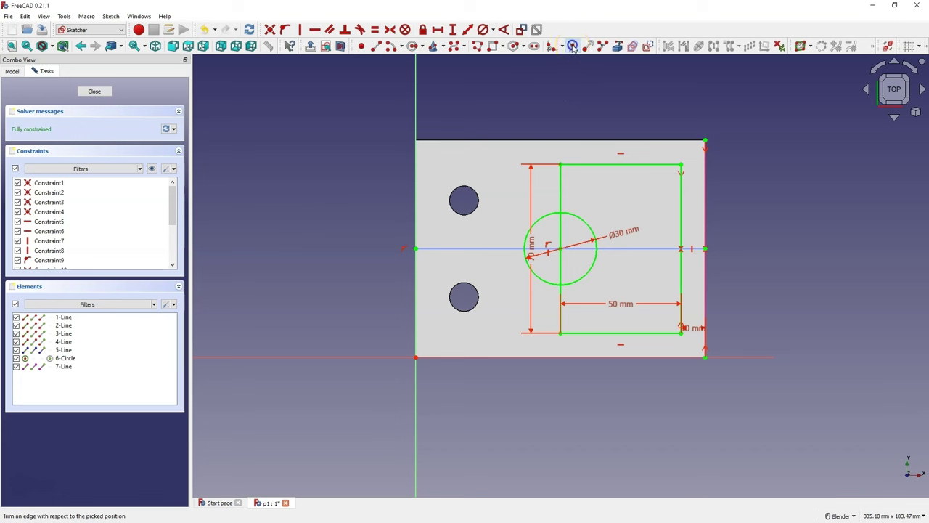
left_click(578, 217)
left_click(559, 232)
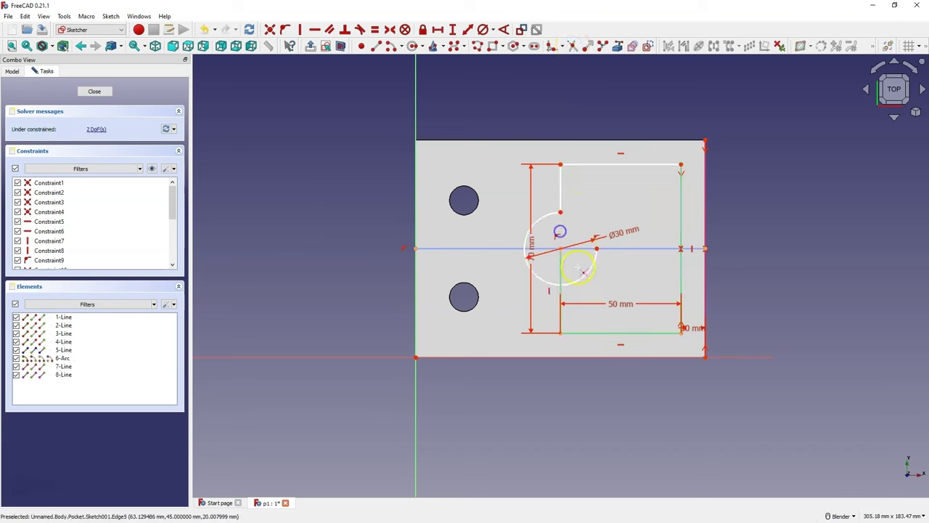
left_click(566, 270)
left_click(586, 274)
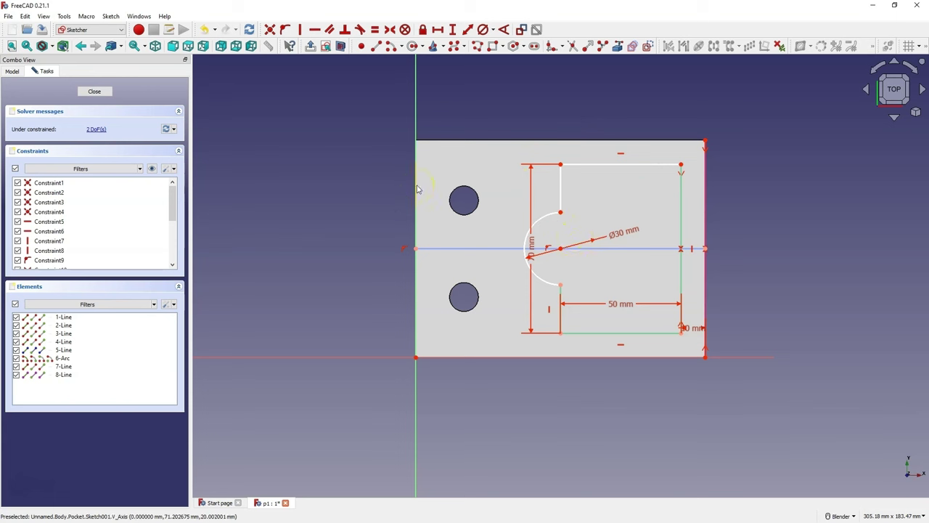
- Find the sketch's free geometry and make the tilted line above the arc vertical
left_click(96, 131)
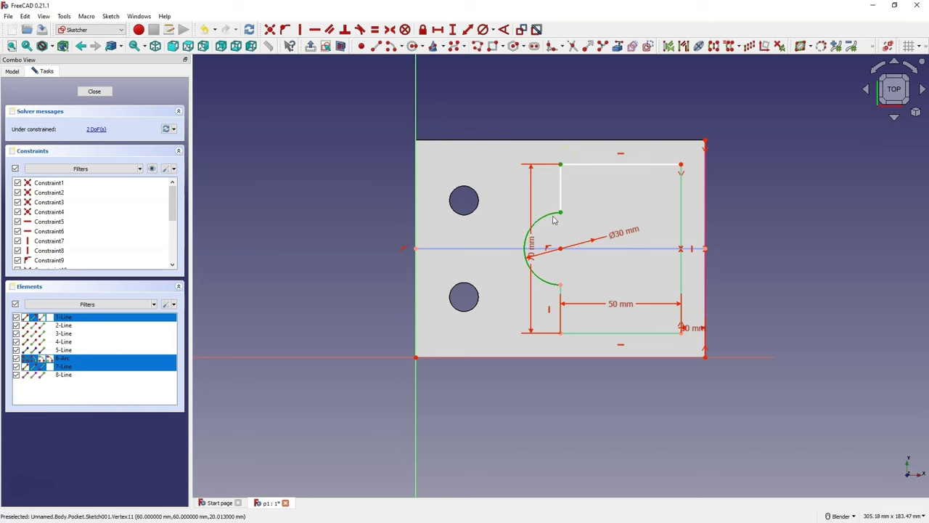
left_click(582, 183)
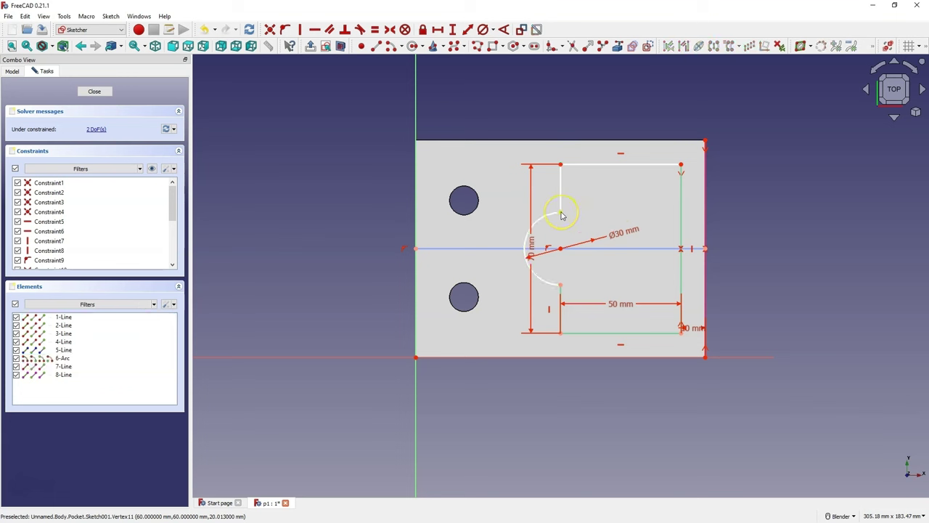
left_click_drag(562, 214, 565, 213)
left_click(555, 197)
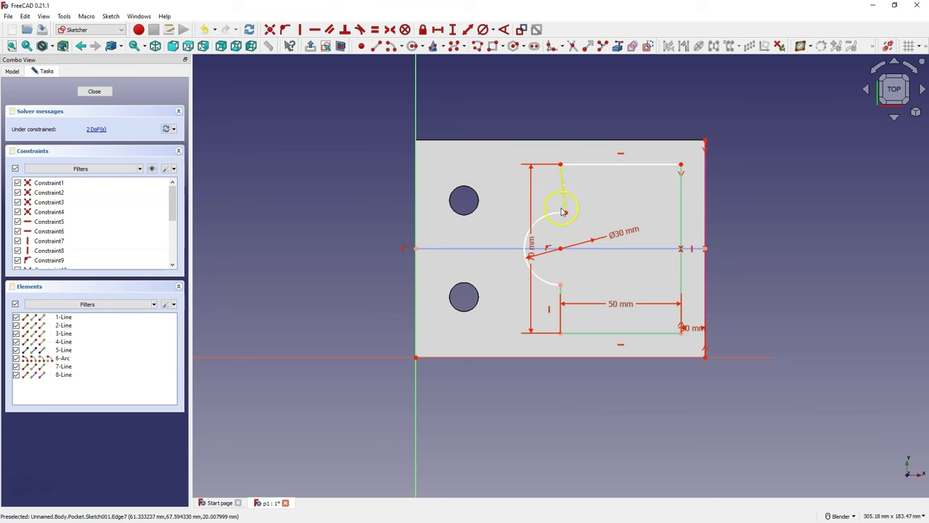
left_click(565, 191)
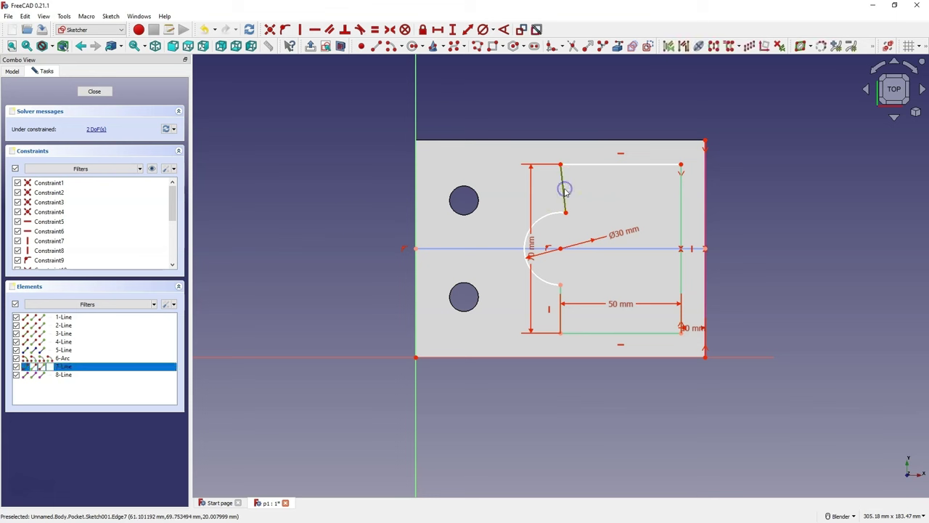
left_click(302, 32)
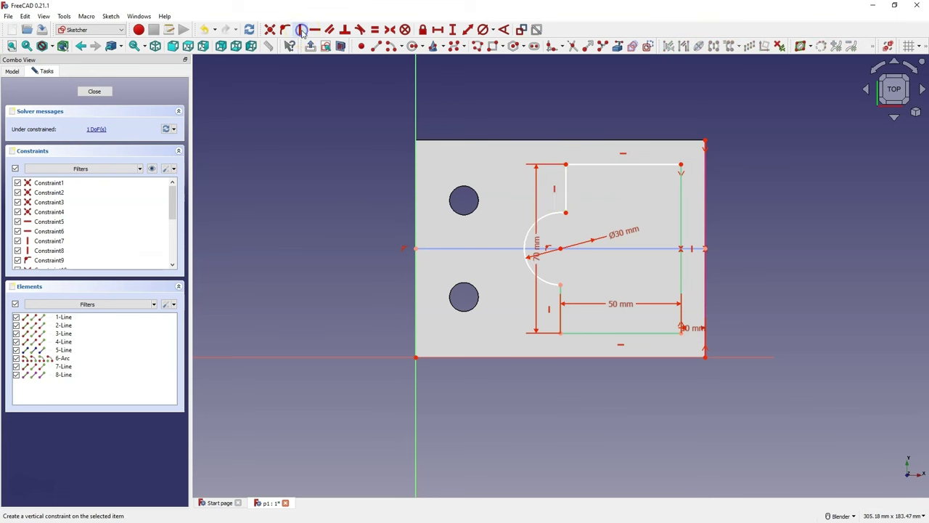
- Make the pocket sketch's top and bottom lines equal, then close the sketch
left_click(596, 164)
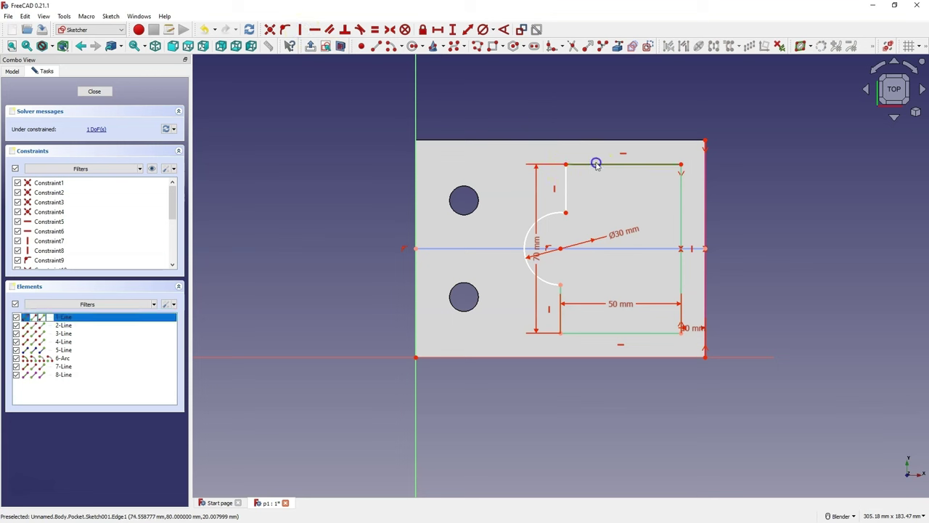
left_click(607, 334)
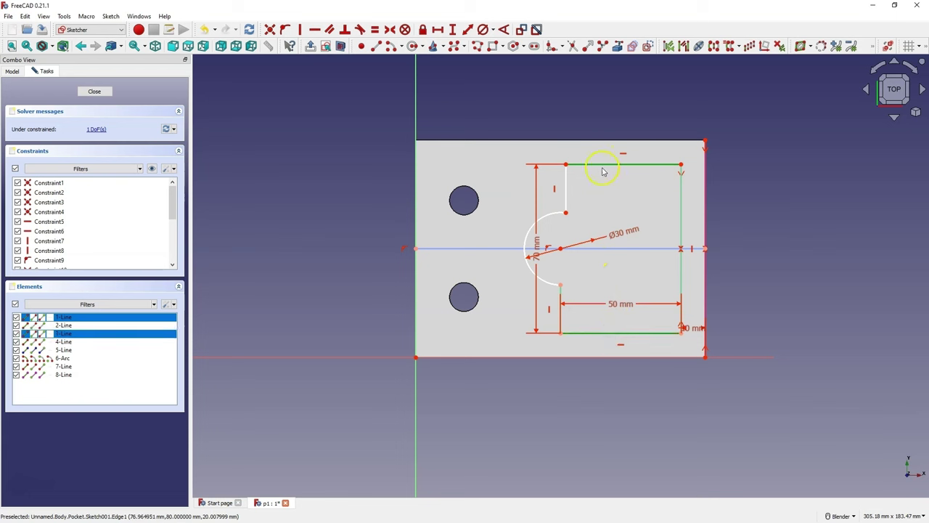
left_click(375, 29)
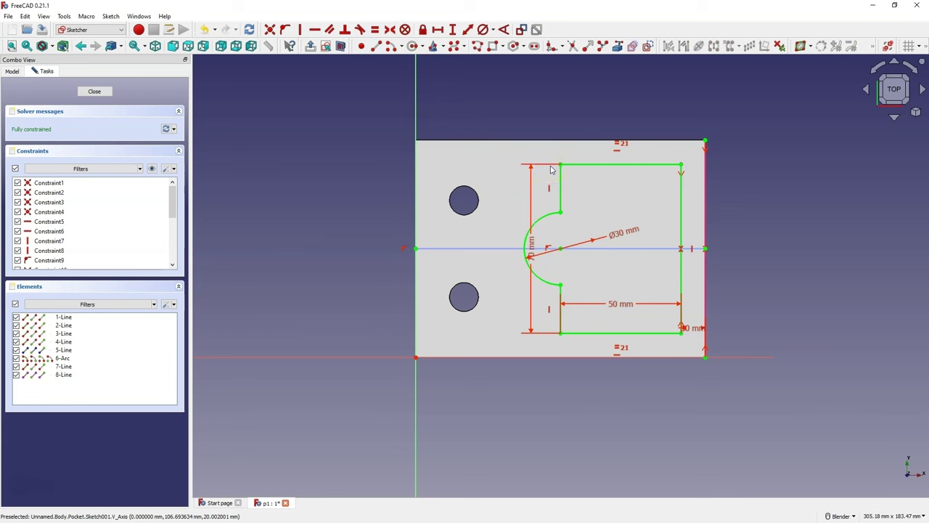
left_click(92, 94)
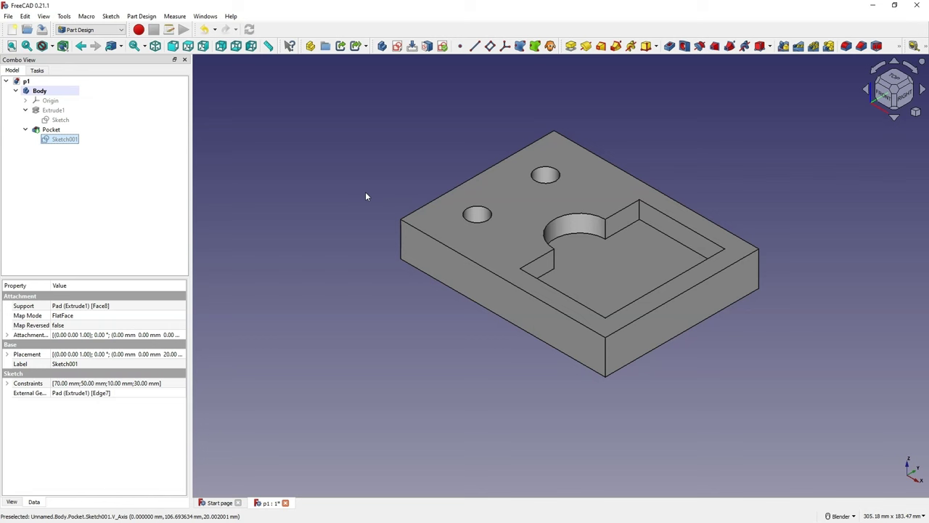
- Edit the plate's base Sketch from the Model tree
left_click(60, 121)
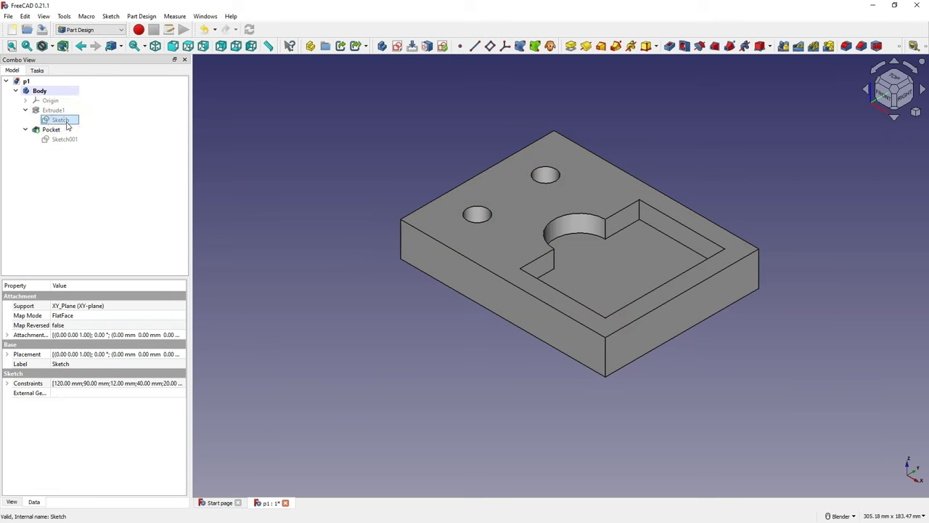
right_click(54, 115)
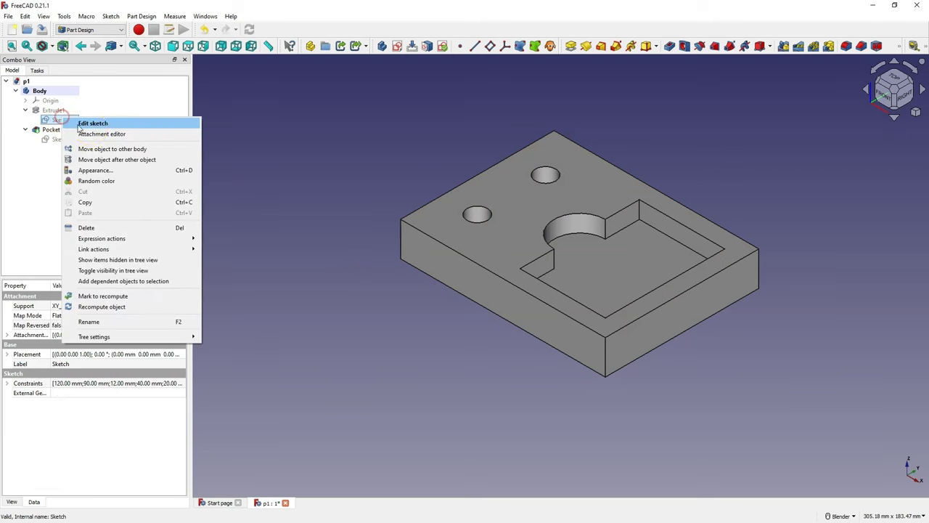
left_click(103, 124)
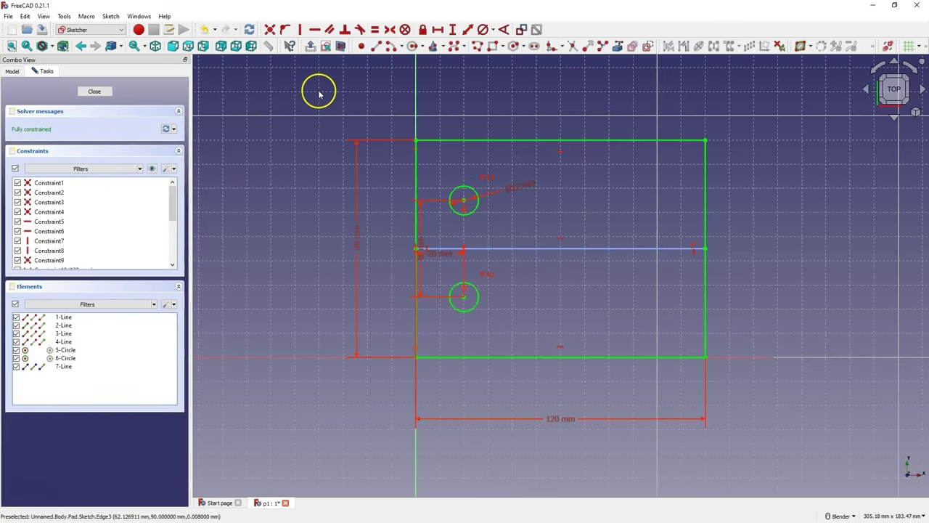
- Draw a circle on the outline's top edge and give it a 50 mm diameter
left_click(413, 47)
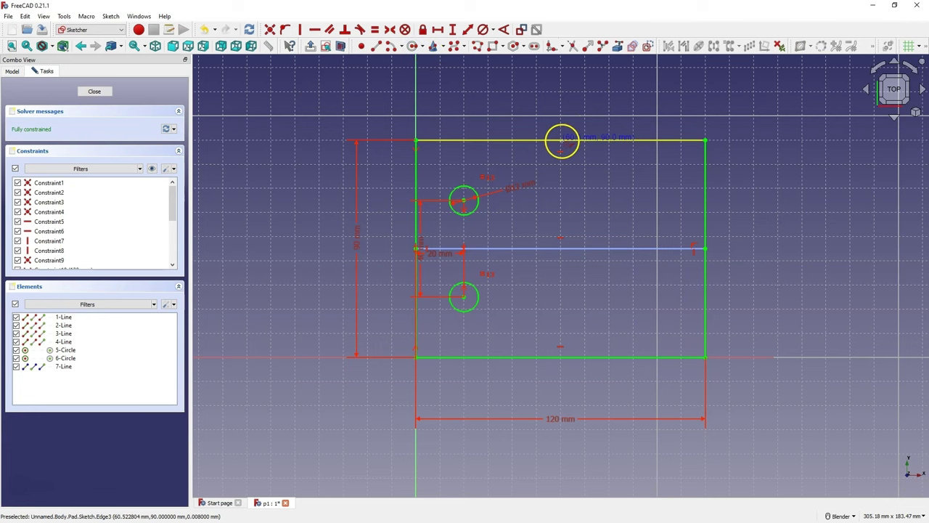
left_click(560, 140)
left_click(587, 197)
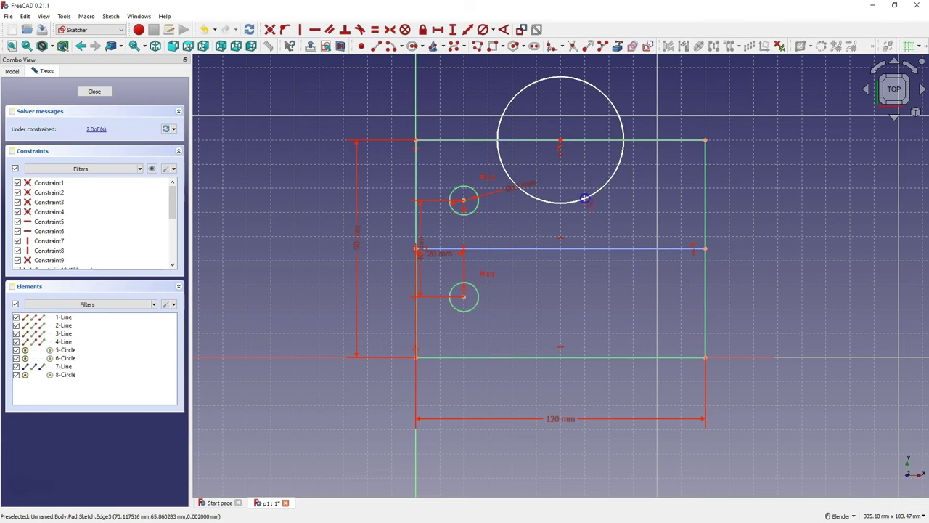
right_click(442, 99)
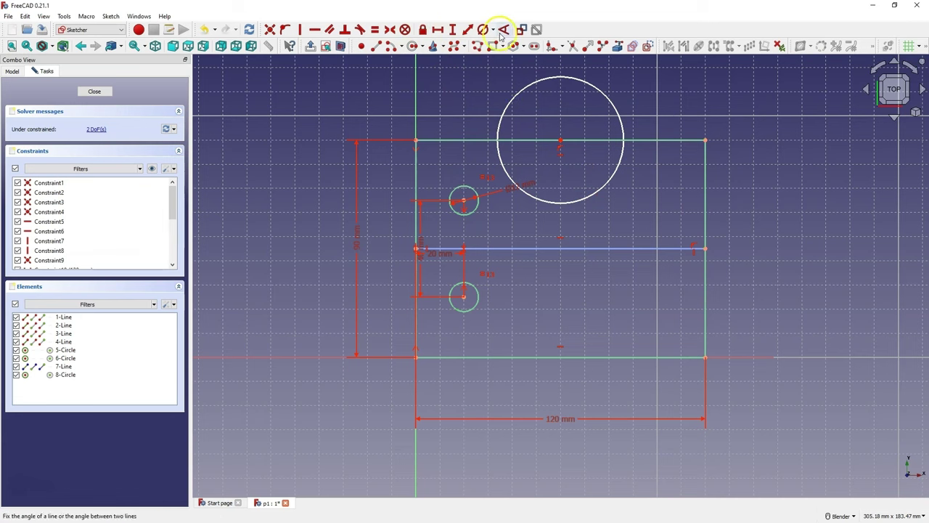
left_click(587, 81)
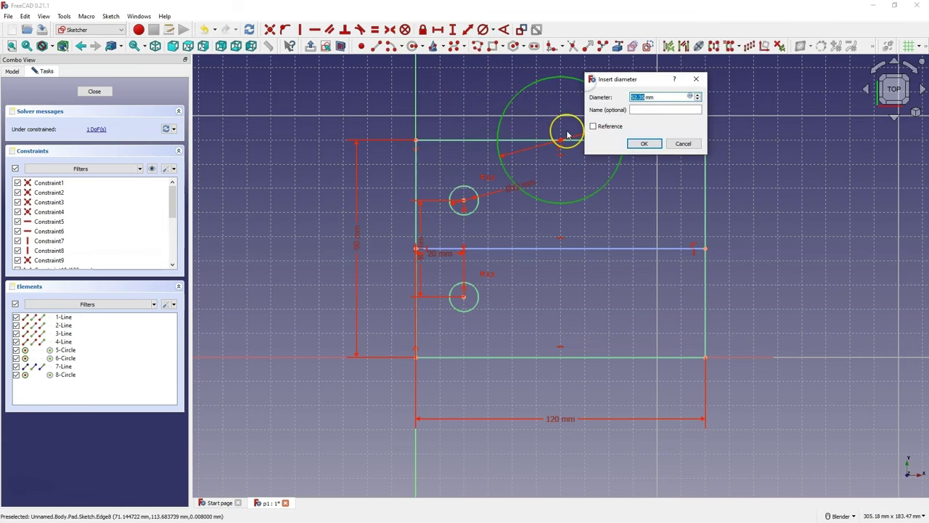
type("50")
key("Return")
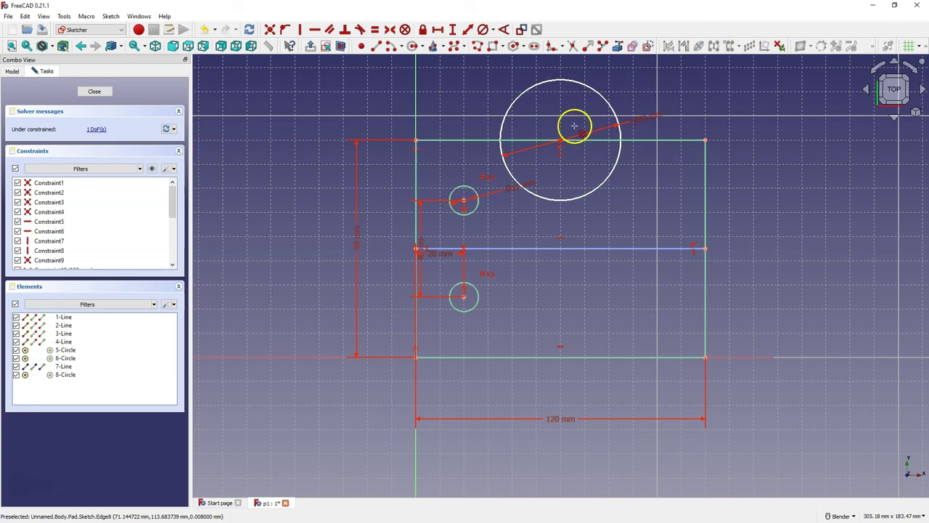
- Make the circle's centre symmetric between the two top corners
left_click(419, 140)
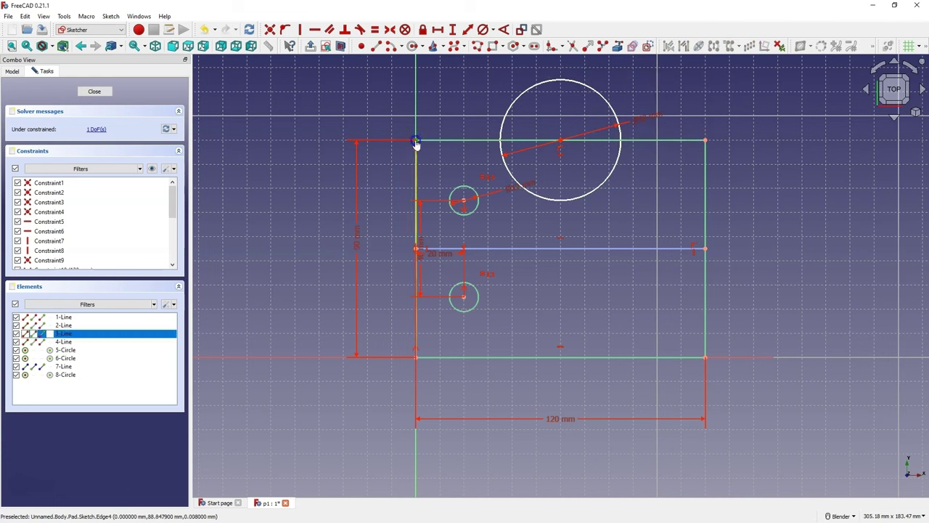
left_click(705, 142)
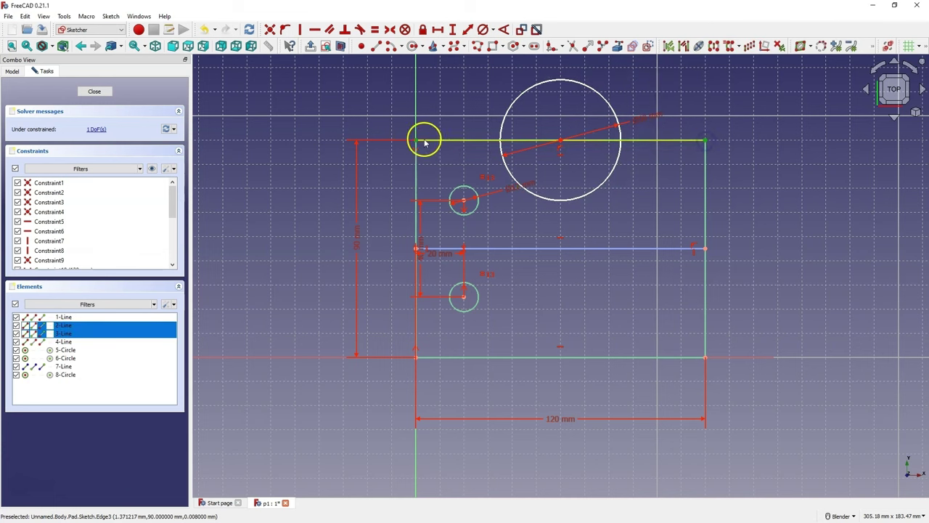
left_click(559, 141)
left_click(391, 29)
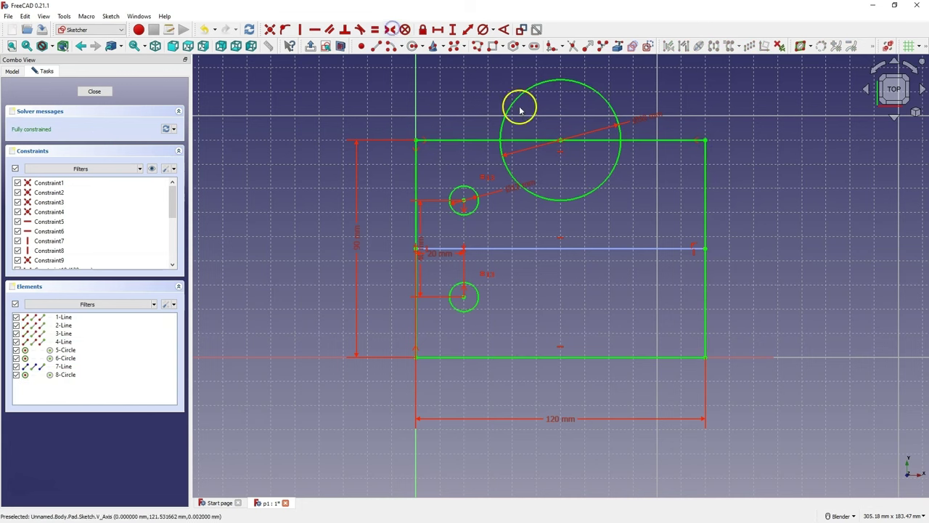
- Trim away the circle's lower half and the top edge piece inside it
left_click(573, 48)
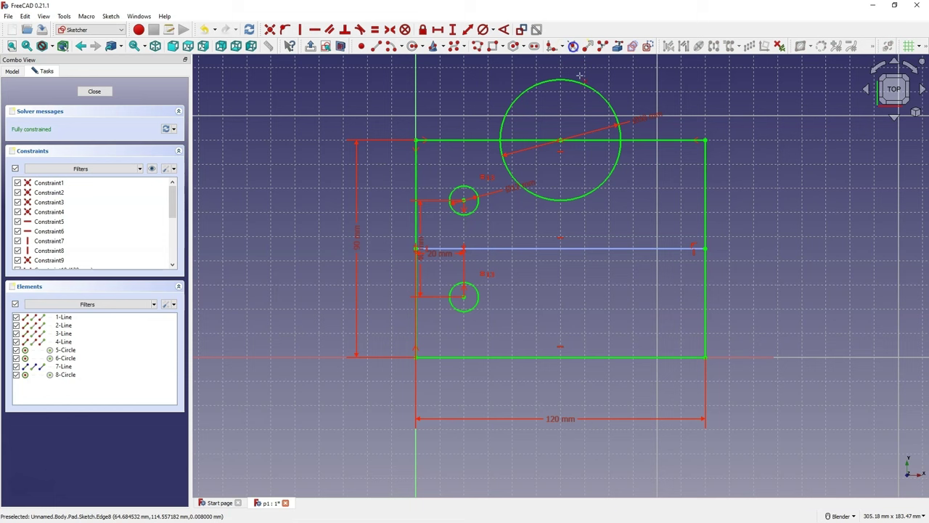
left_click(595, 187)
left_click(587, 140)
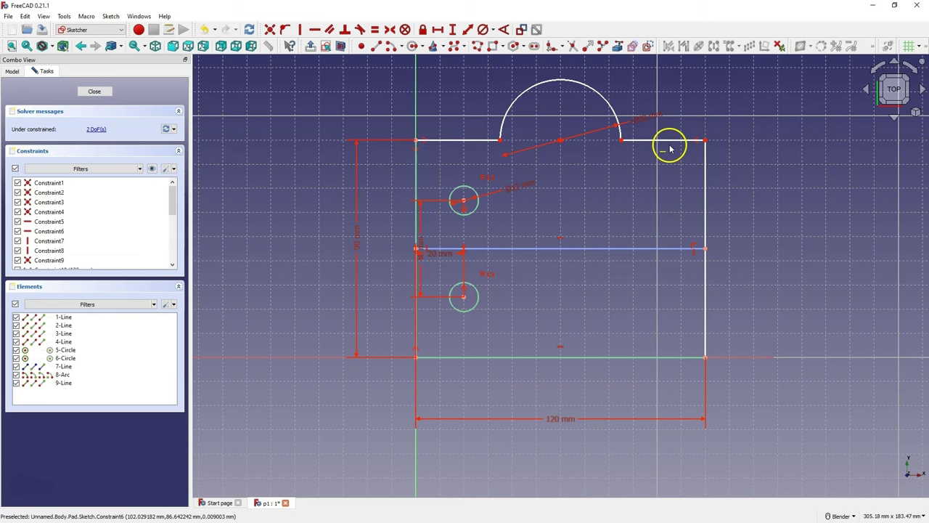
- Constrain the top edge segment left of the bump horizontal
left_click(463, 142)
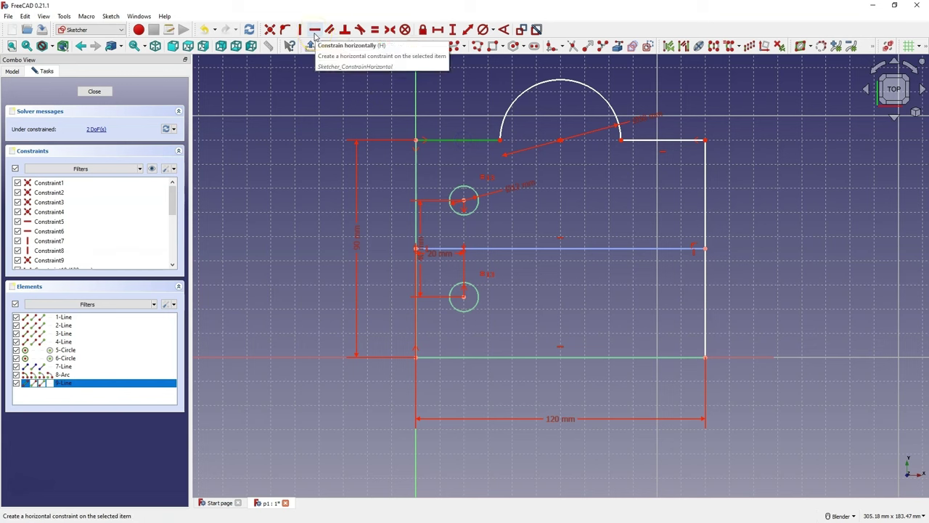
left_click(315, 31)
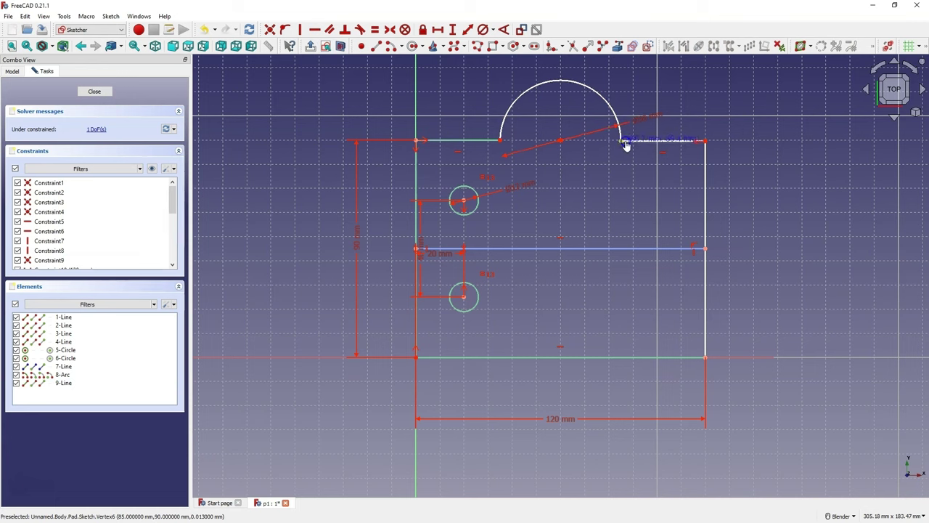
left_click_drag(625, 142, 622, 149)
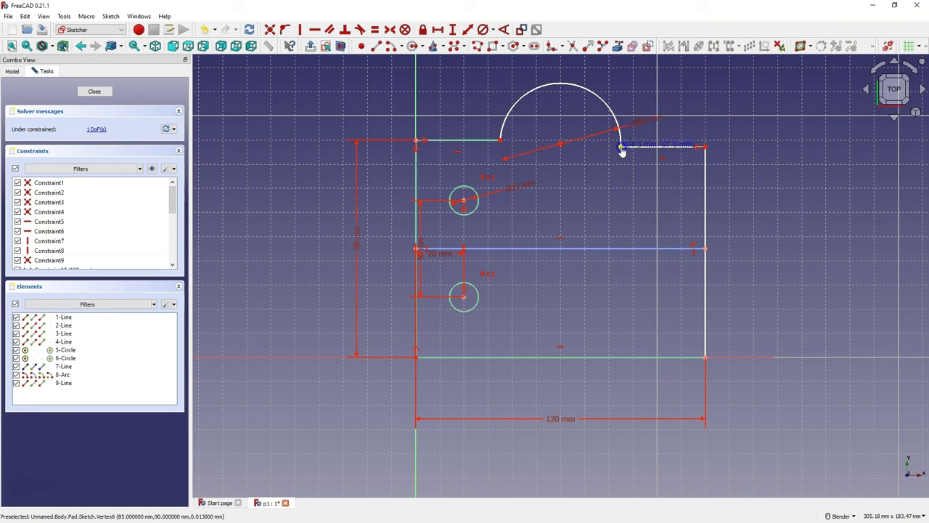
- Make the left and right vertical edges equal, then close the base sketch
left_click(418, 172)
left_click(705, 174)
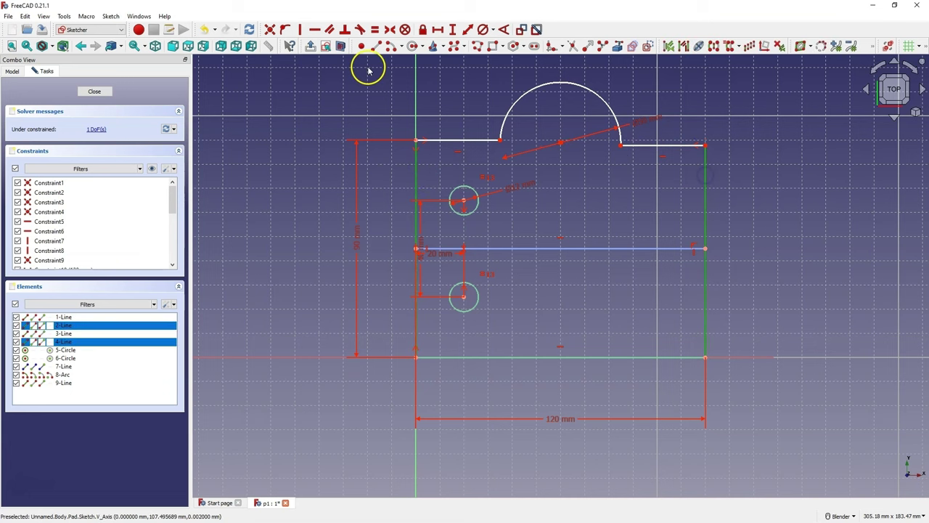
left_click(375, 34)
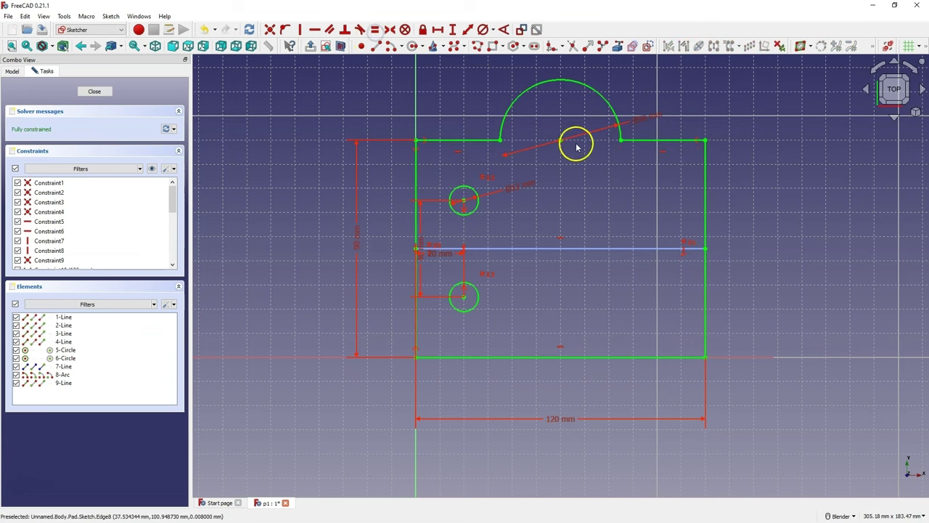
left_click(98, 91)
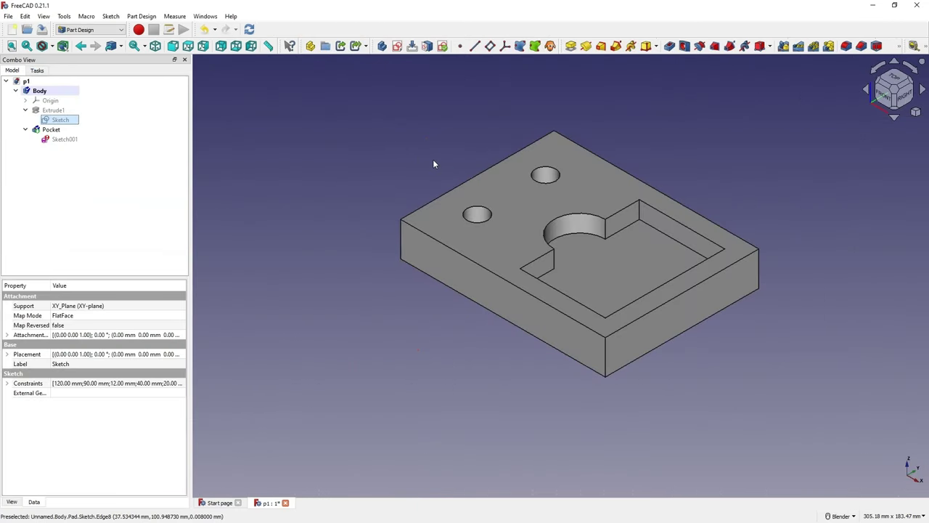
middle_click_drag(544, 201, 535, 225)
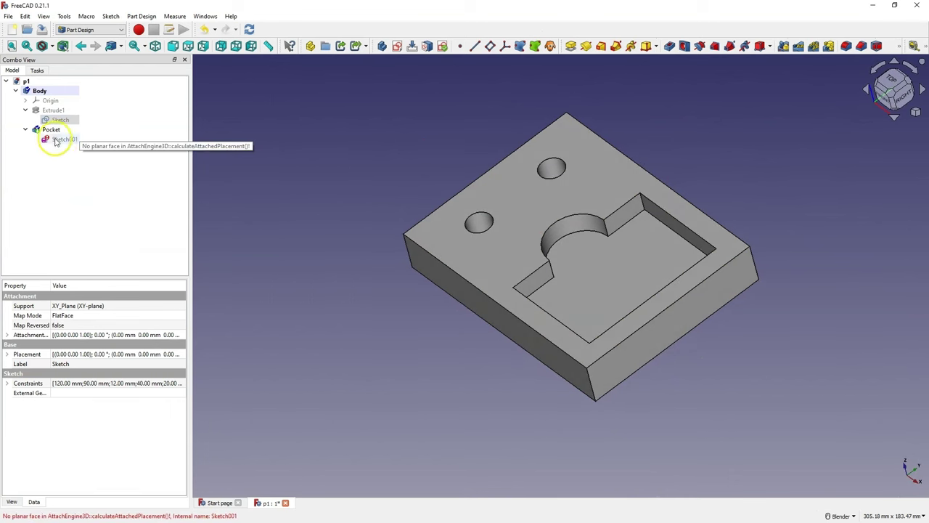
left_click(250, 29)
left_click(248, 28)
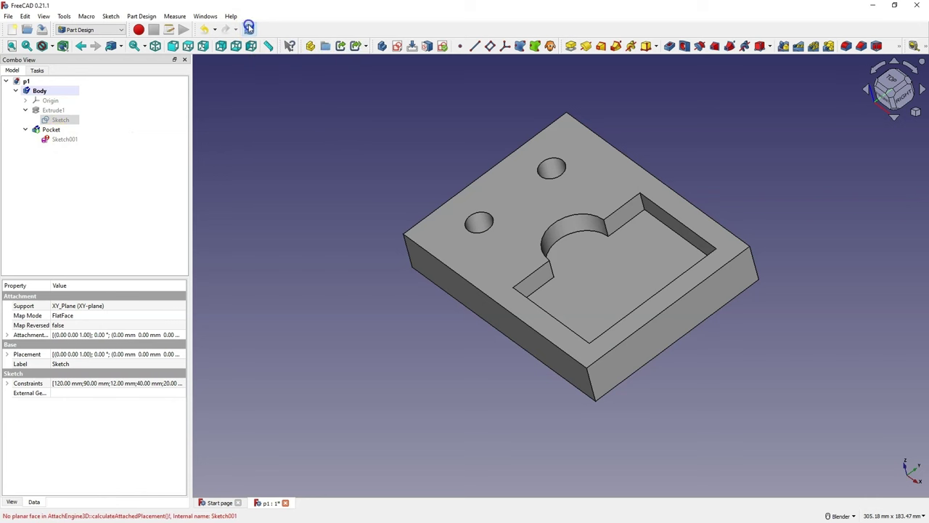
left_click(51, 129)
left_click(65, 139)
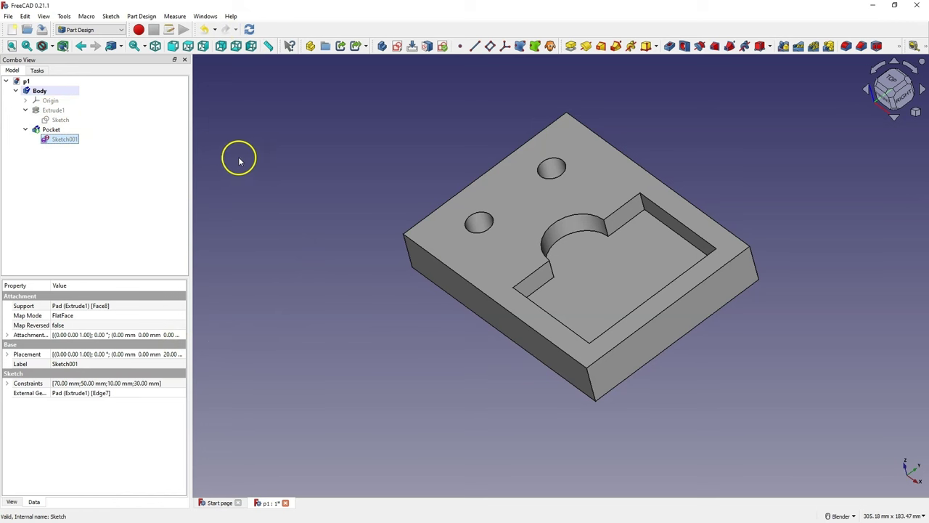
left_click(206, 29)
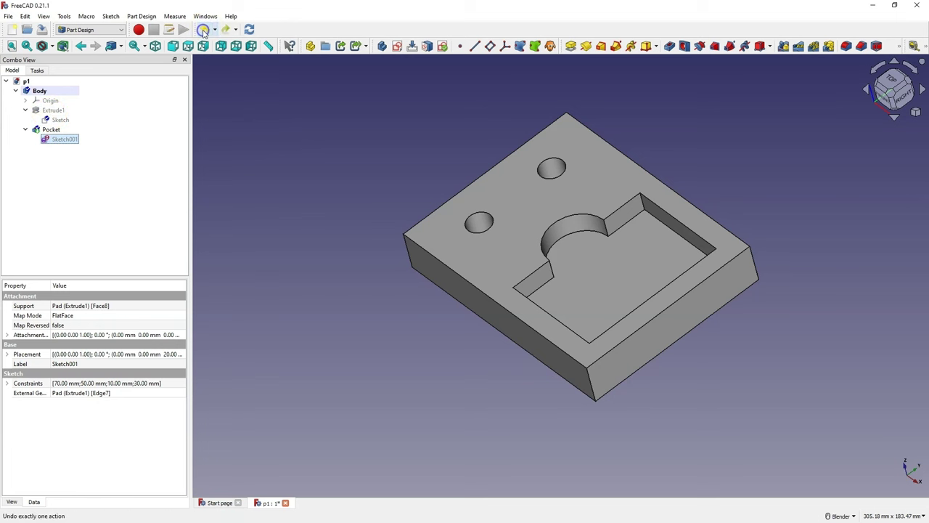
left_click(249, 29)
left_click(204, 29)
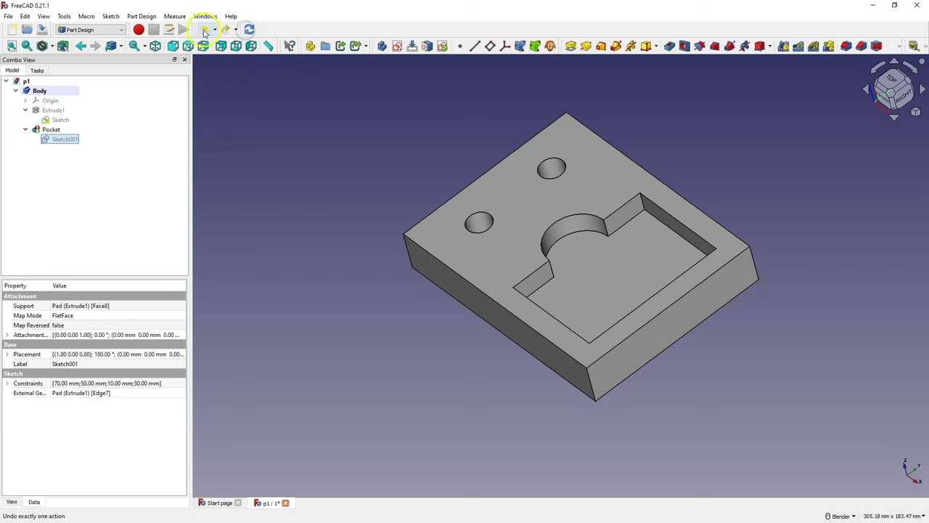
left_click(204, 29)
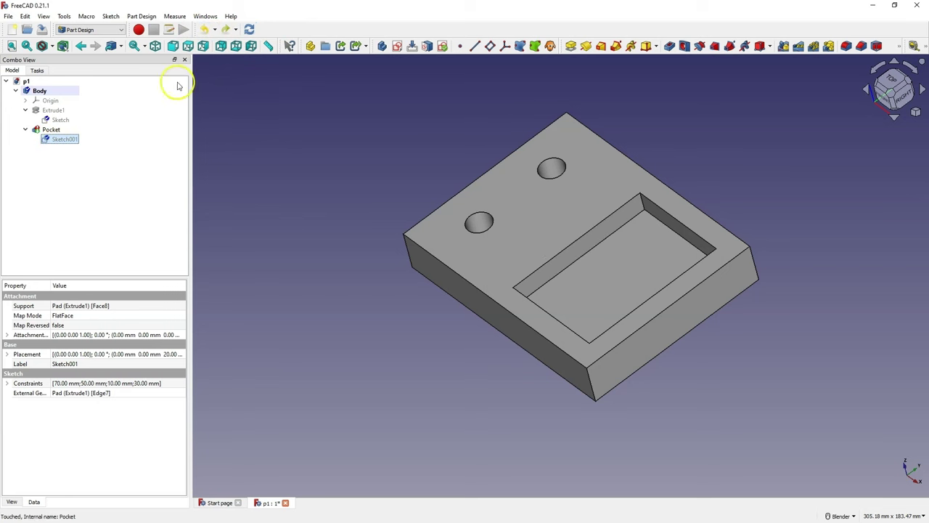
left_click_drag(61, 139, 57, 135)
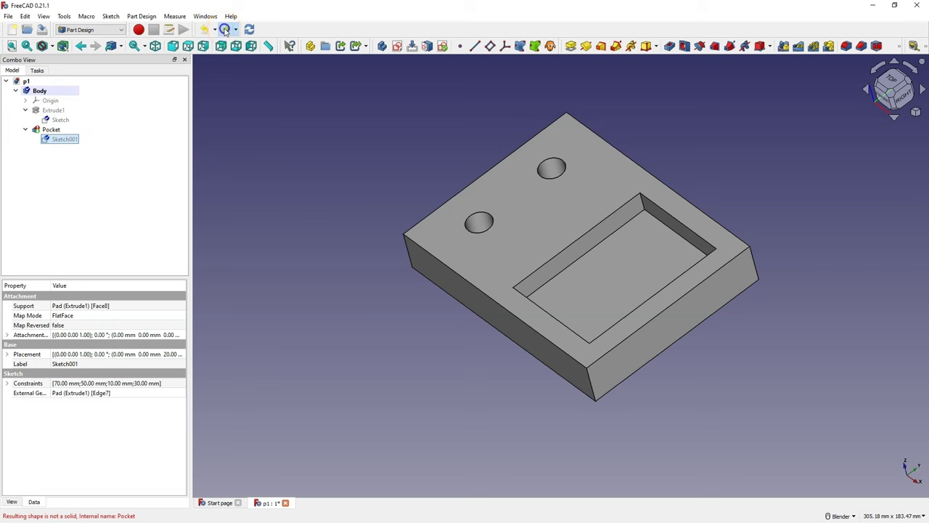
left_click(225, 29)
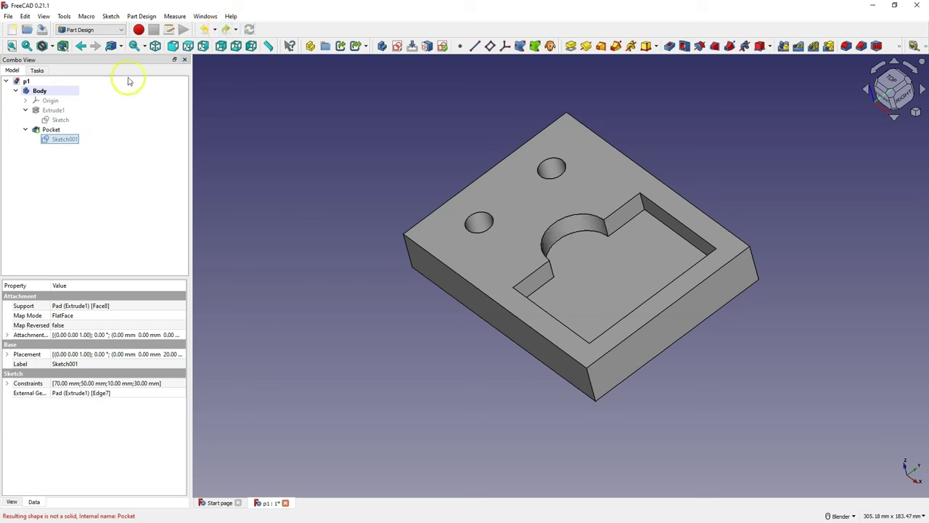
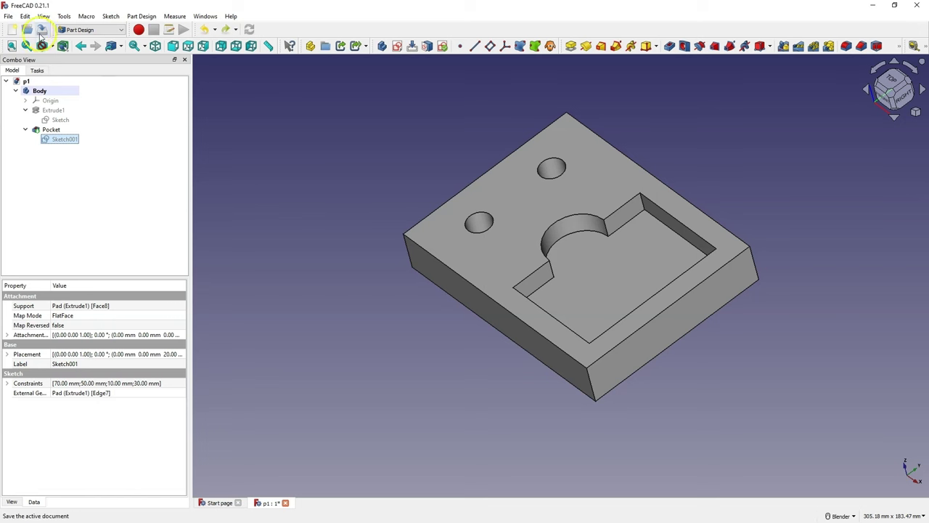
- Save part p1 and select the block's vertical outer corner edges, orbiting to reach the far side
left_click(41, 29)
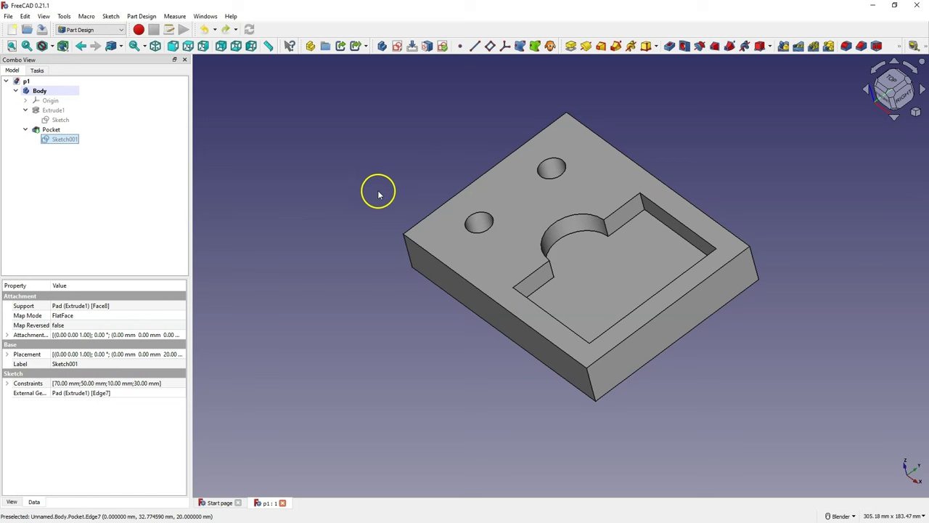
left_click(407, 253)
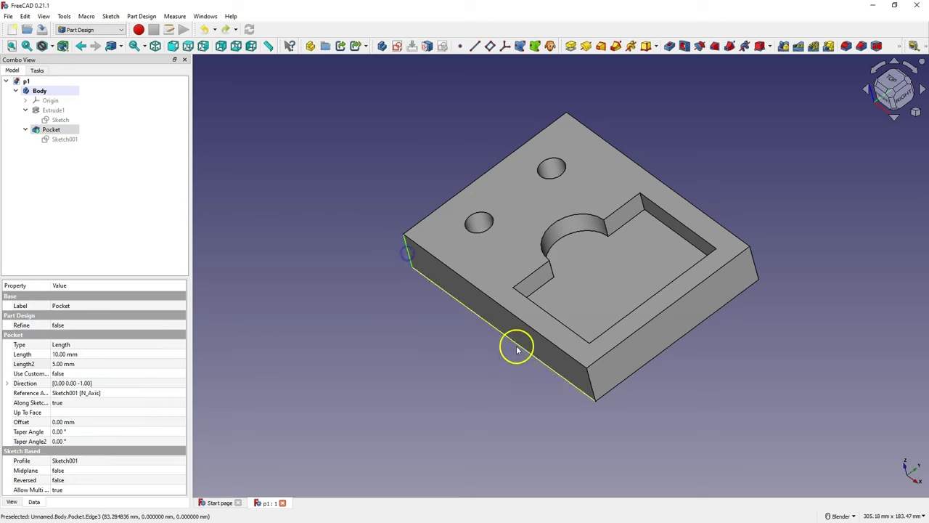
left_click(592, 390, "ctrl")
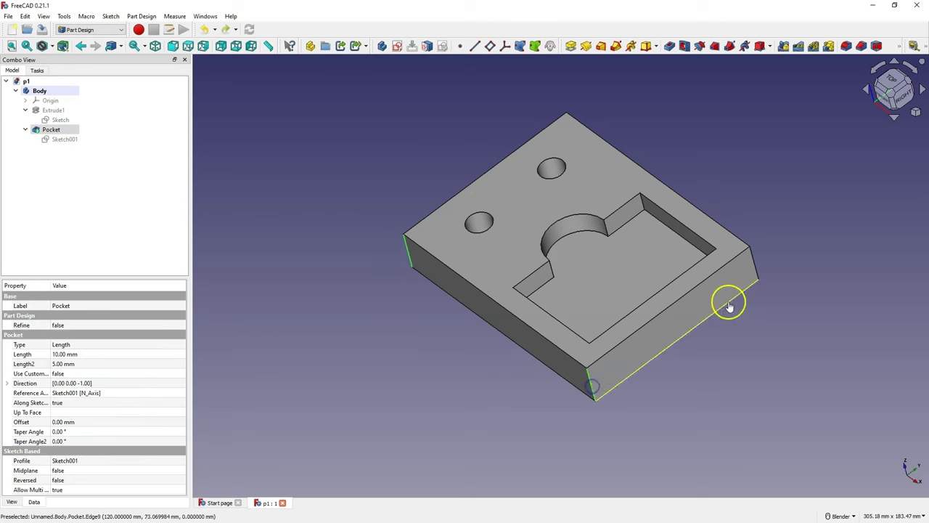
left_click(755, 264, "ctrl")
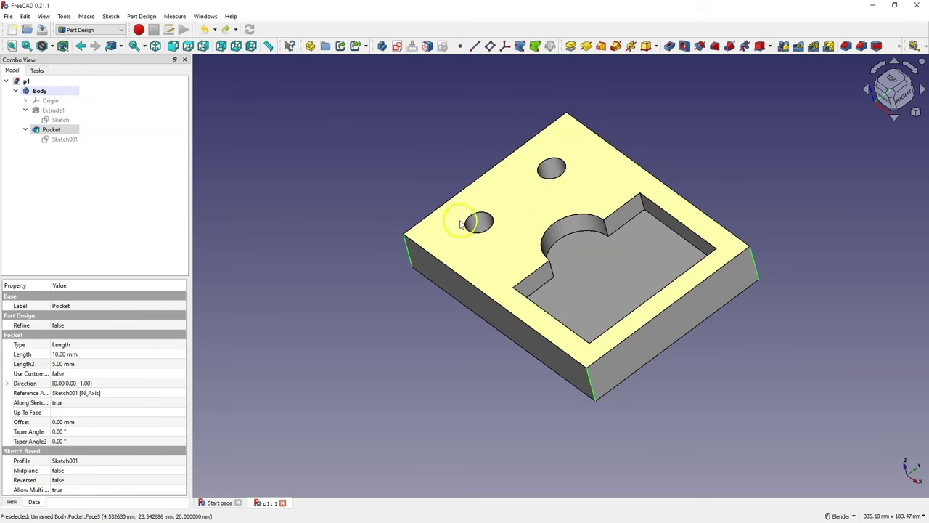
middle_click_drag(480, 369, 668, 353)
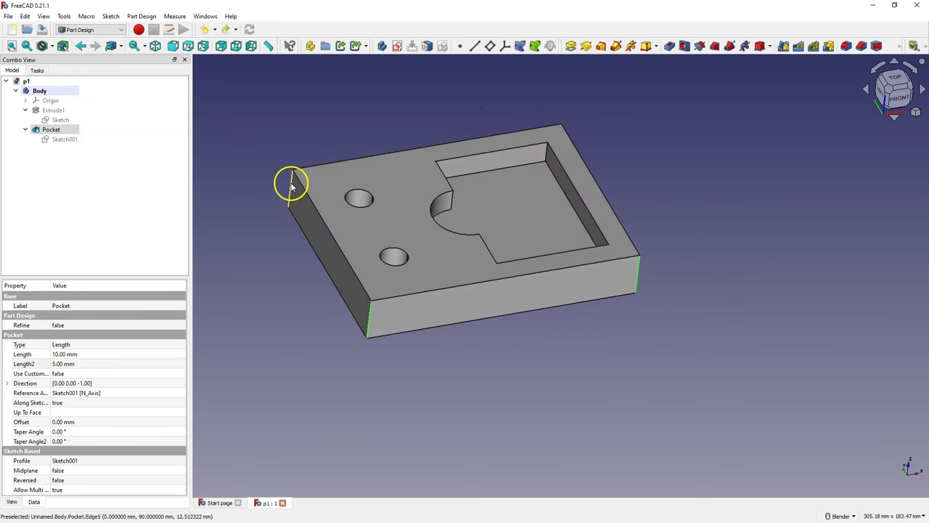
middle_click_drag(663, 276, 556, 286)
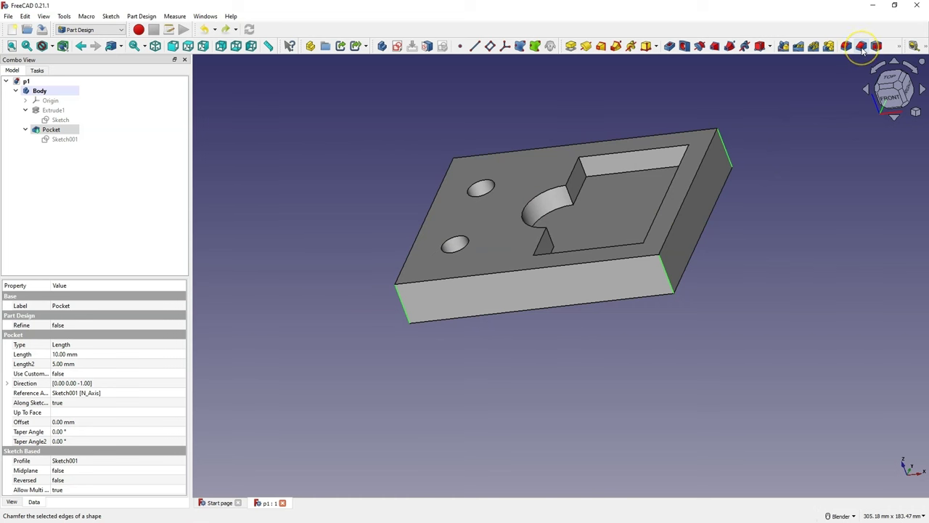
- Bevel the four selected vertical corner edges with a 5 mm equal-distance Chamfer
left_click(862, 46)
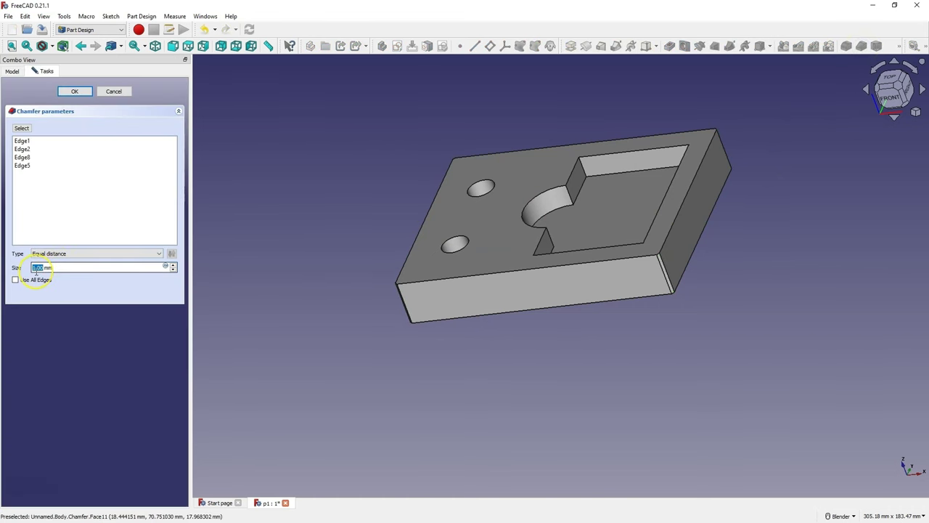
left_click(72, 294)
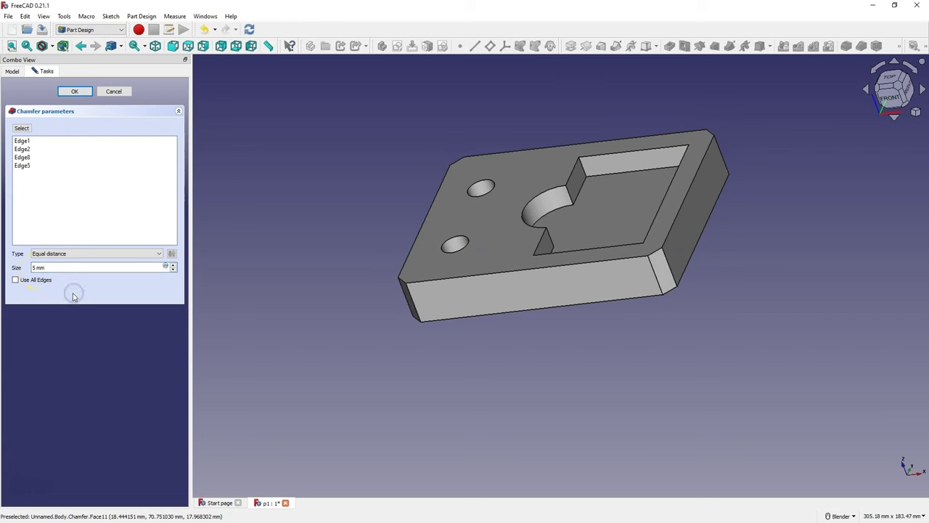
left_click(86, 91)
middle_click_drag(365, 187, 261, 137)
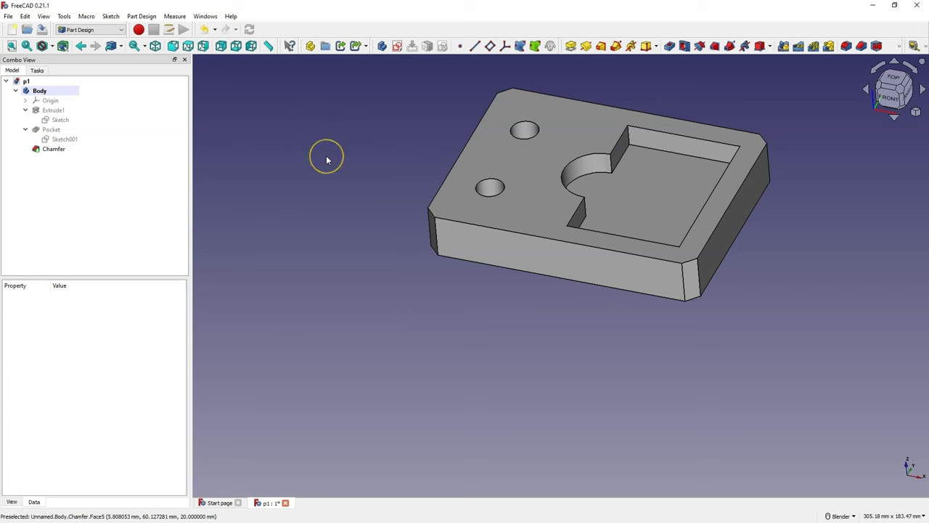
- Switch to Wireframe draw style and select the pocket's six vertical inner edges
left_click(53, 47)
left_click(63, 81)
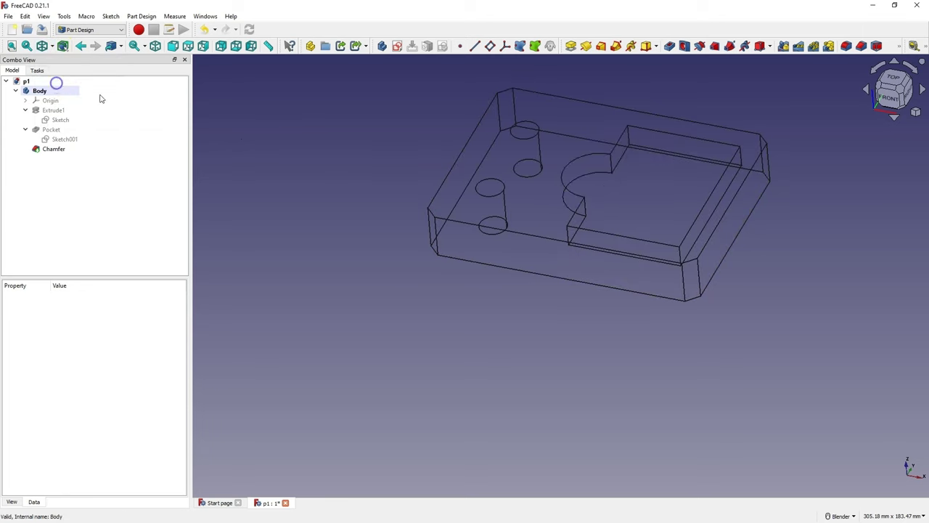
left_click(628, 136)
left_click(610, 164, "ctrl")
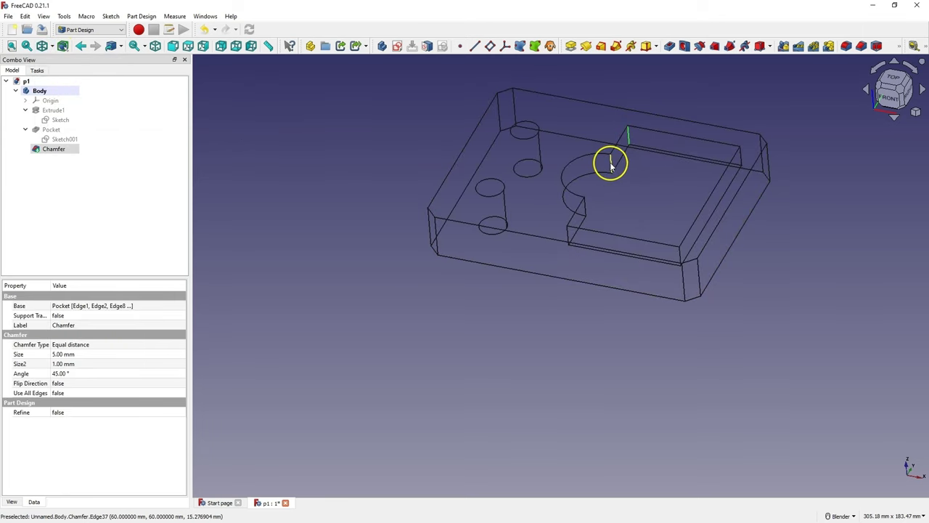
left_click(584, 207, "ctrl")
left_click(569, 234, "ctrl")
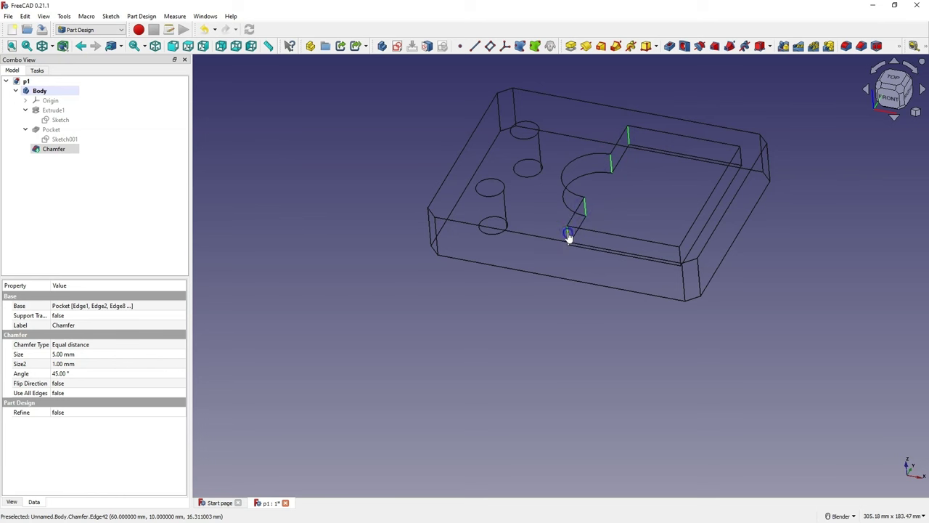
left_click(680, 254, "ctrl")
left_click(741, 155, "ctrl")
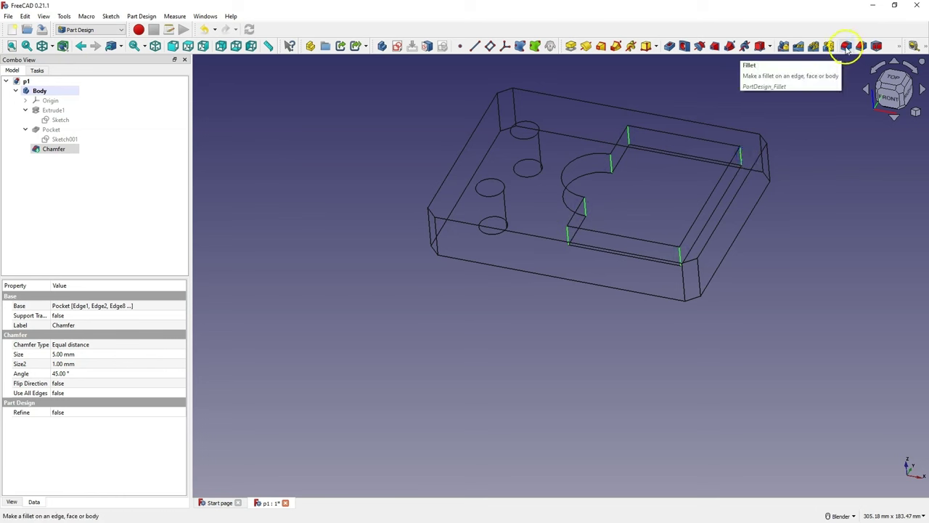
- Fillet the six pocket edges with a 5 mm radius and restore the As is draw style
left_click(846, 47)
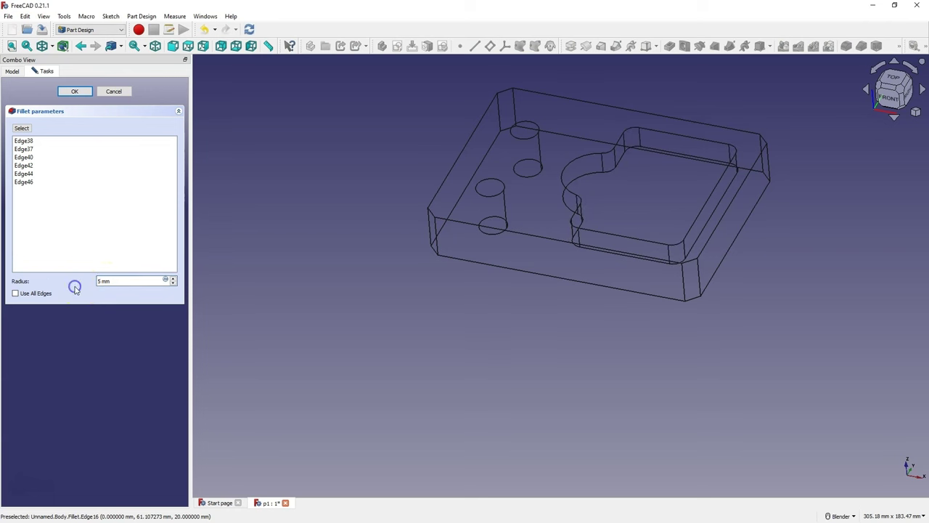
left_click(76, 92)
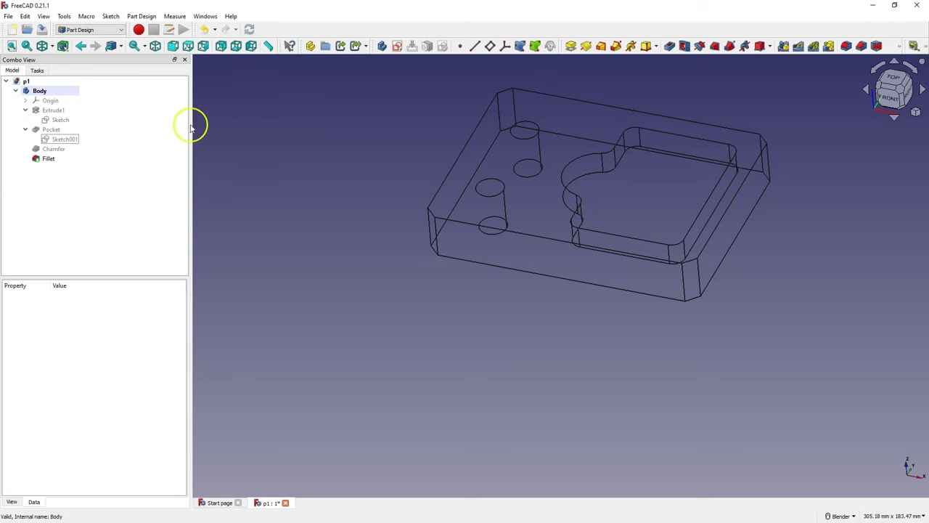
left_click(53, 46)
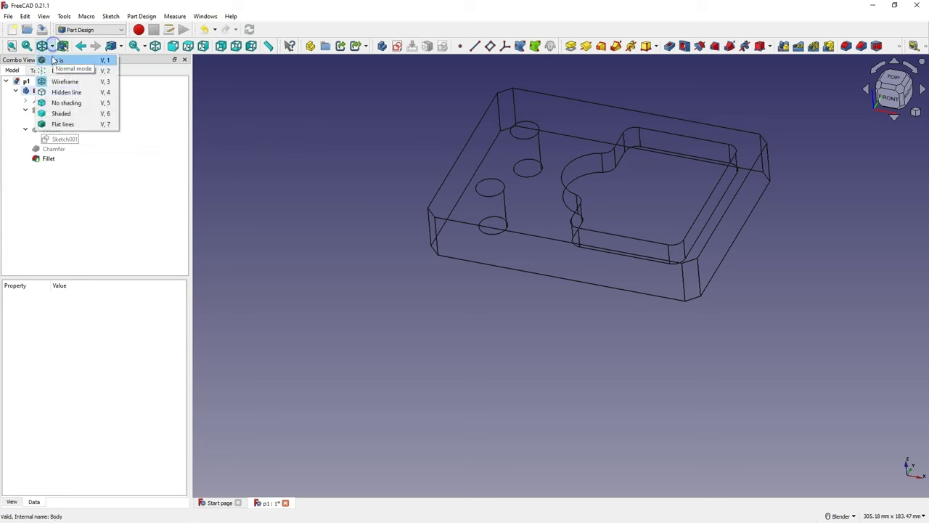
left_click(56, 61)
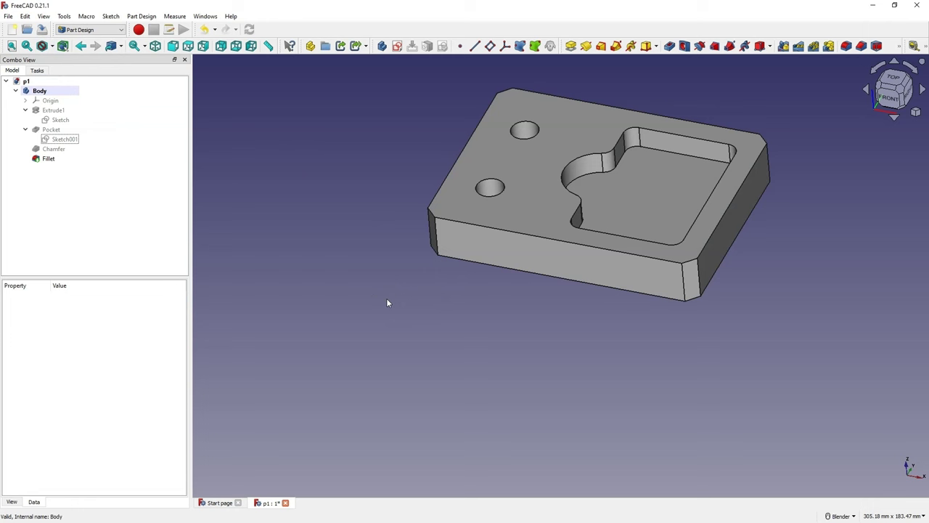
left_click(528, 160)
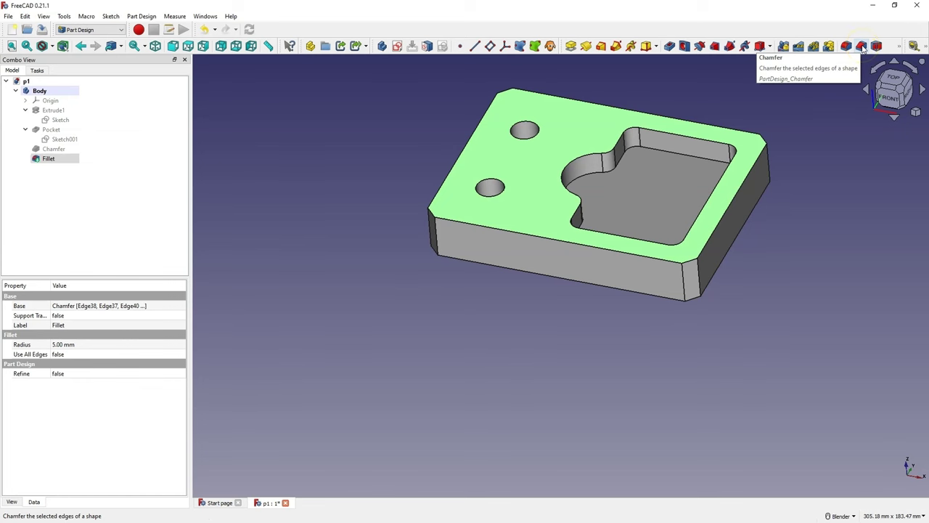
left_click(861, 45)
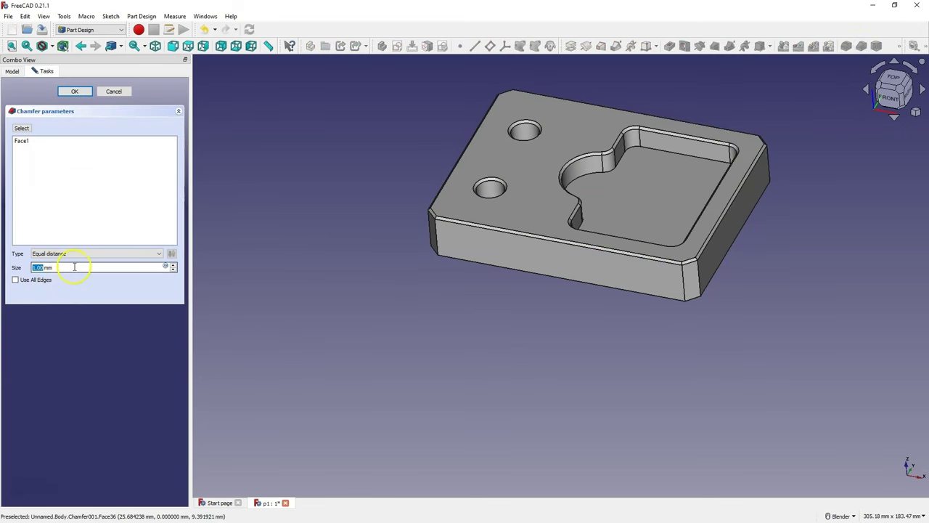
left_click(77, 90)
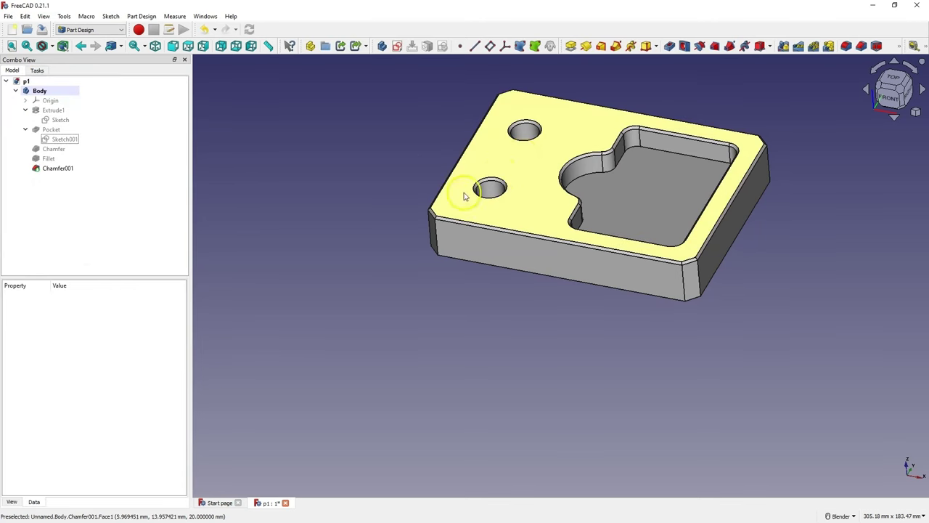
left_click(307, 213)
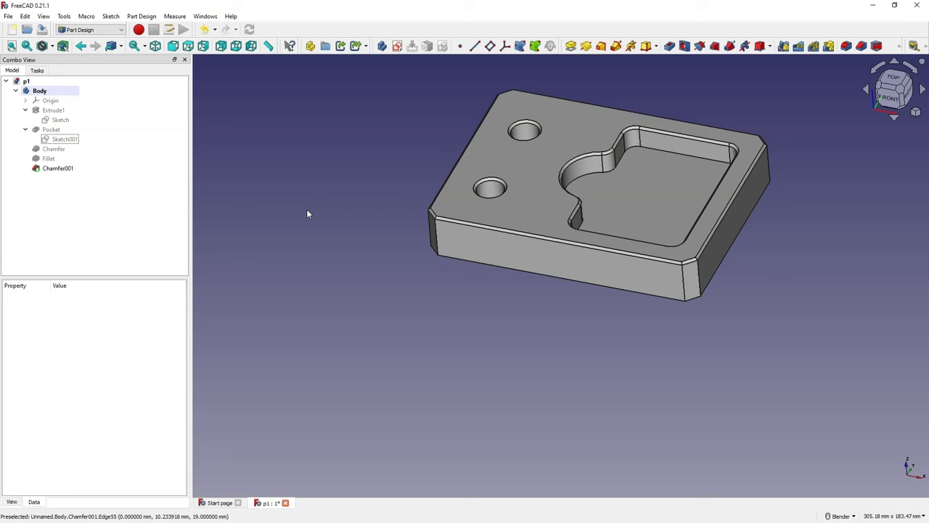
- Select Chamfer001 in the tree and give it a random colour, showing dark green
left_click(313, 212)
left_click(66, 93)
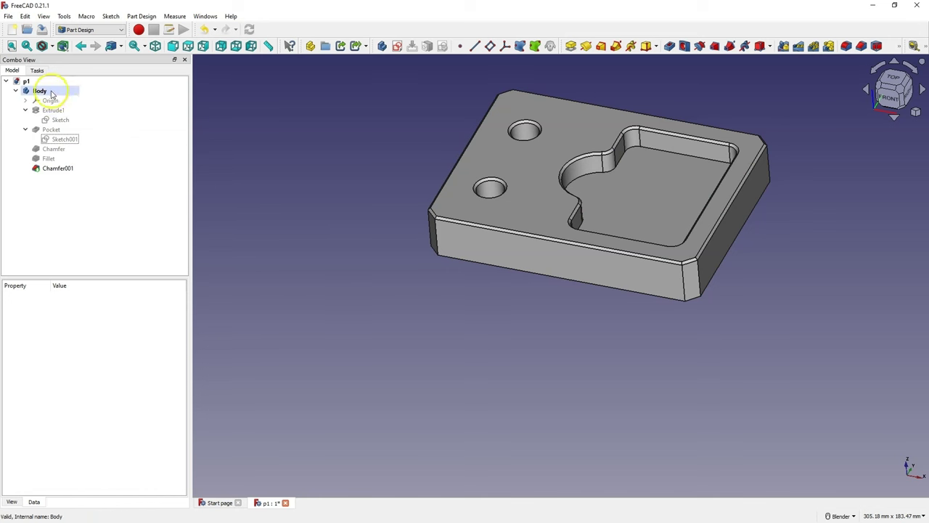
left_click(42, 93)
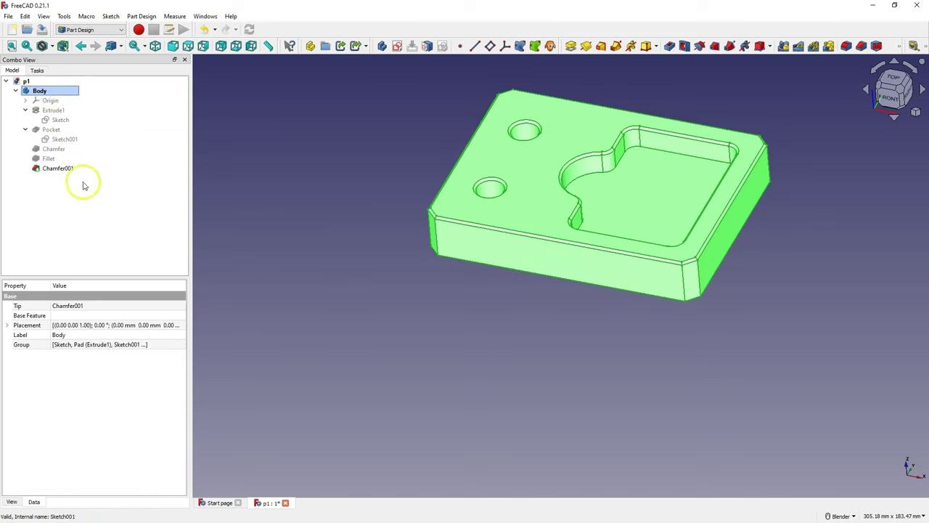
left_click(50, 169)
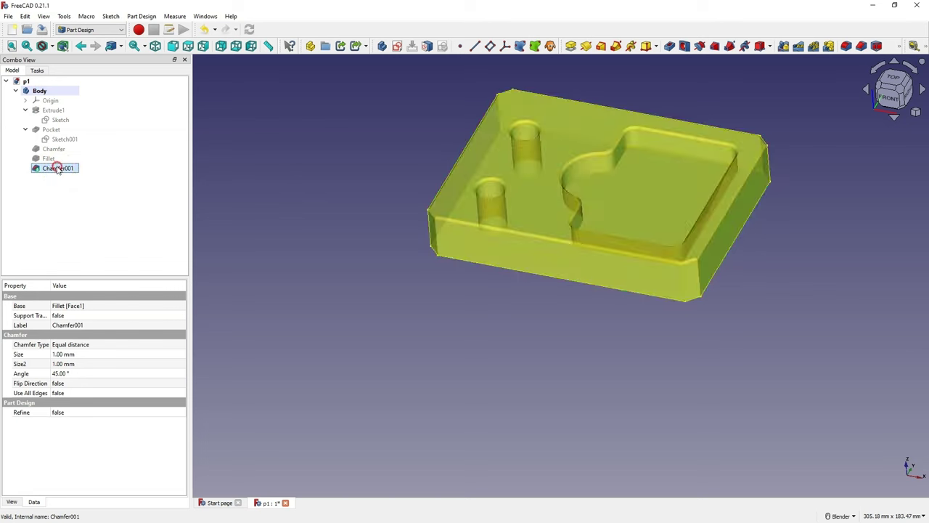
right_click(58, 167)
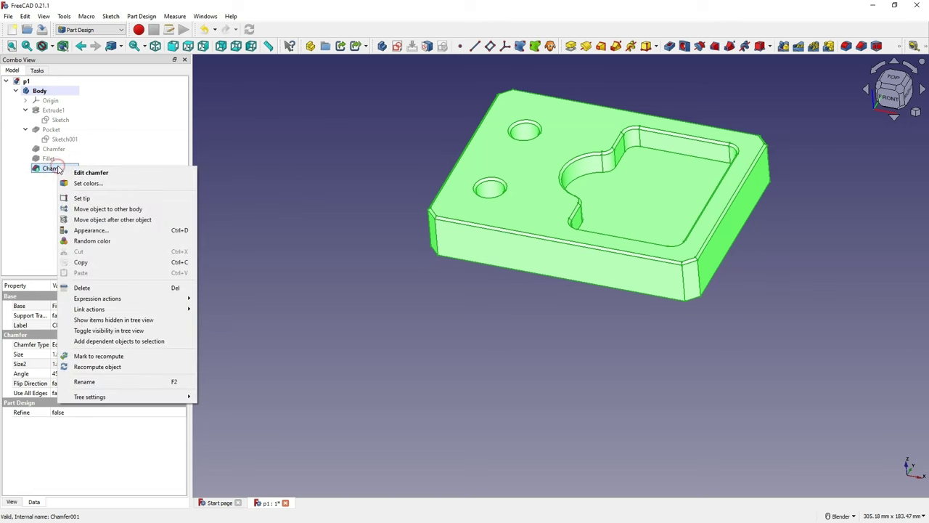
left_click(107, 242)
left_click(338, 127)
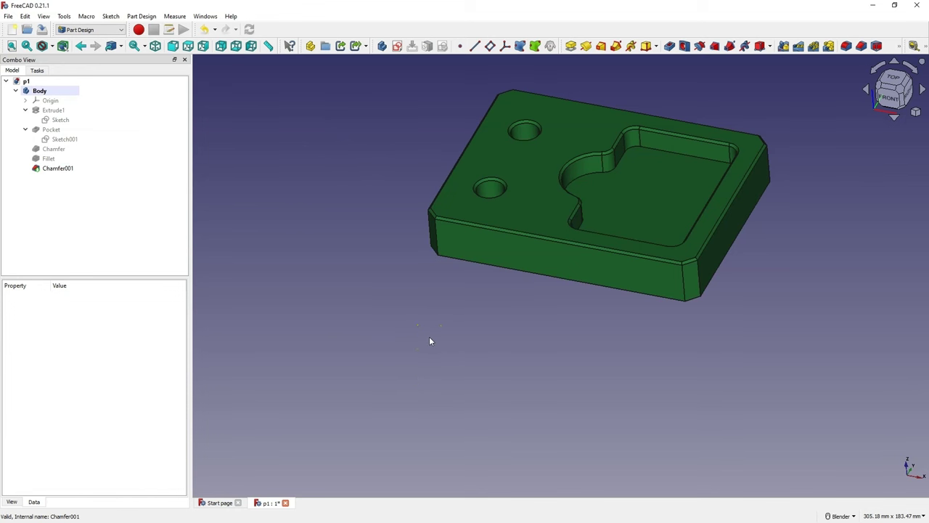
- Apply another random colour to Chamfer001, then return the part to plain grey
right_click(51, 168)
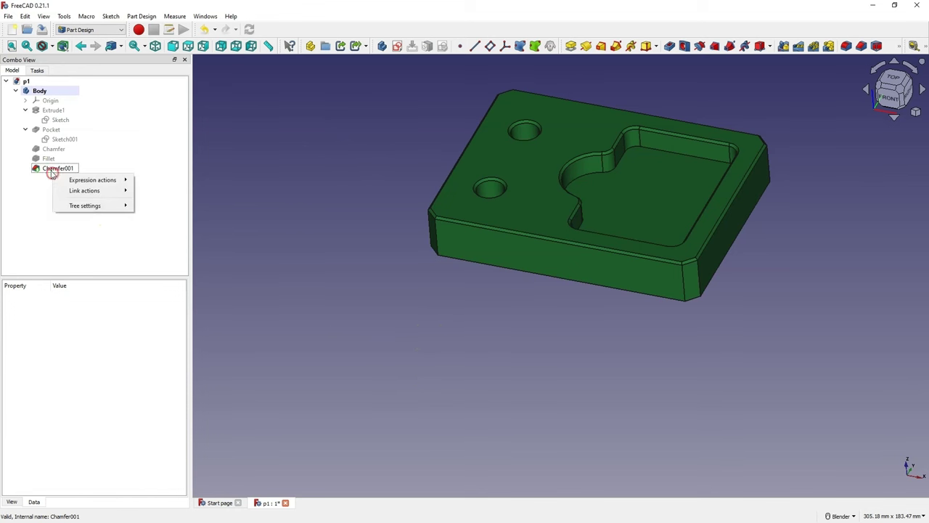
left_click(75, 243)
left_click(237, 460)
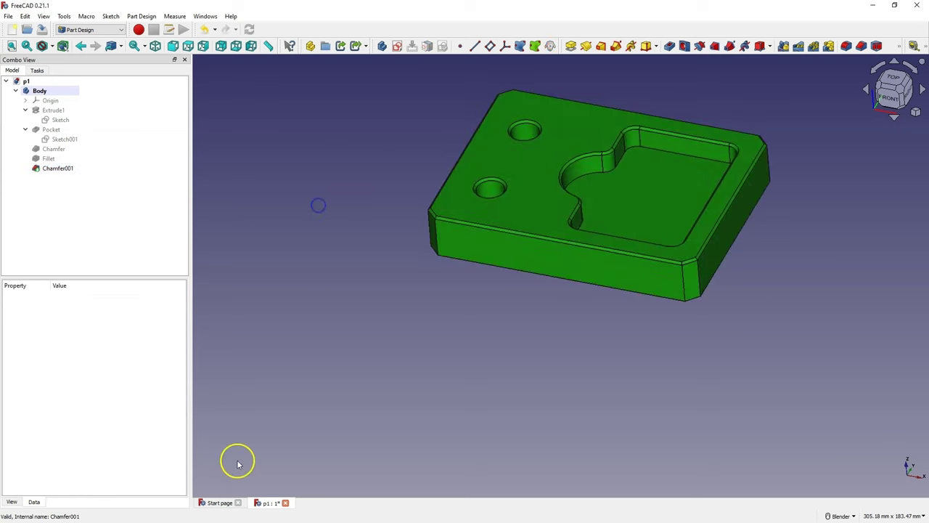
left_click(63, 167)
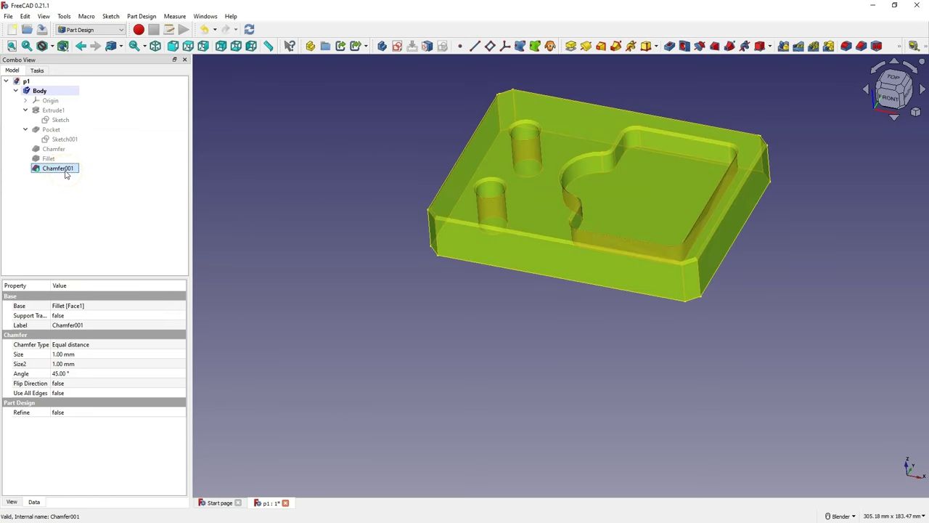
right_click(65, 173)
left_click(104, 244)
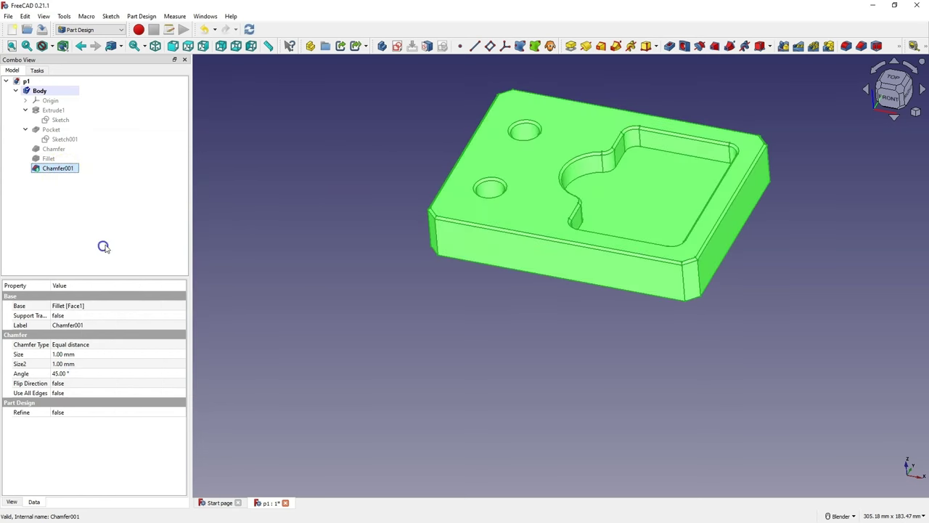
left_click(313, 255)
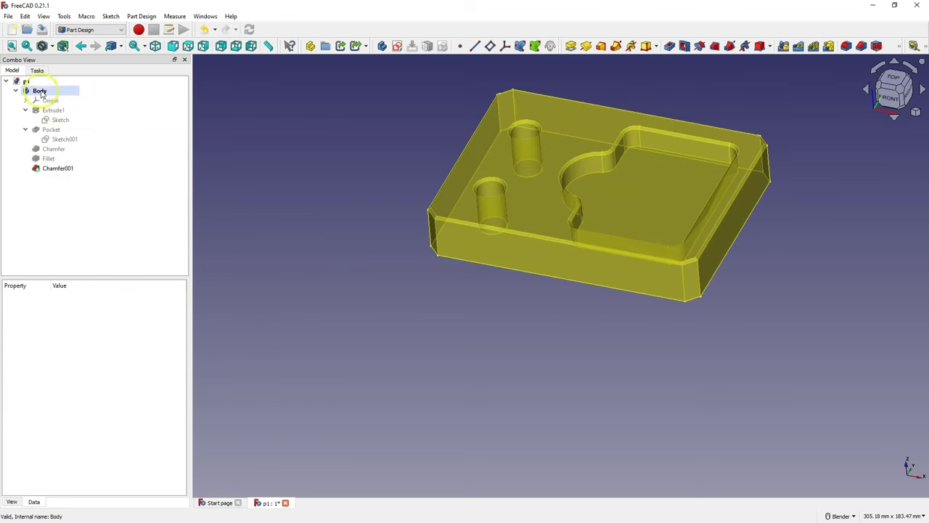
- Give the Body a light cyan shape colour and transparency 52 in Display properties
right_click(39, 91)
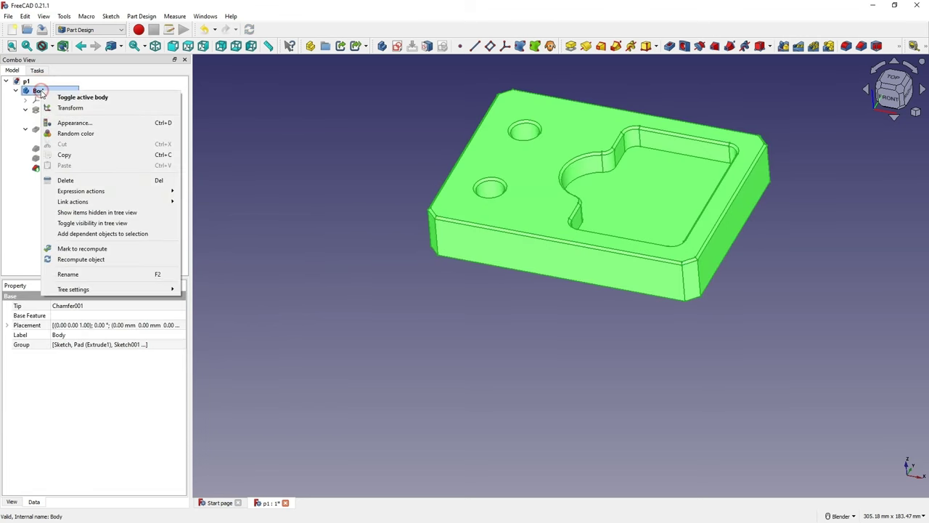
left_click(90, 123)
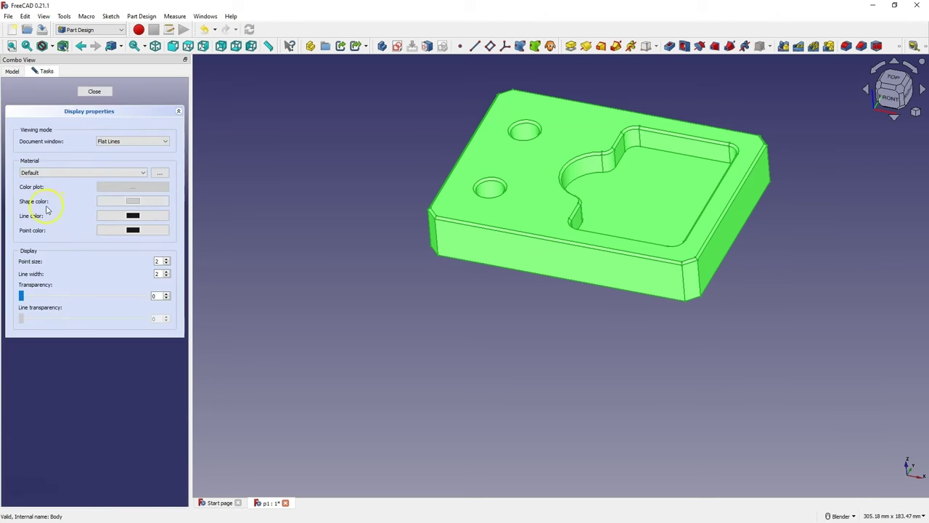
left_click(131, 202)
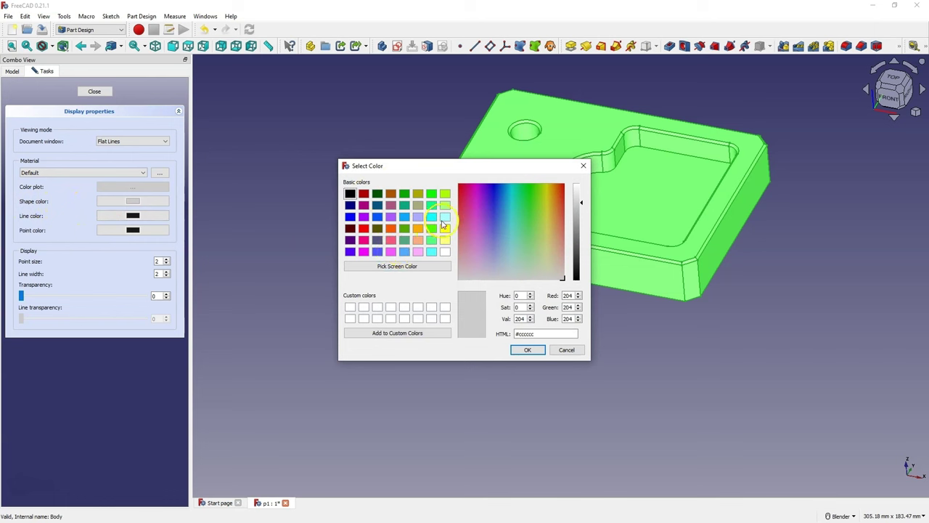
left_click(443, 217)
left_click(529, 350)
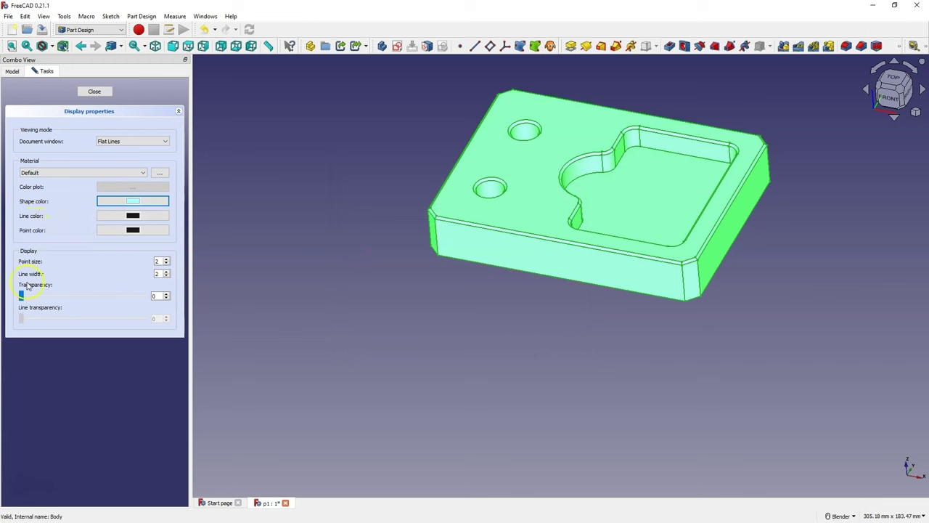
left_click_drag(22, 296, 86, 294)
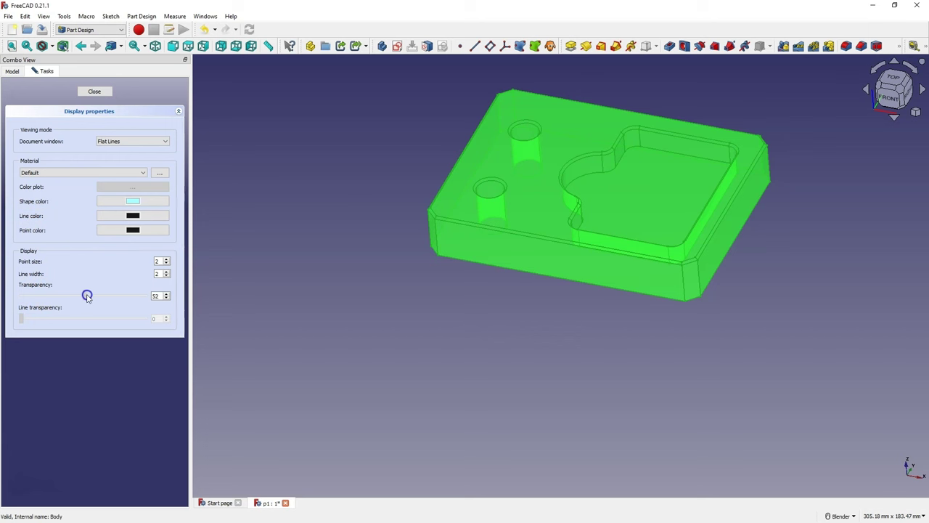
- Close Display properties and show the translucent block in the isometric view
left_click(100, 91)
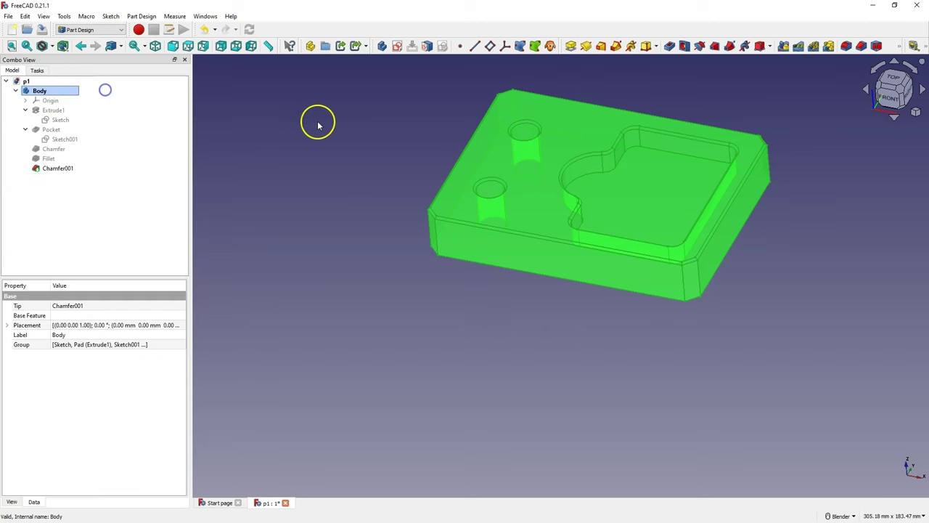
scroll(412, 330, "down", 3)
middle_click_drag(412, 330, 228, 76)
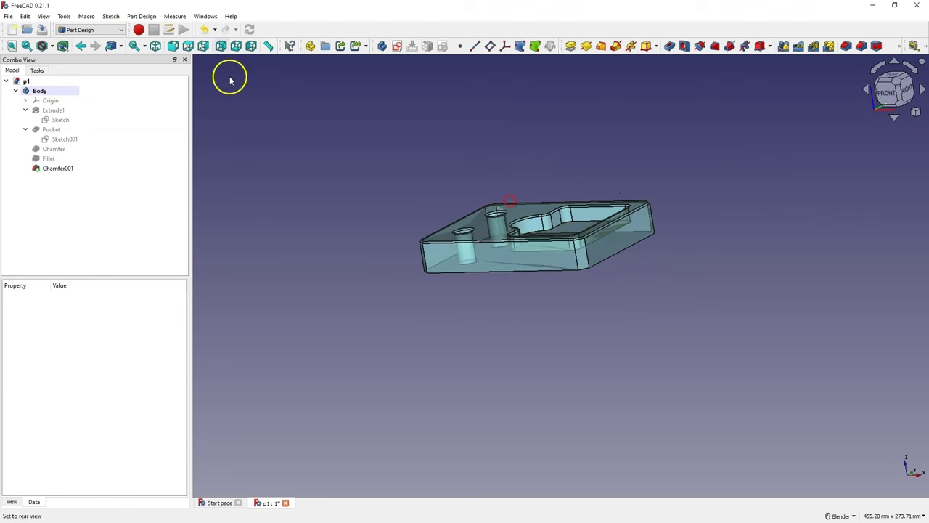
left_click(156, 46)
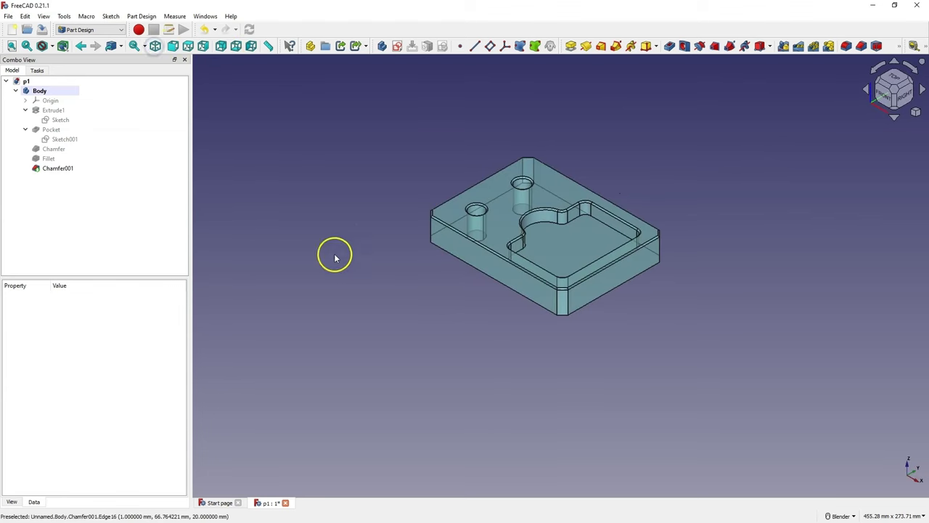